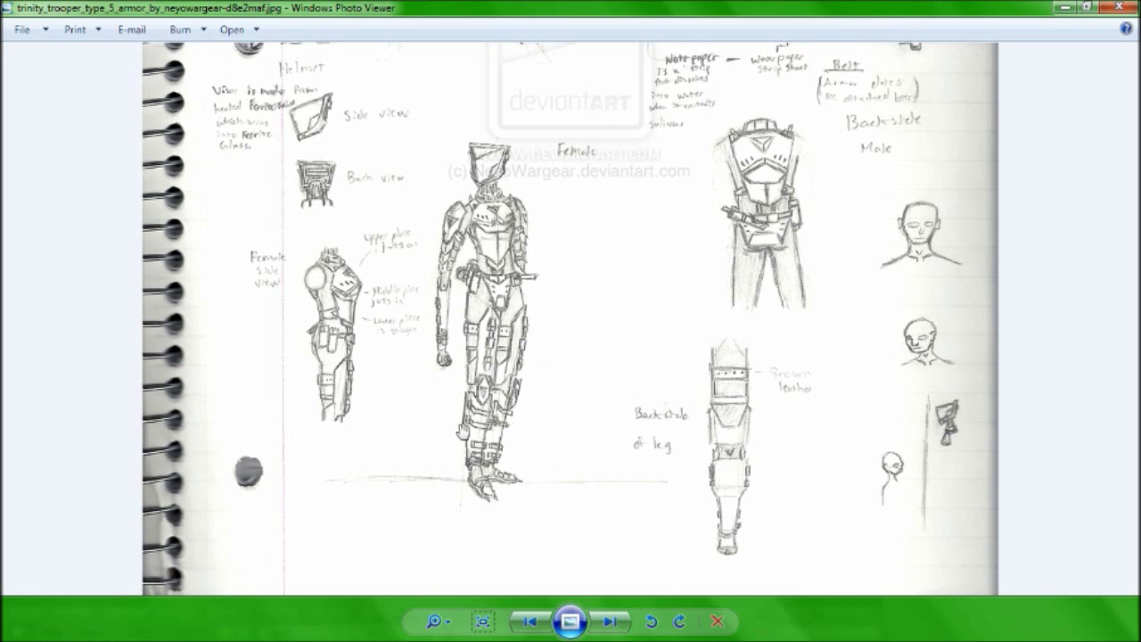
Switch to Blender and reveal all hidden geometry of TT:Body in Edit Mode, leaving nothing selected
click(1063, 7)
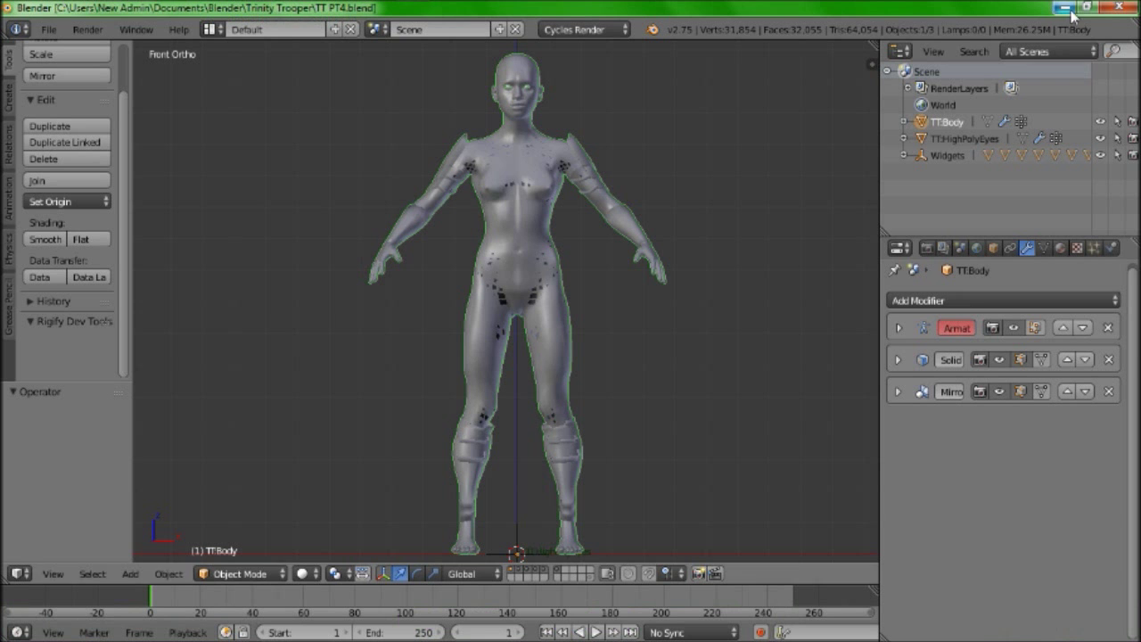
key(Tab)
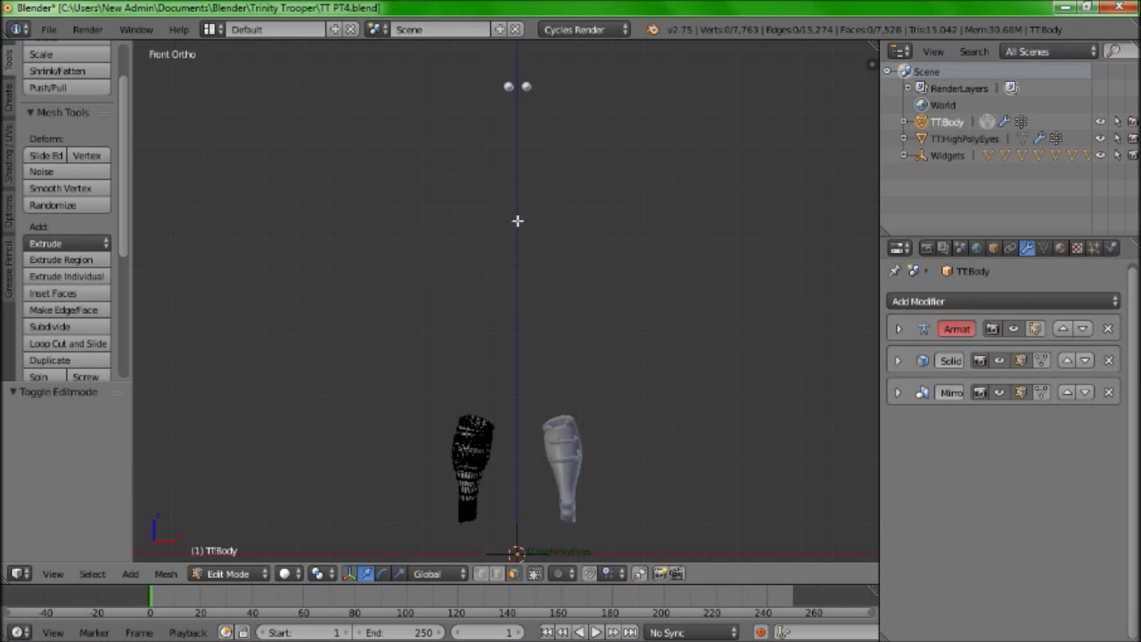
key(alt+h)
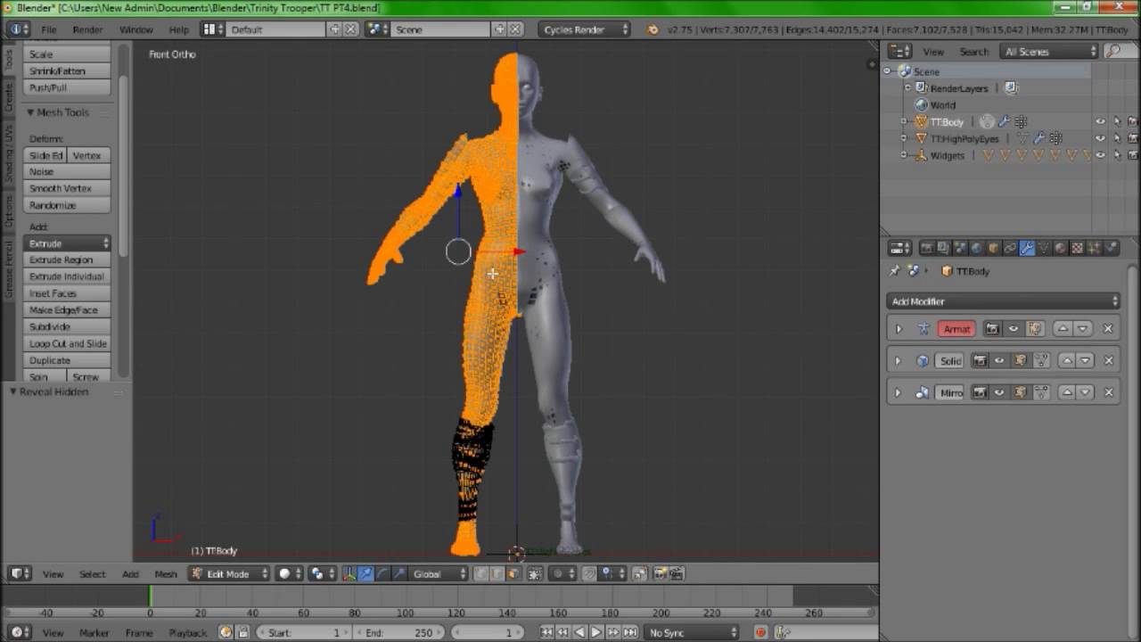
key(a)
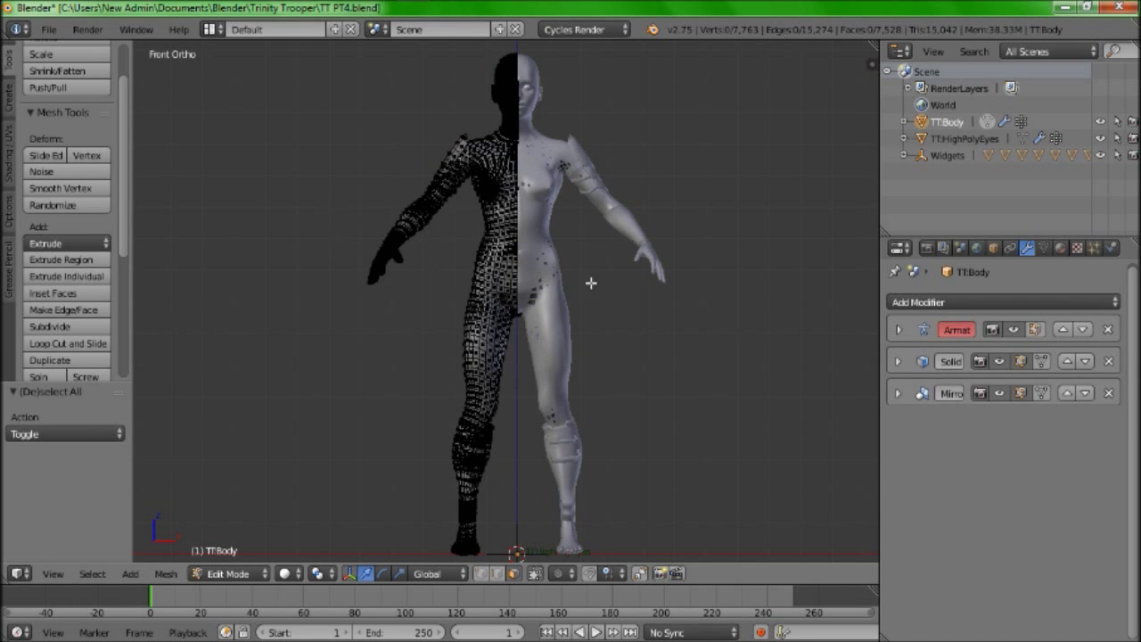
Hide the forearm armour piece so the bare arm mesh underneath can be edited
shift+middle_drag(464, 260, 535, 327)
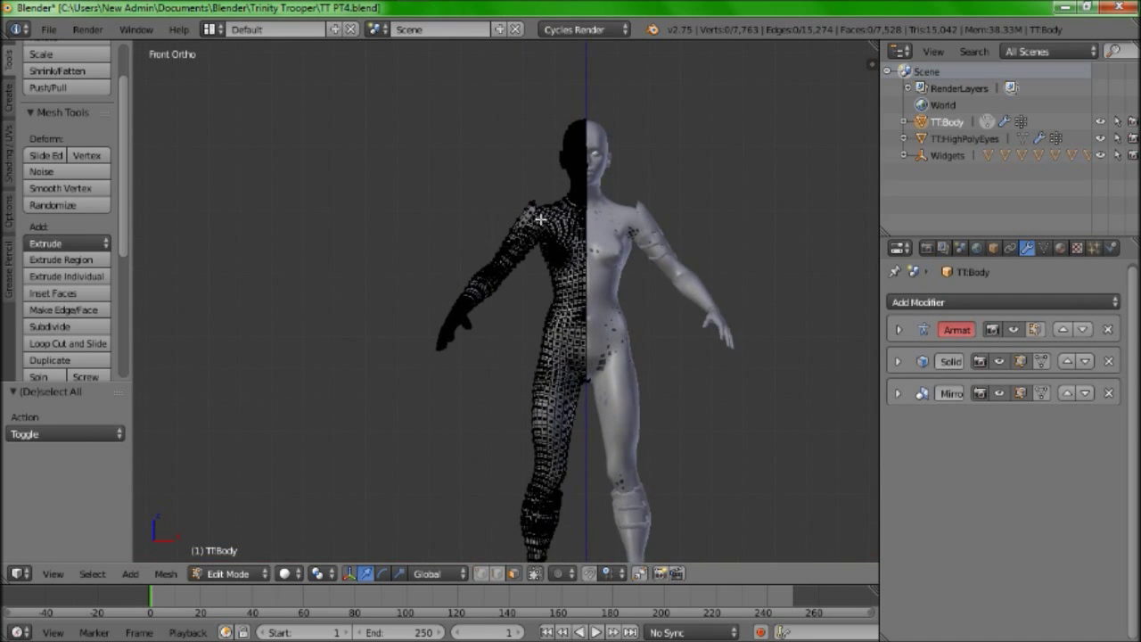
shift+middle_drag(542, 221, 532, 368)
scroll(531, 367, up, 6)
shift+middle_drag(510, 303, 455, 238)
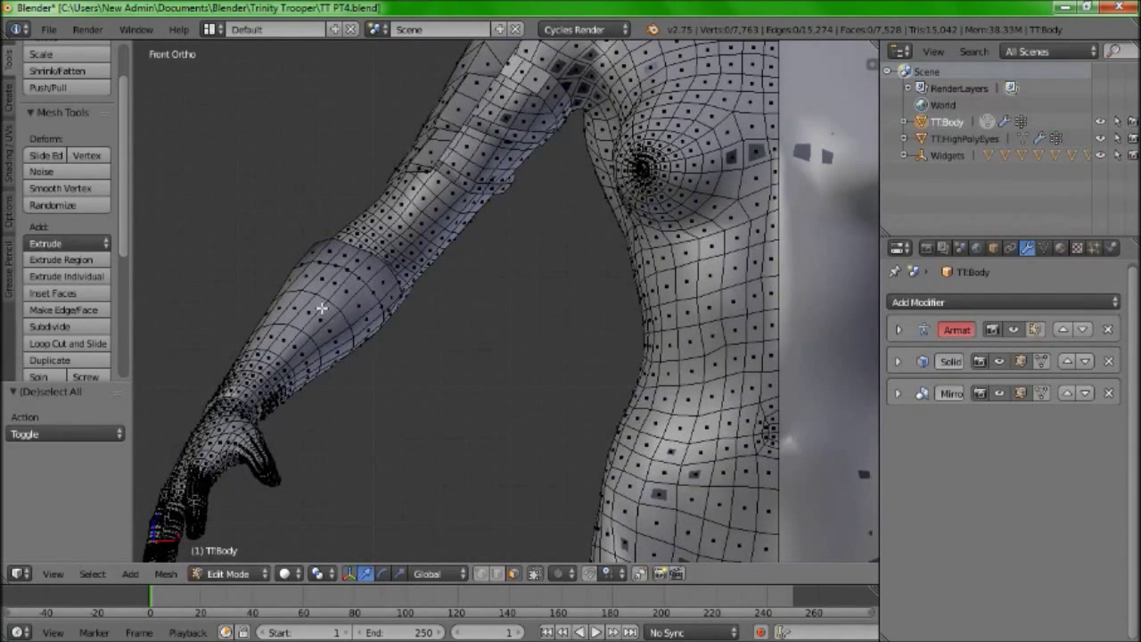
key(l)
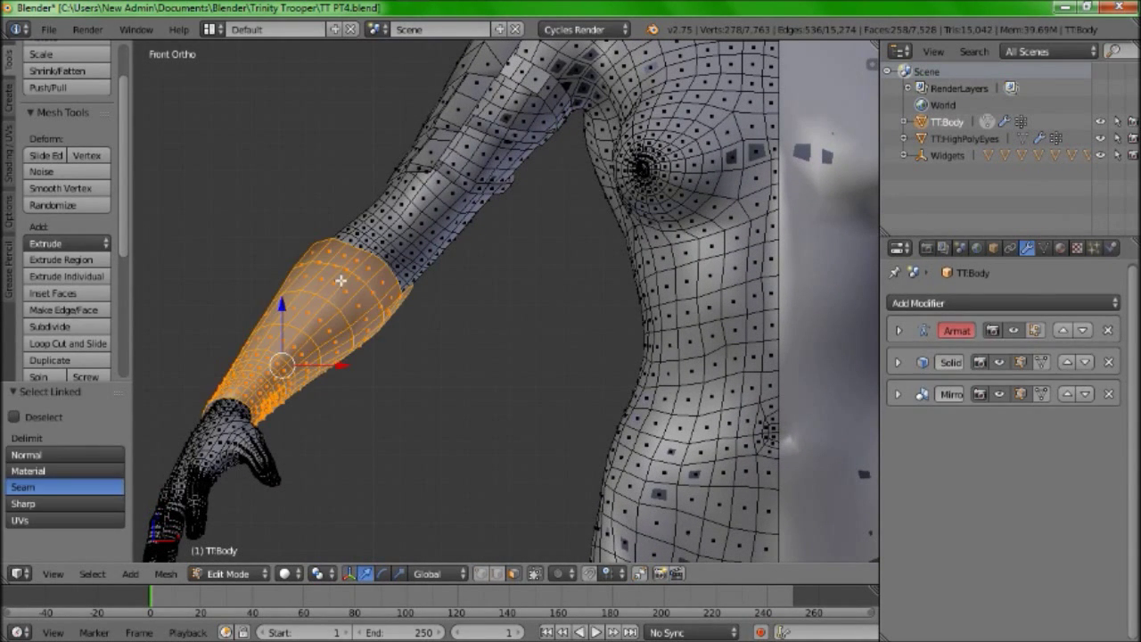
key(h)
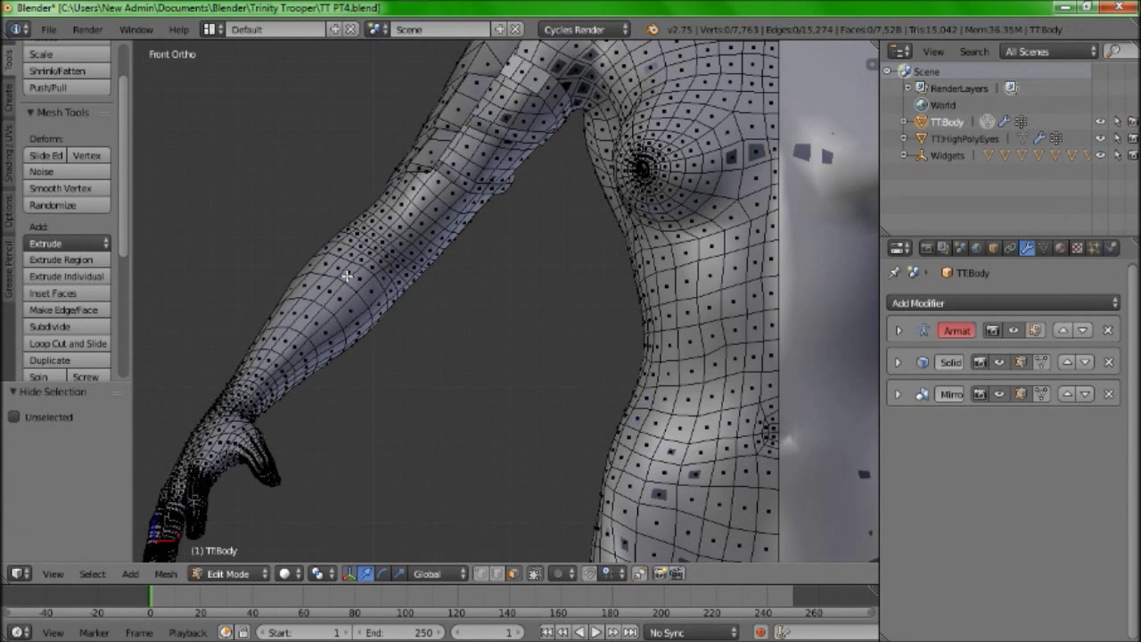
Select four adjacent face loops around the bare upper forearm, just below the elbow
scroll(377, 273, up, 4)
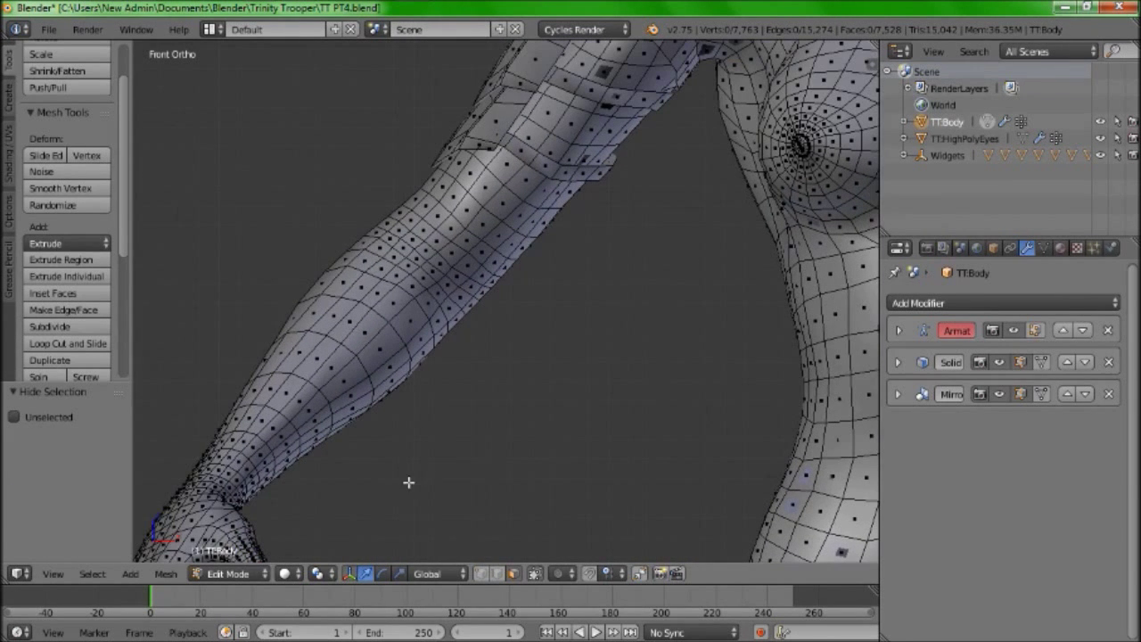
key(l)
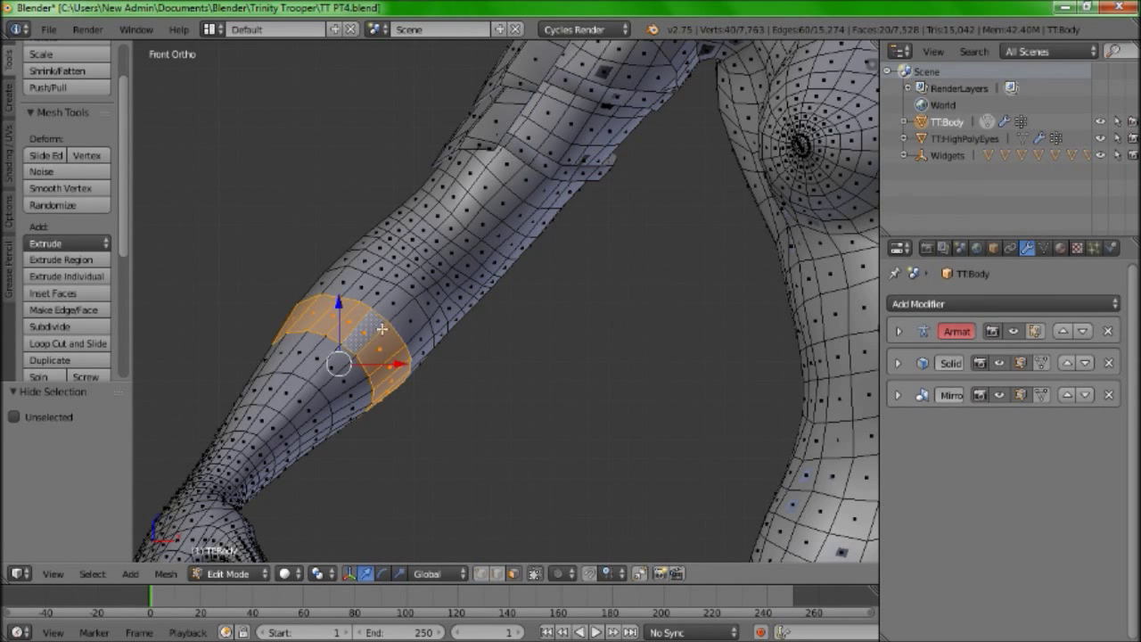
key(shift+l)
key(l)
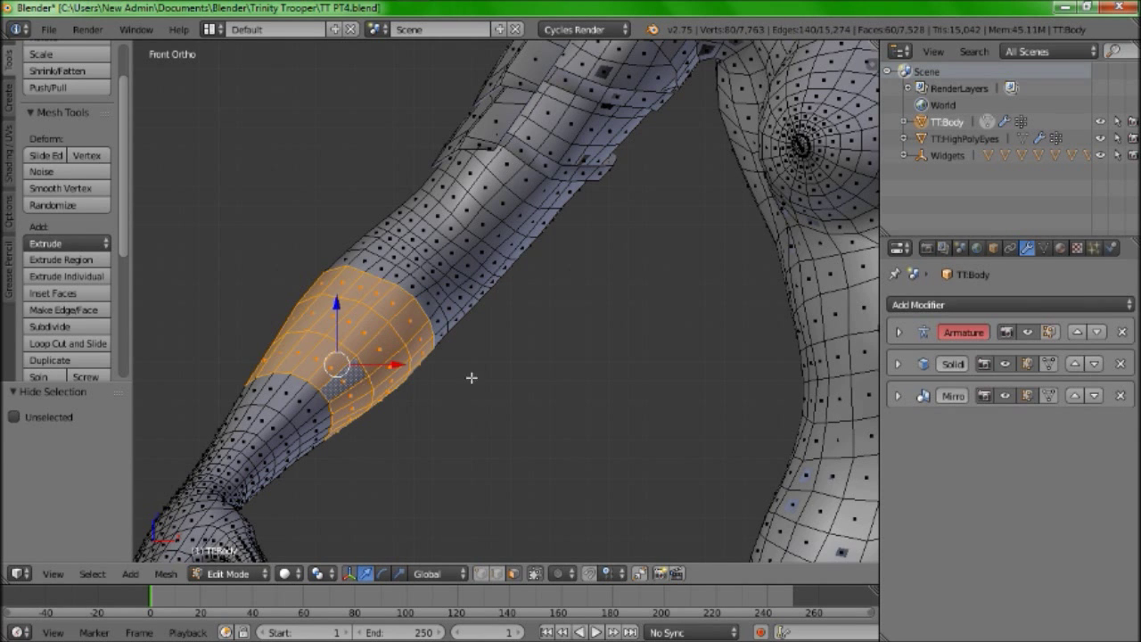
alt+shift+right_click(434, 315)
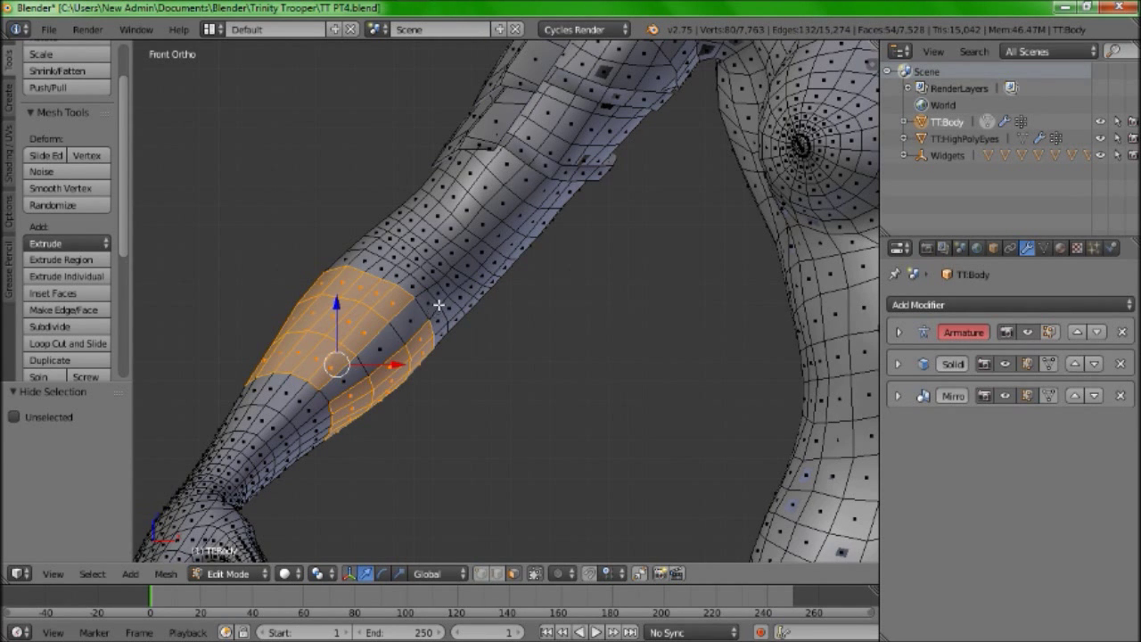
key(ctrl+z)
alt+shift+right_click(435, 308)
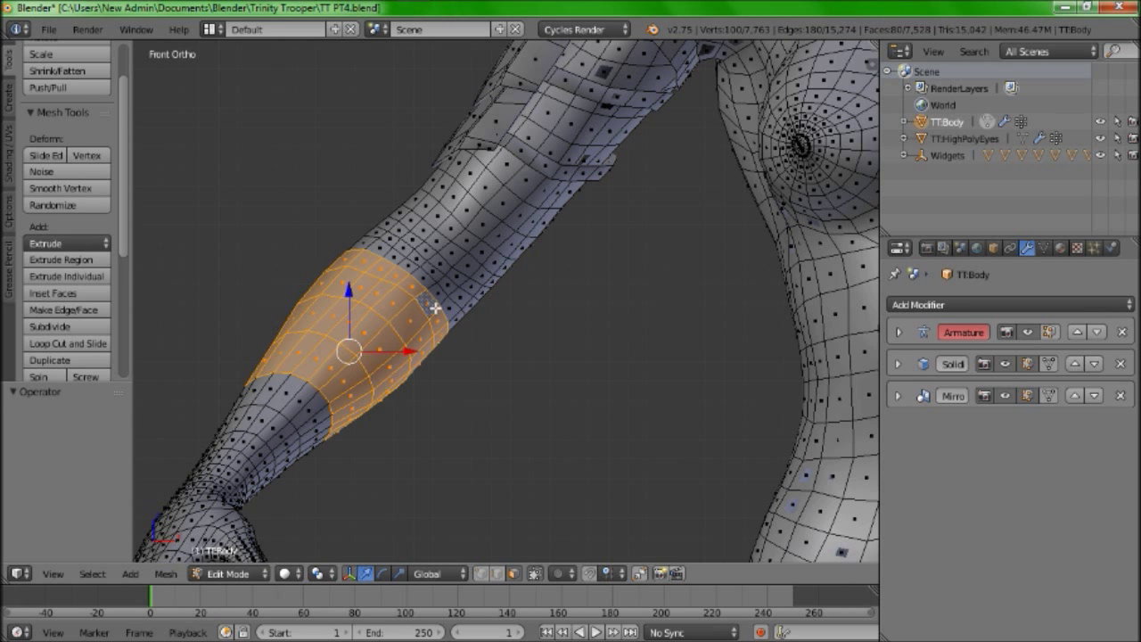
Try to scale the selected forearm loops to about 0.796 without proportional editing
key(s)
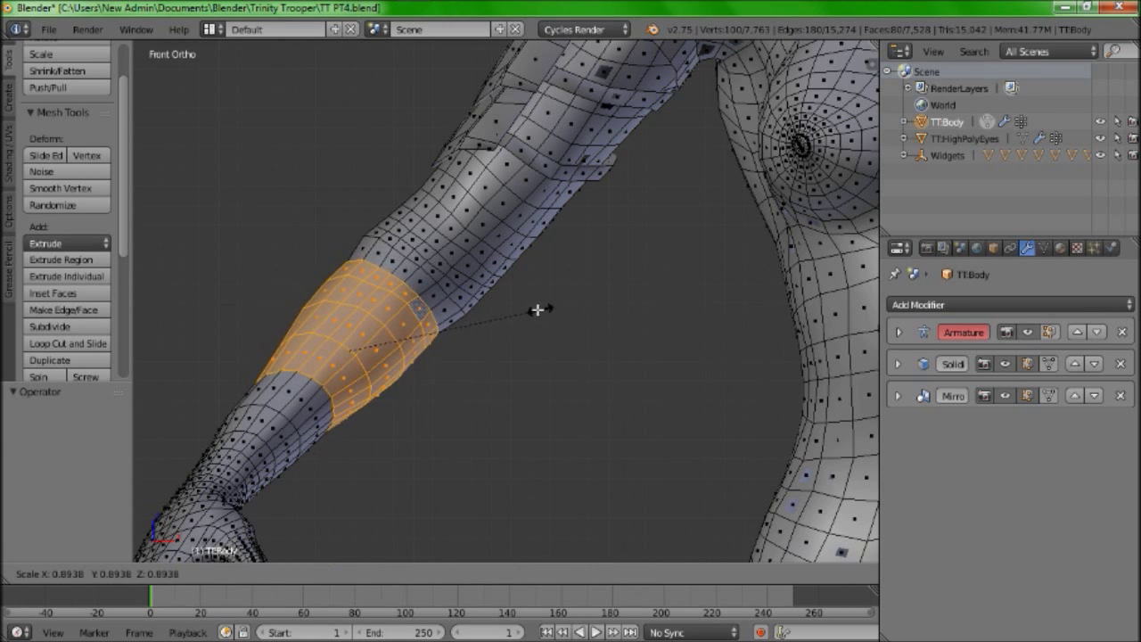
click(524, 316)
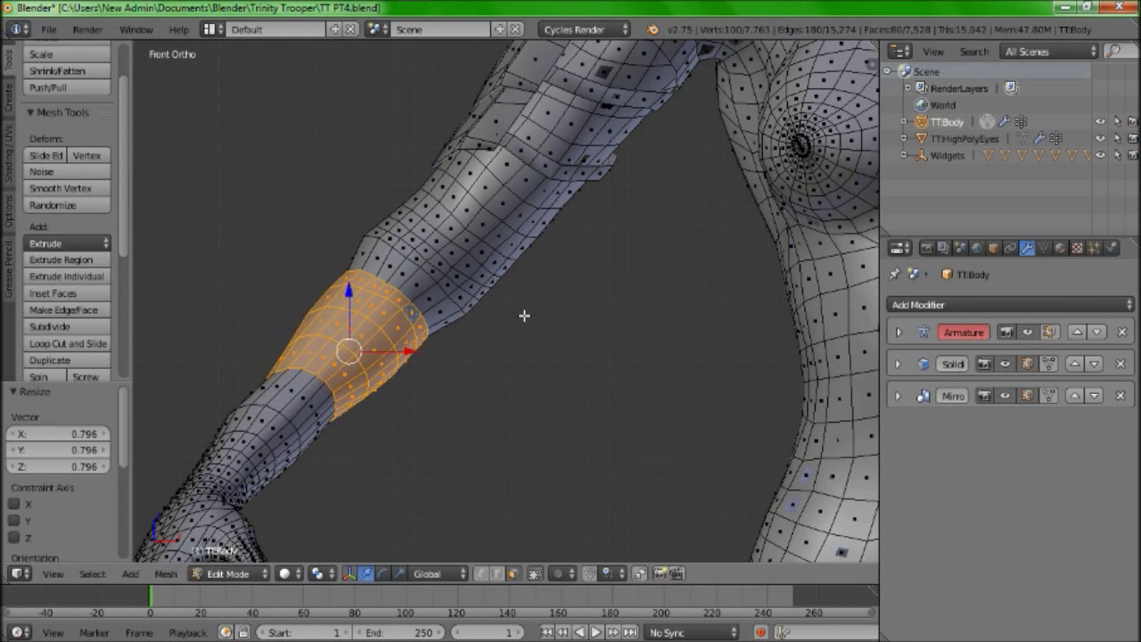
key(ctrl+z)
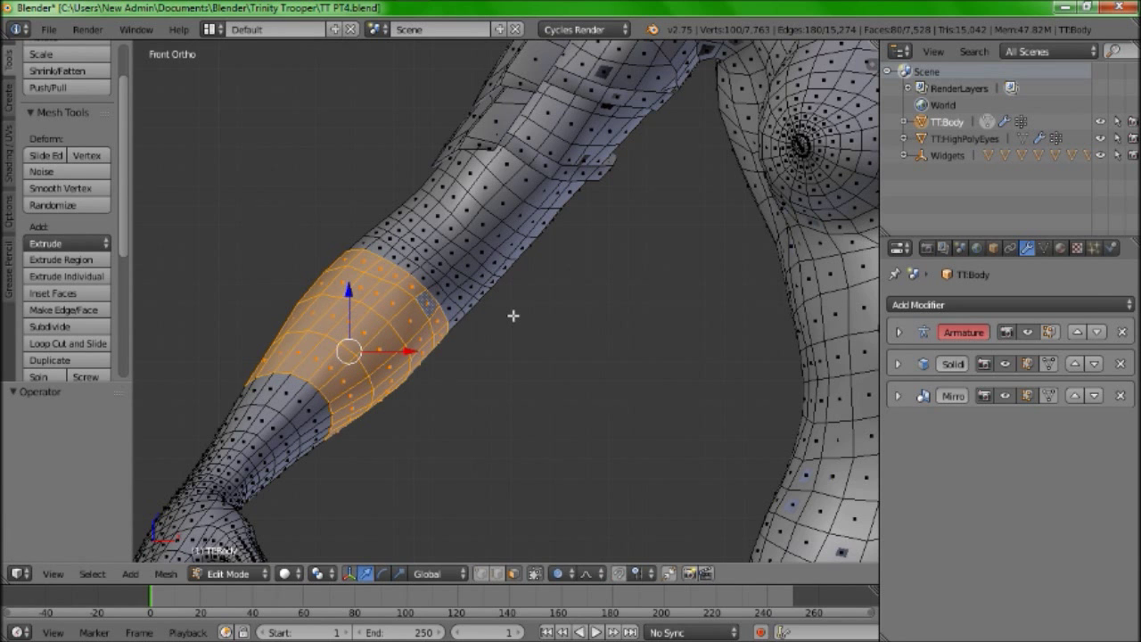
Scale the selected forearm loops to about 0.78 using smooth proportional editing with a size of about 0.62
key(s)
scroll(487, 325, up, 4)
scroll(488, 324, up, 1)
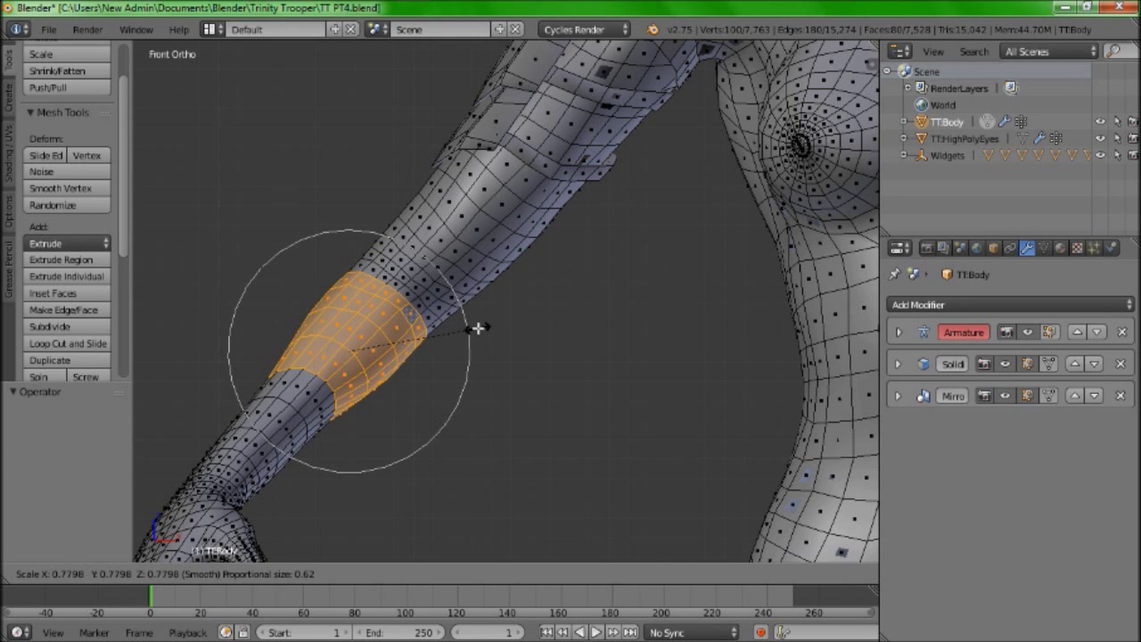
click(478, 328)
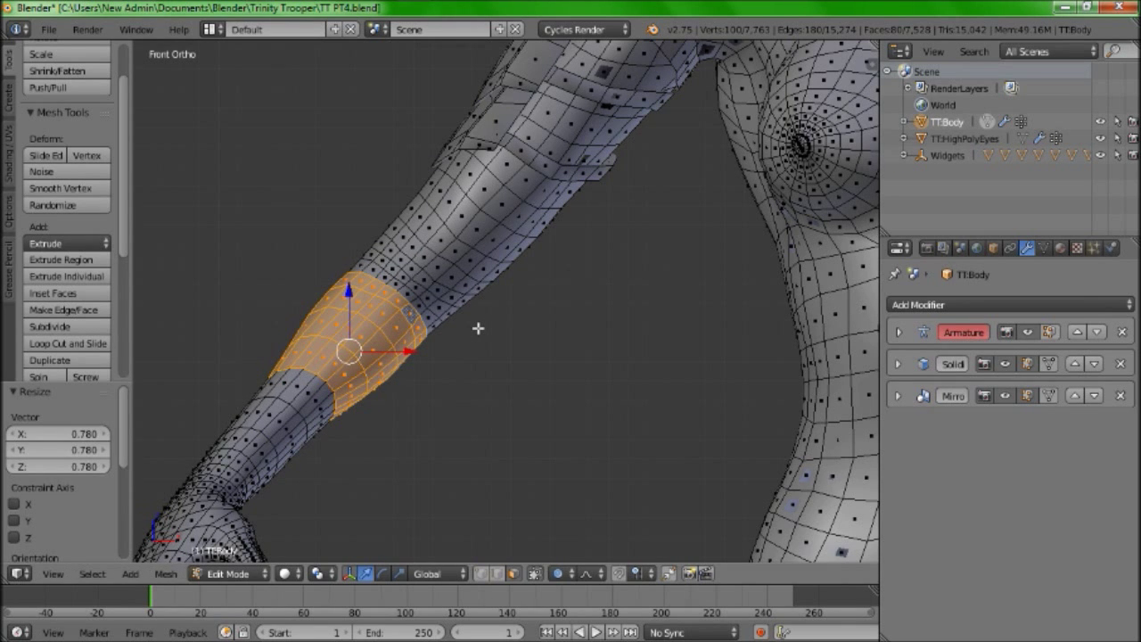
Reveal the forearm armour and select the face loops around its upper, elbow-side part, including those on the back
key(alt+h)
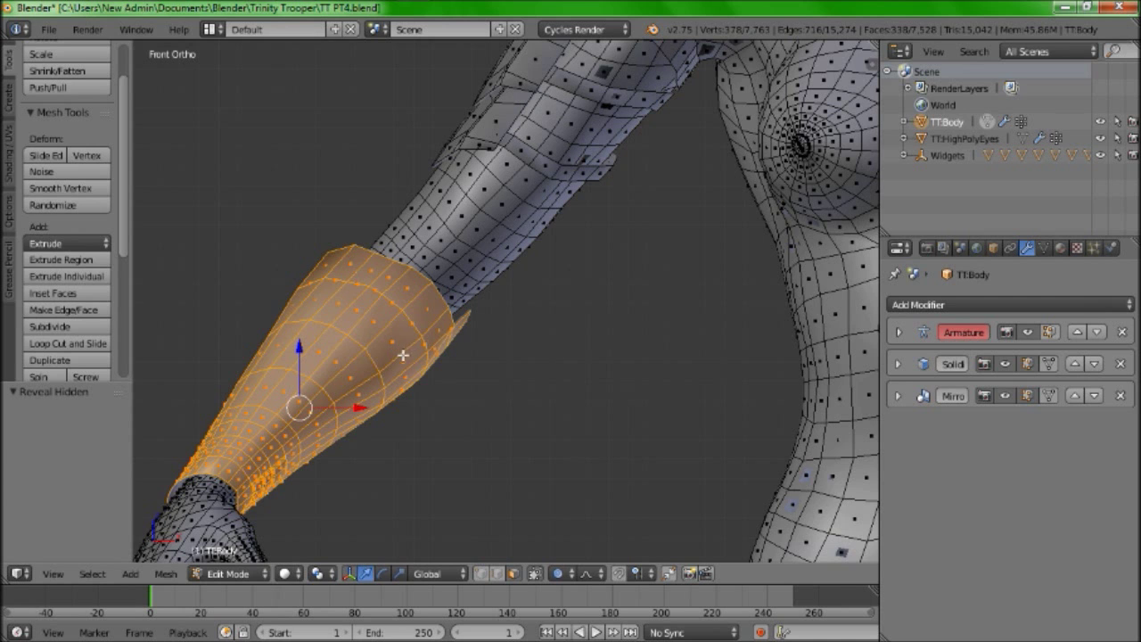
right_click(360, 388)
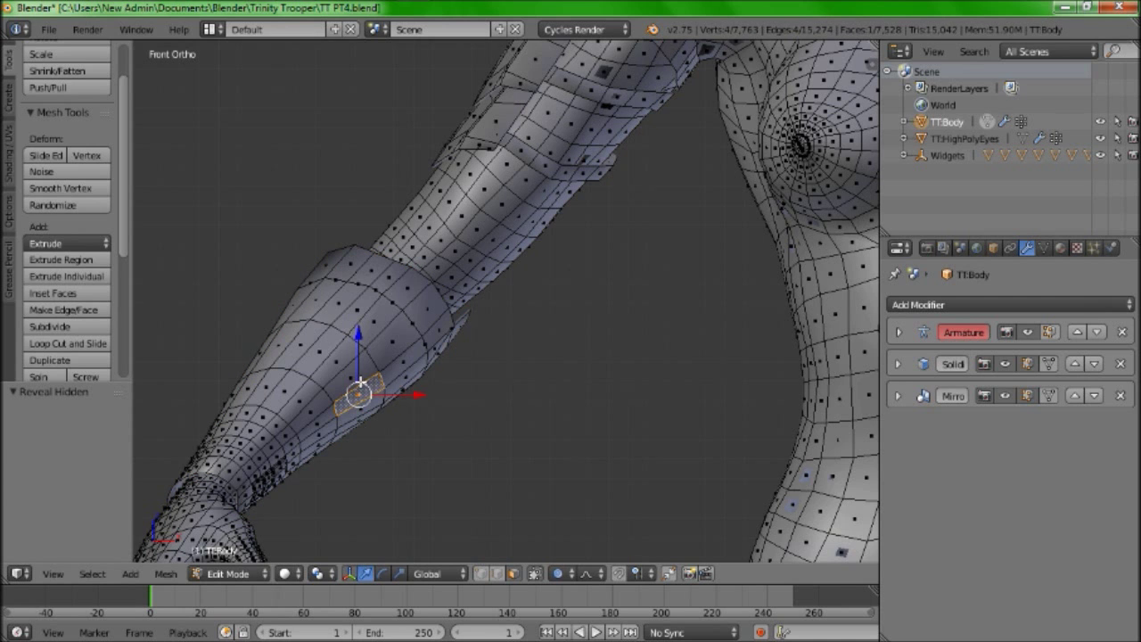
alt+right_click(360, 386)
alt+right_click(396, 349)
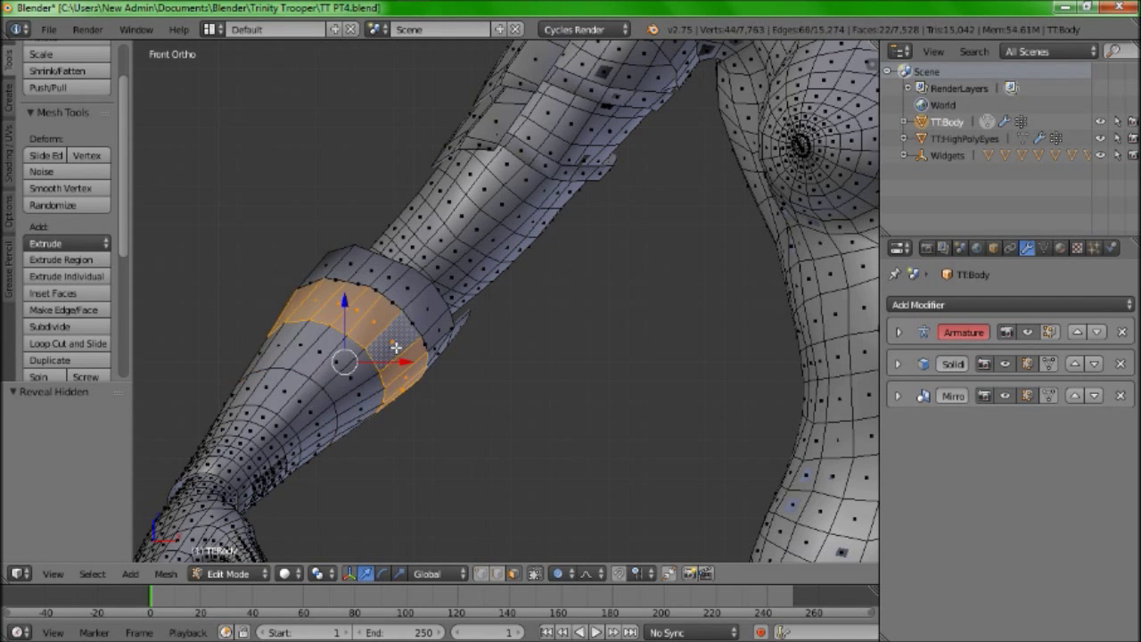
alt+shift+right_click(345, 399)
alt+shift+right_click(420, 296)
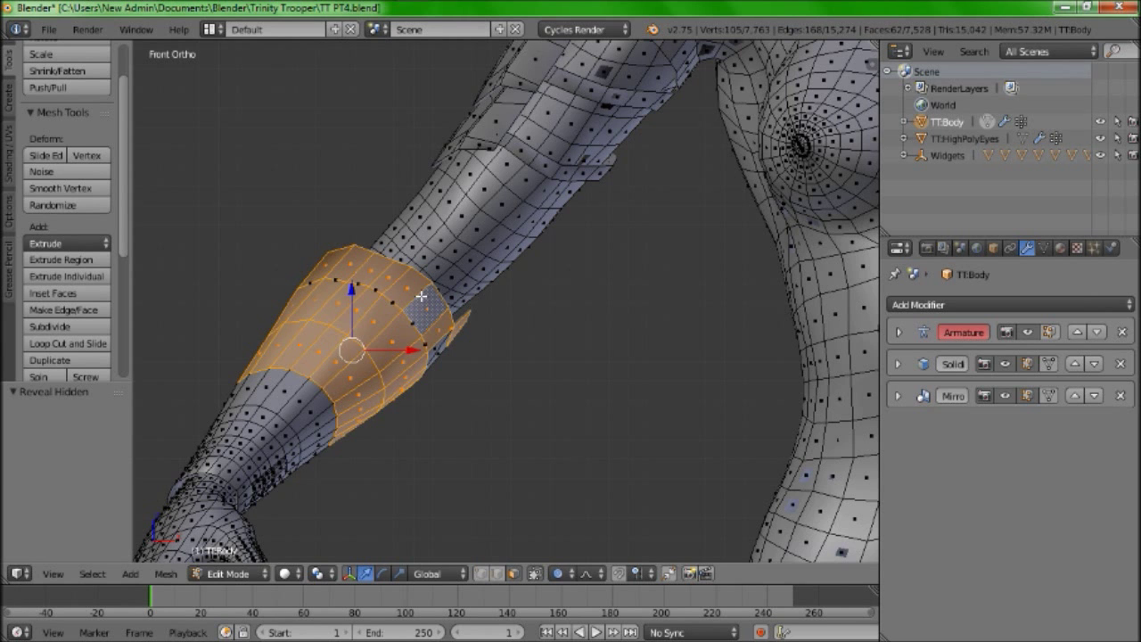
middle_drag(448, 356, 389, 235)
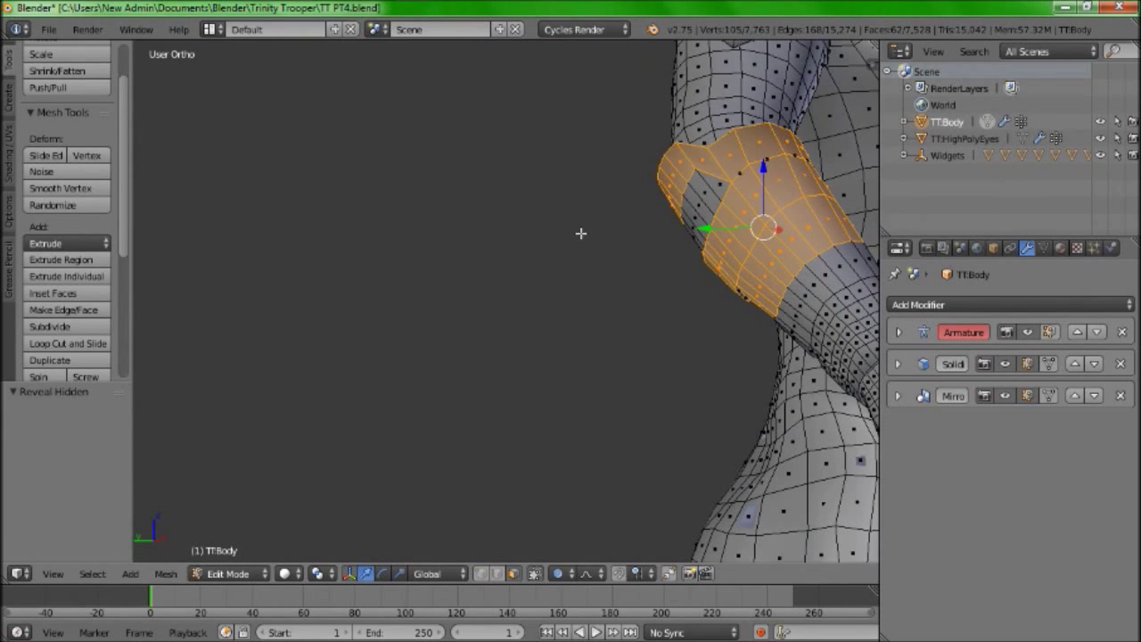
shift+middle_drag(581, 233, 483, 249)
alt+shift+right_click(600, 205)
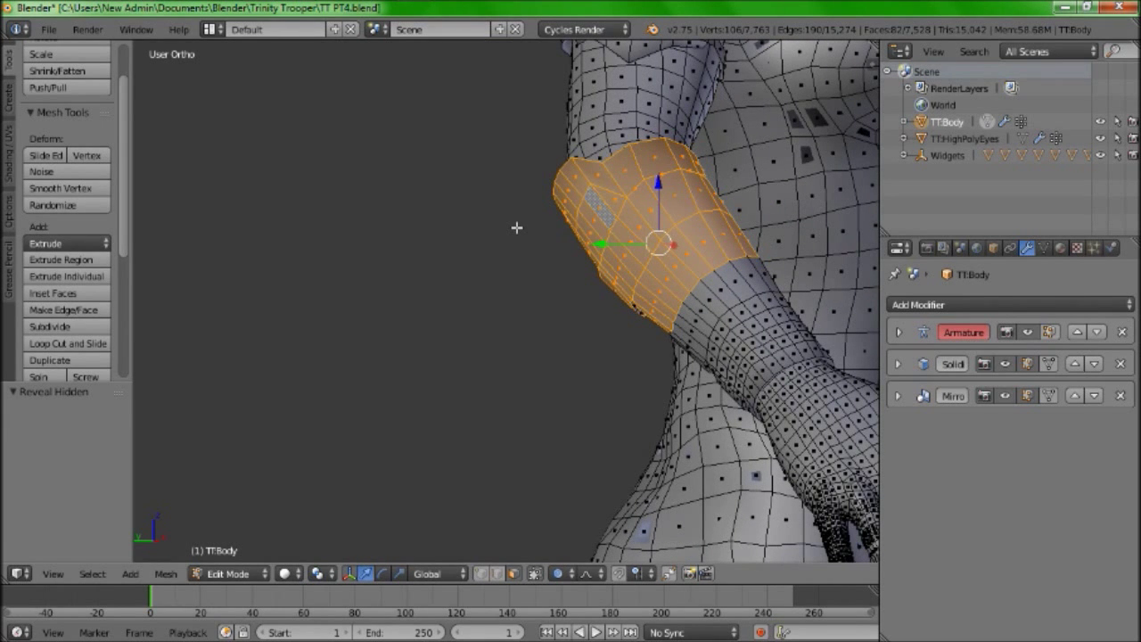
Shrink the selected armour loops with proportional editing, scaling by about 0.883 and again by about 0.927, and clear the selection
key(KP_1)
shift+middle_drag(430, 221, 513, 271)
key(s)
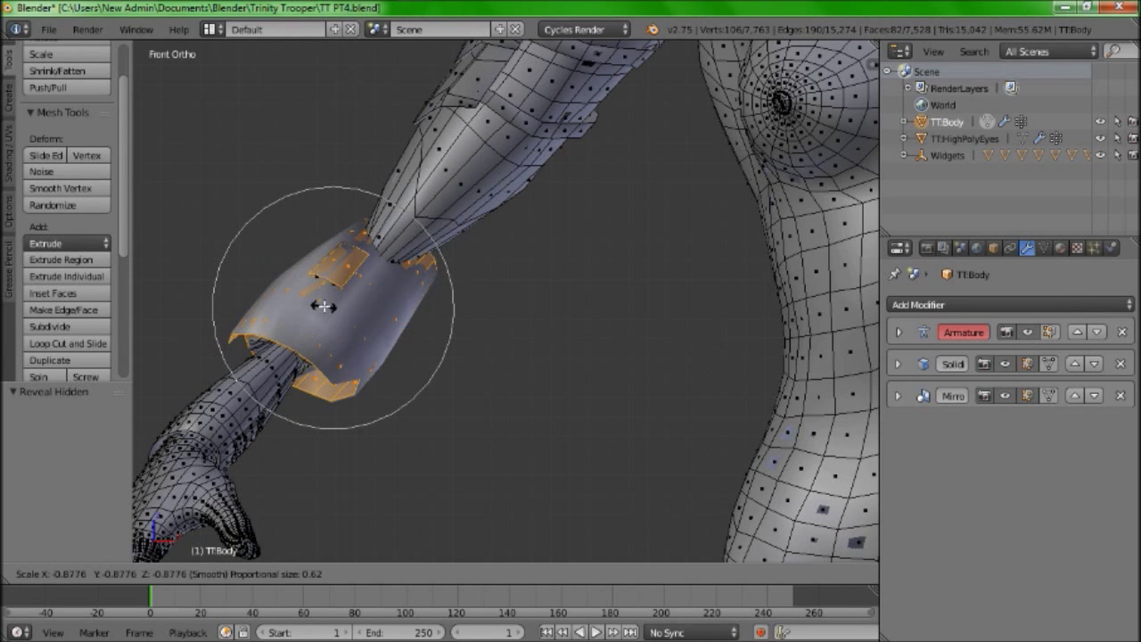
click(389, 303)
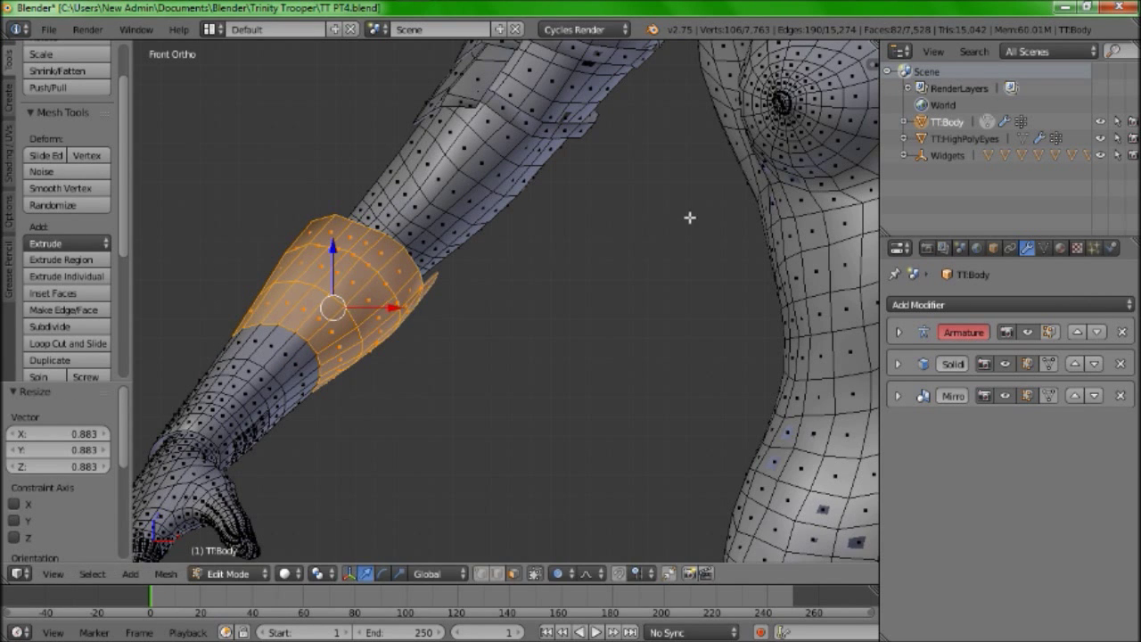
key(s)
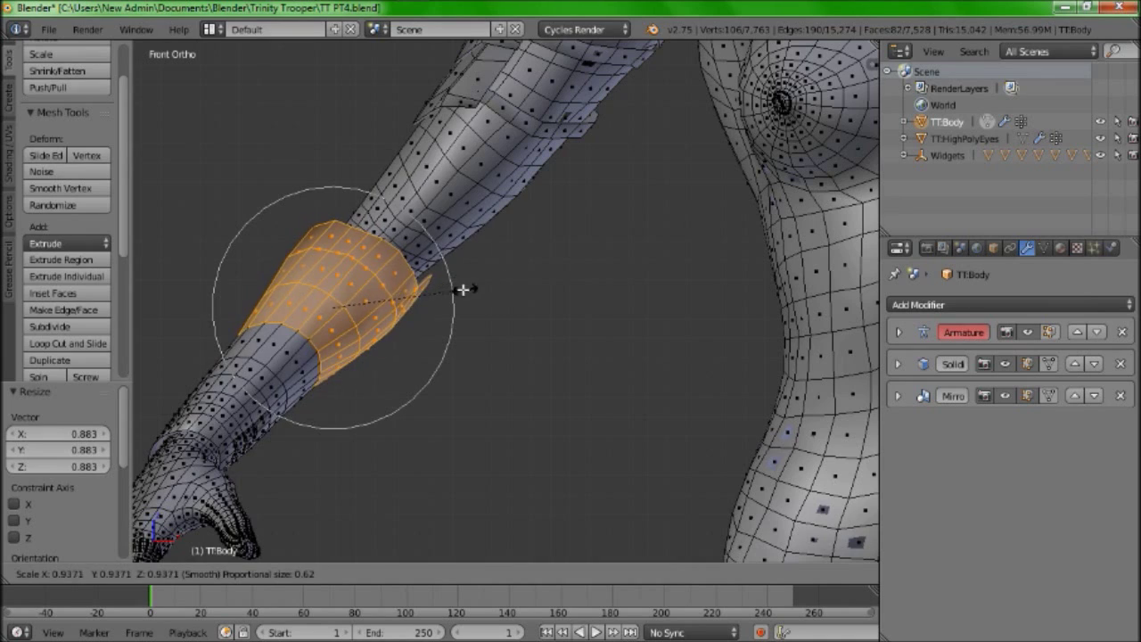
click(435, 289)
scroll(441, 292, down, 2)
scroll(440, 291, down, 3)
middle_drag(523, 287, 652, 311)
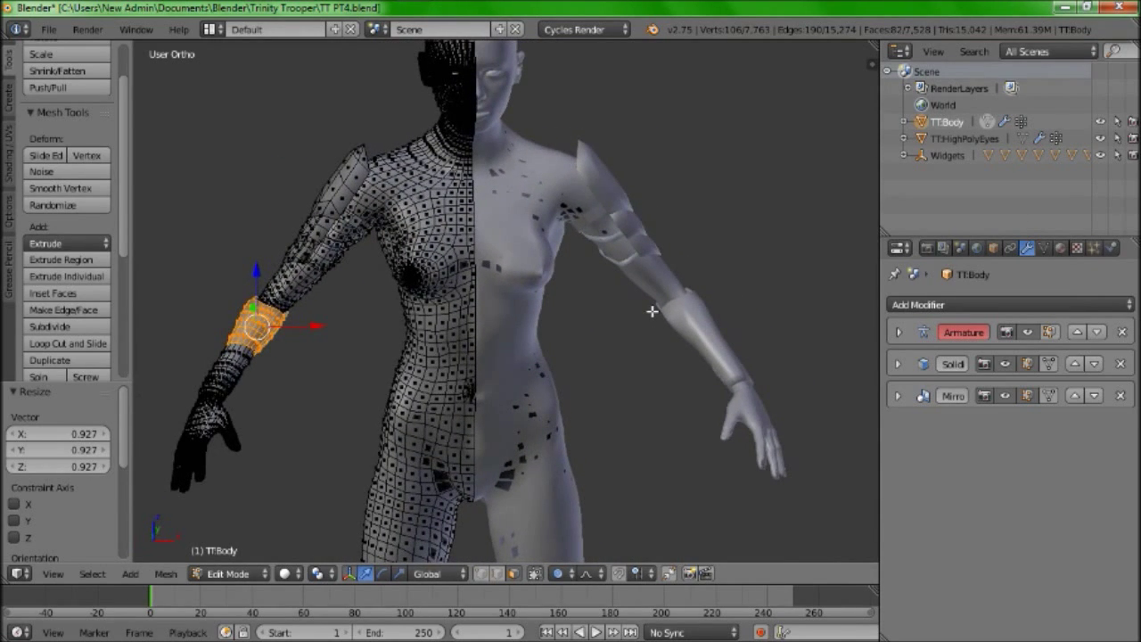
key(a)
Select the lower-leg armour together with its two strap pieces and hide them to expose the bare calf
scroll(537, 379, up, 2)
shift+middle_drag(538, 379, 565, 145)
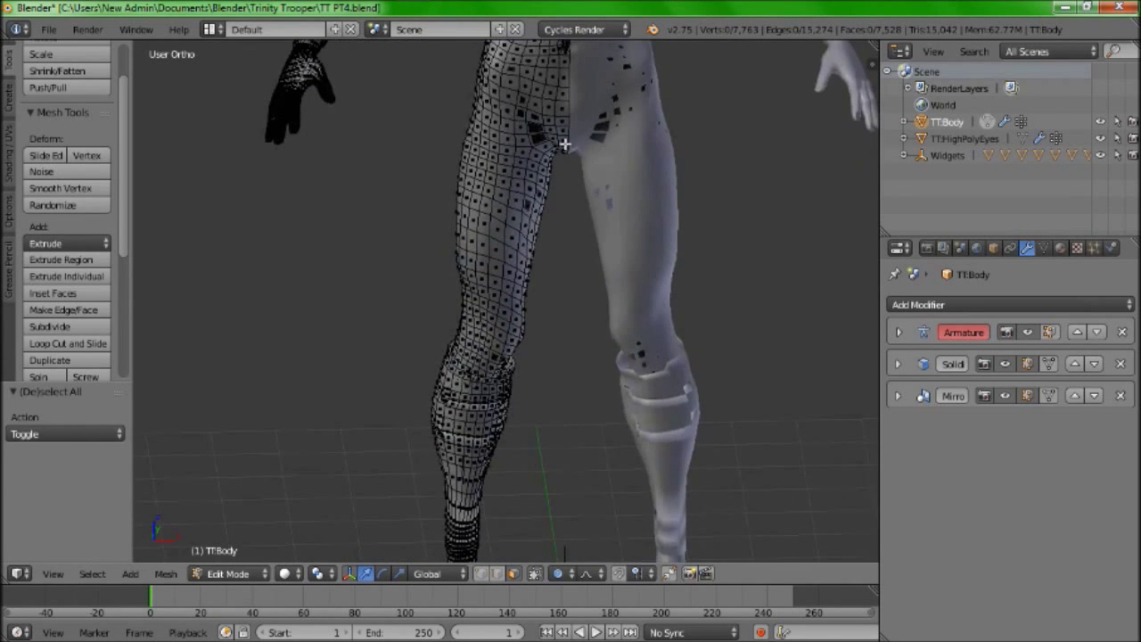
key(KP_1)
key(z)
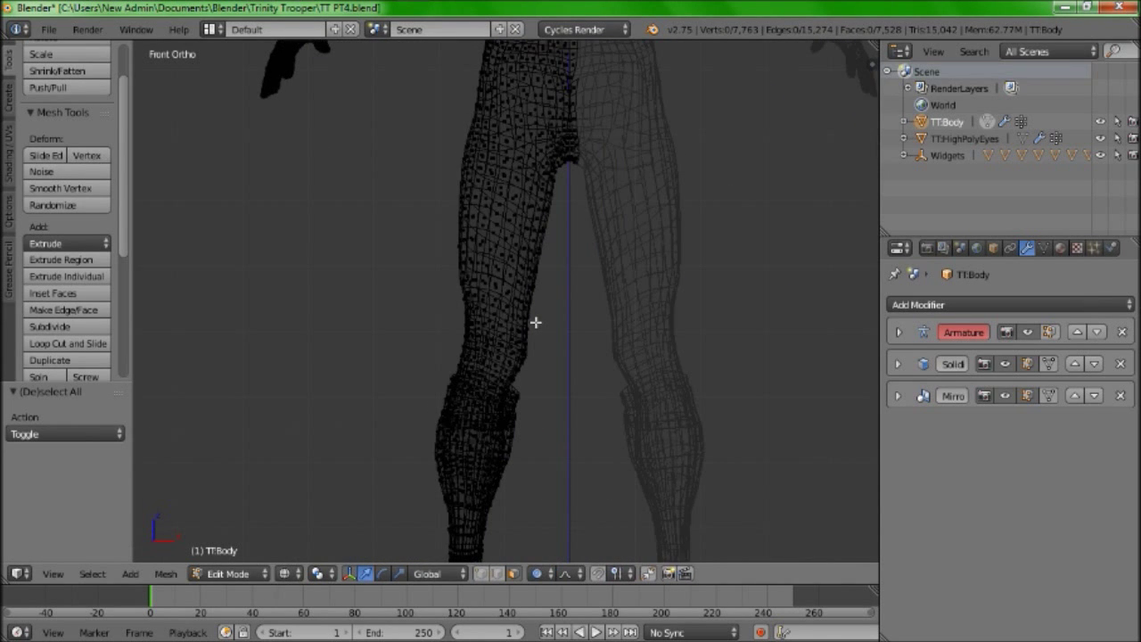
key(z)
shift+middle_drag(532, 311, 554, 243)
key(l)
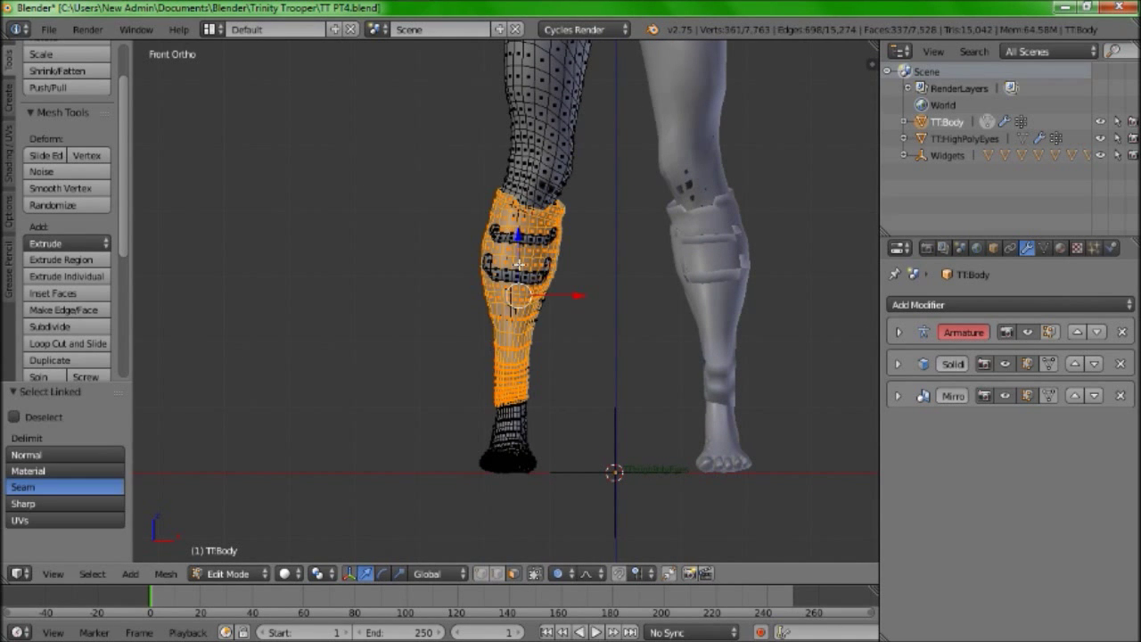
scroll(518, 265, up, 3)
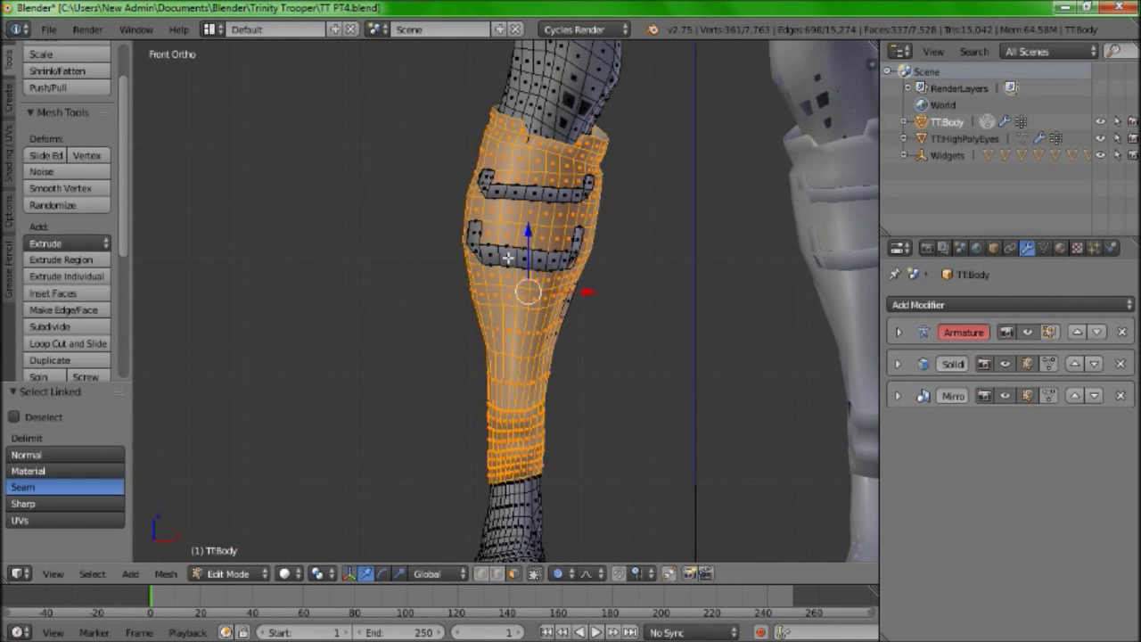
key(l)
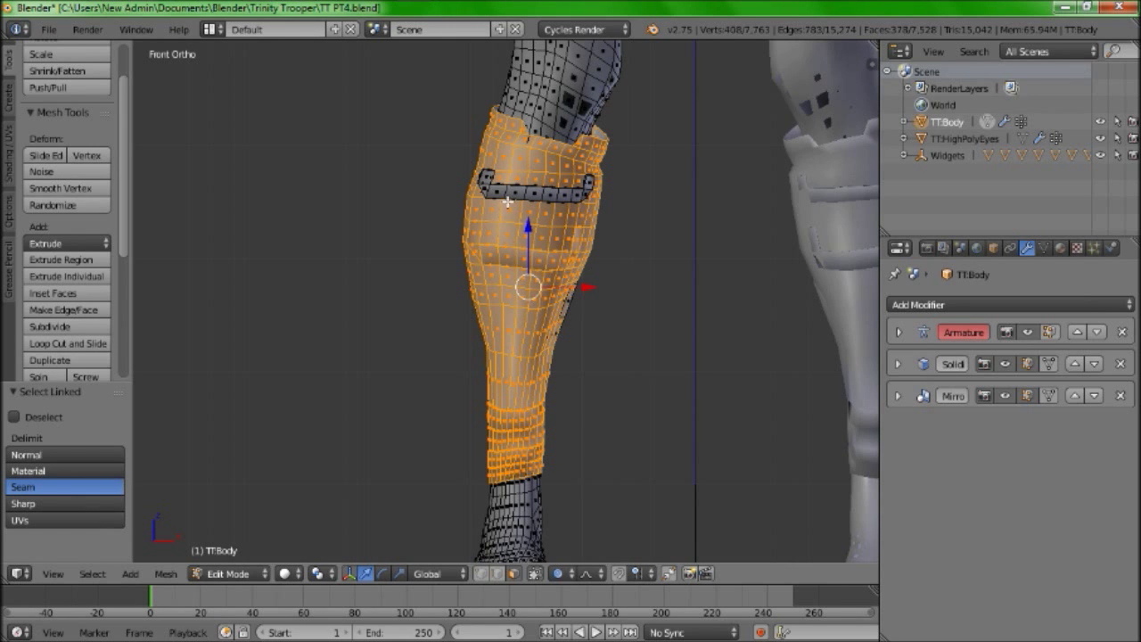
key(l)
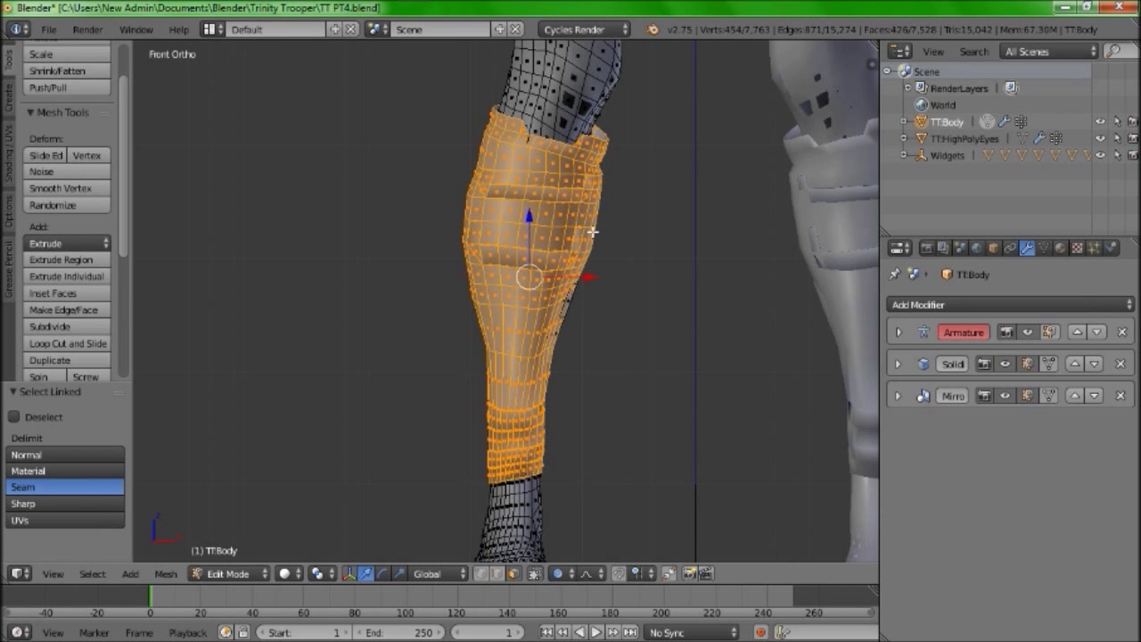
key(h)
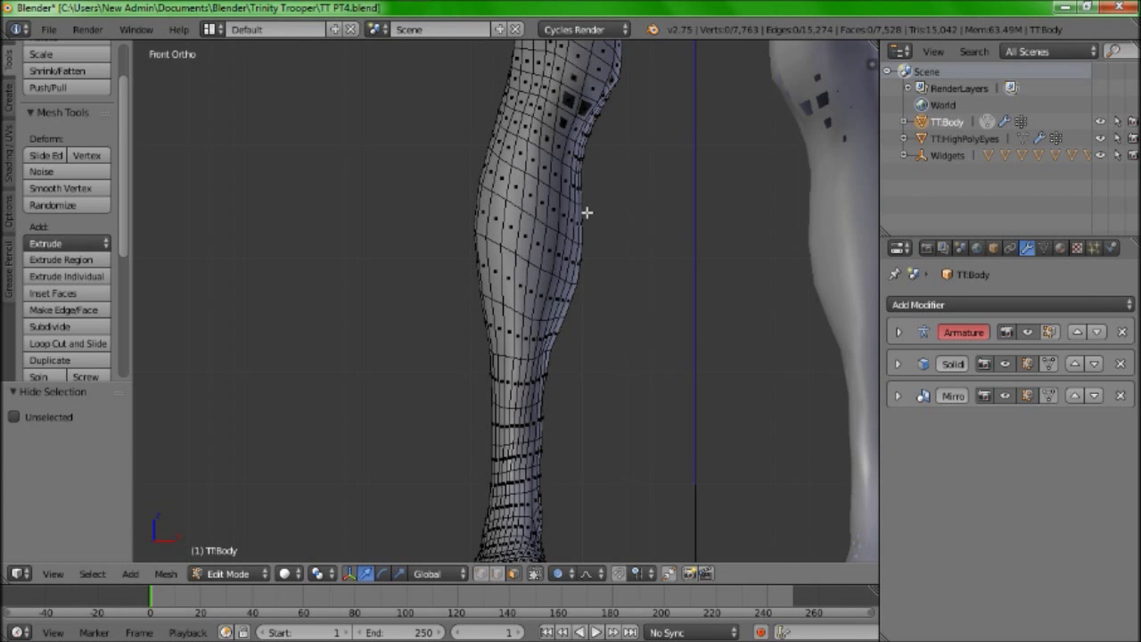
Reveal the lower-leg armour, drop its selection, and select the upper two face rows on the raised corners of its rim
key(alt+h)
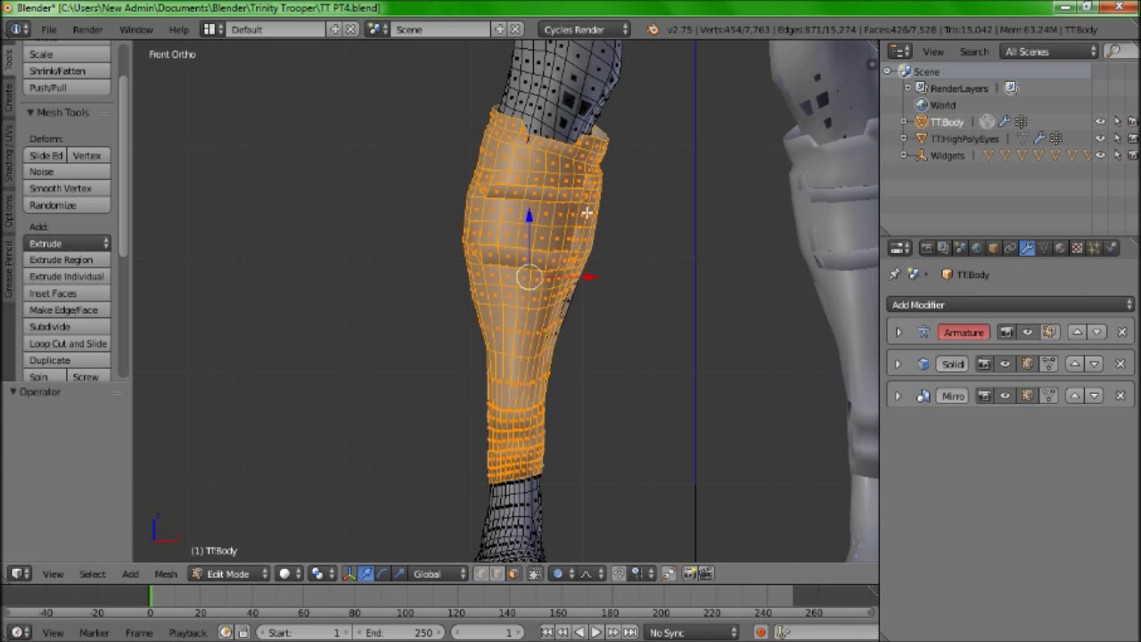
key(a)
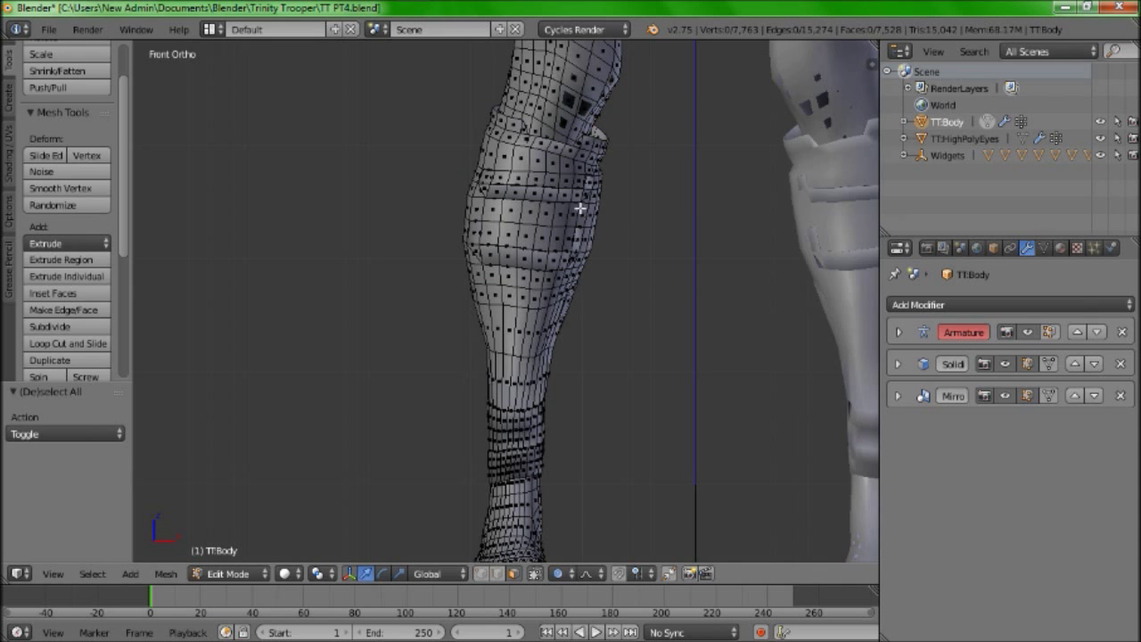
scroll(584, 211, up, 1)
shift+middle_drag(561, 186, 547, 227)
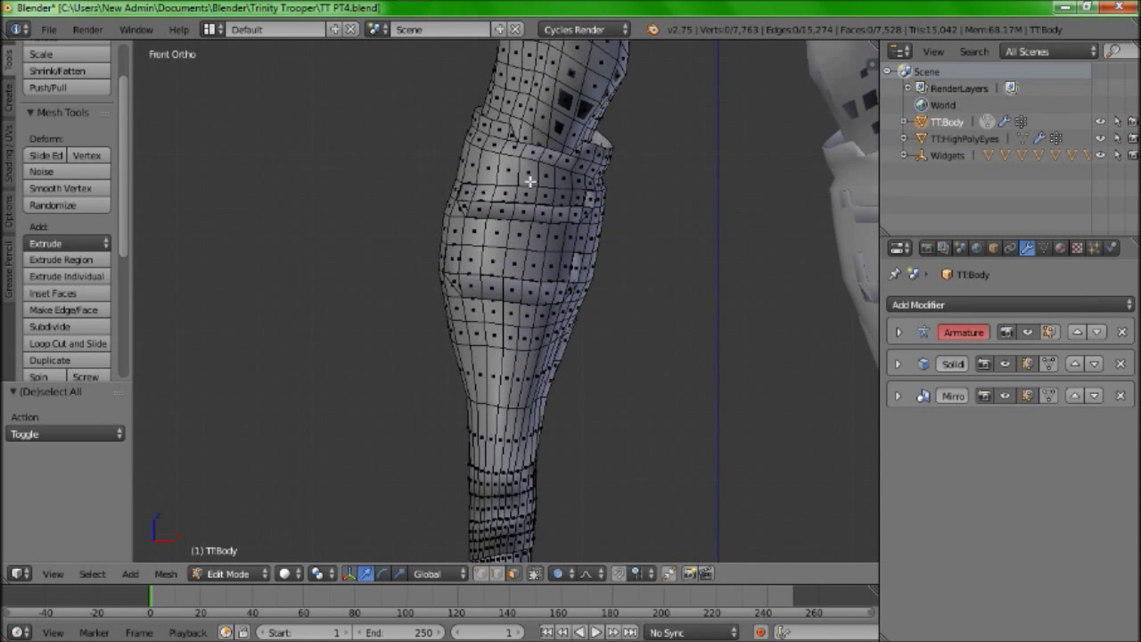
alt+right_click(492, 132)
alt+right_click(479, 127)
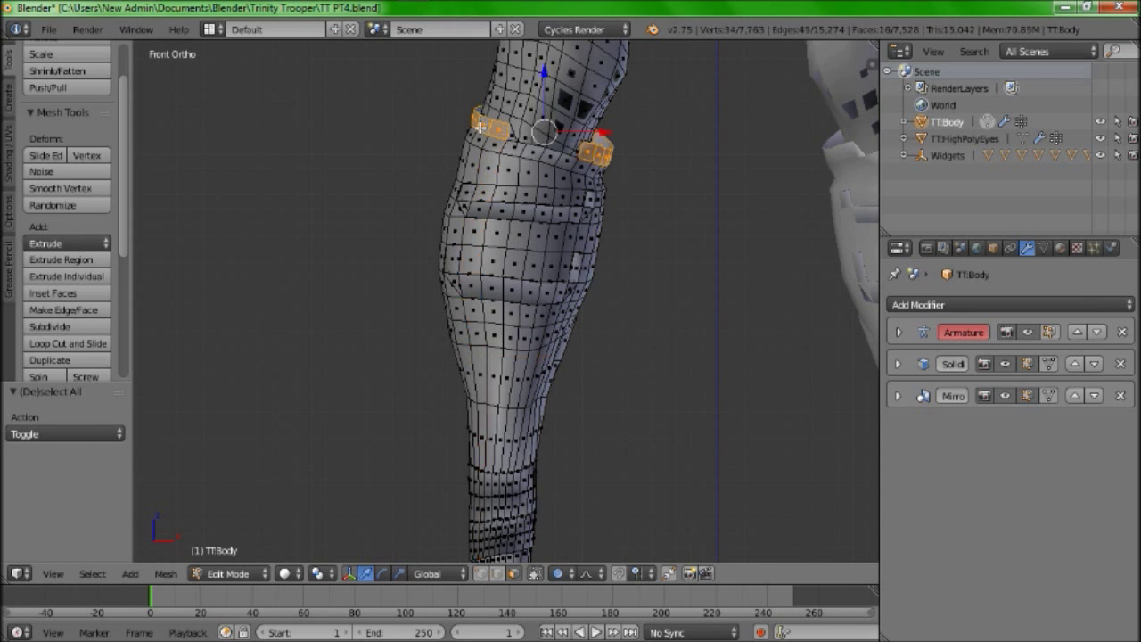
alt+shift+right_click(480, 142)
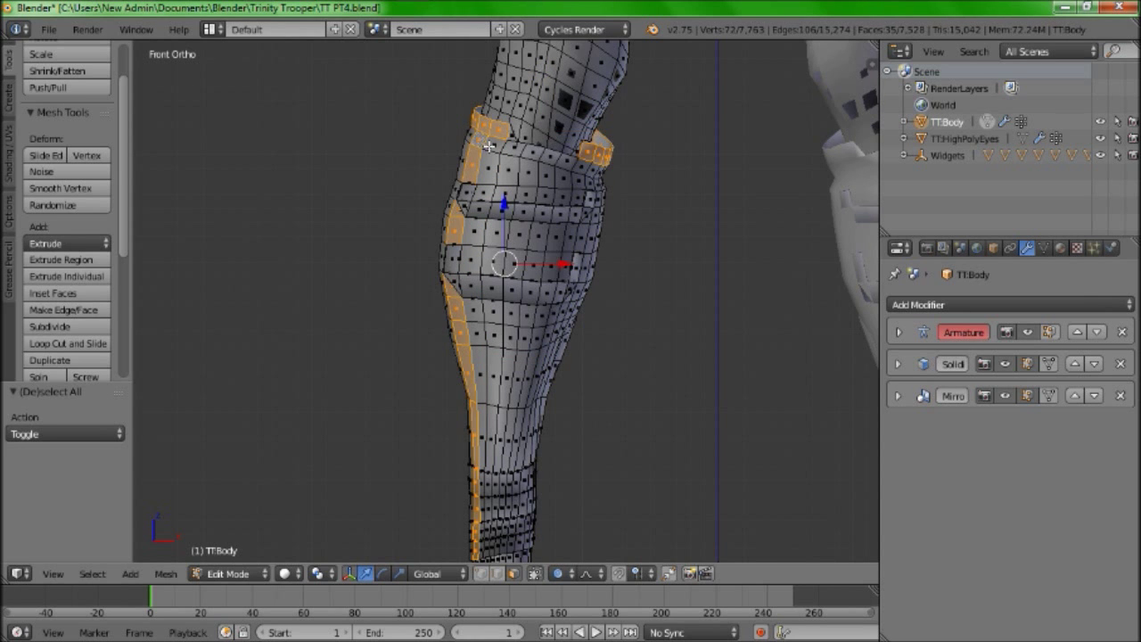
alt+shift+right_click(489, 145)
alt+shift+right_click(510, 148)
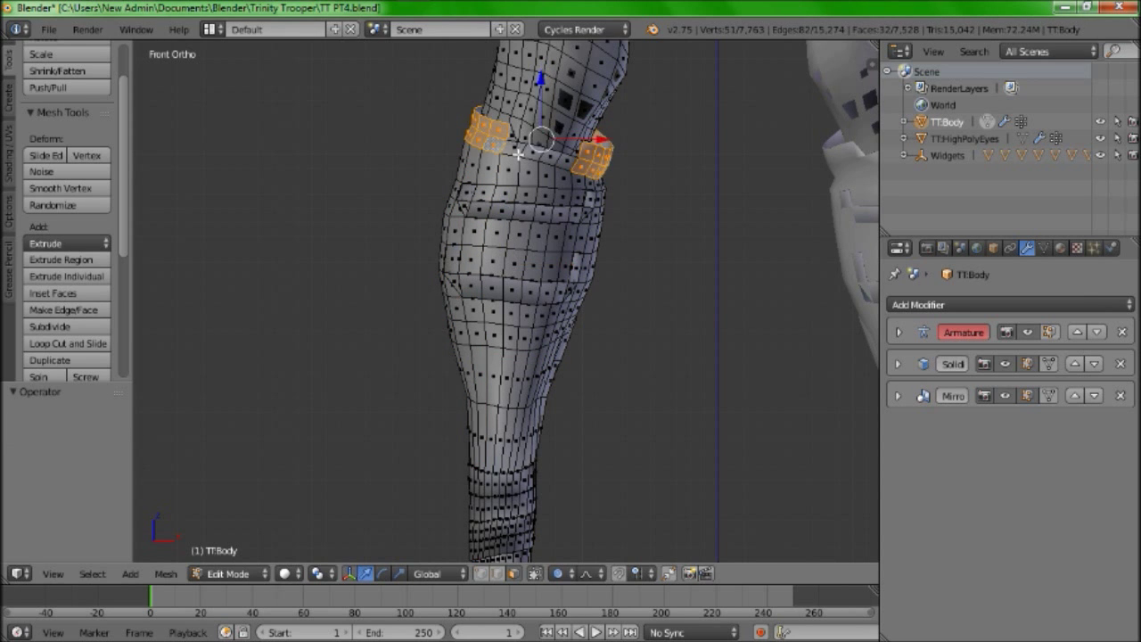
alt+shift+right_click(518, 154)
alt+shift+right_click(530, 153)
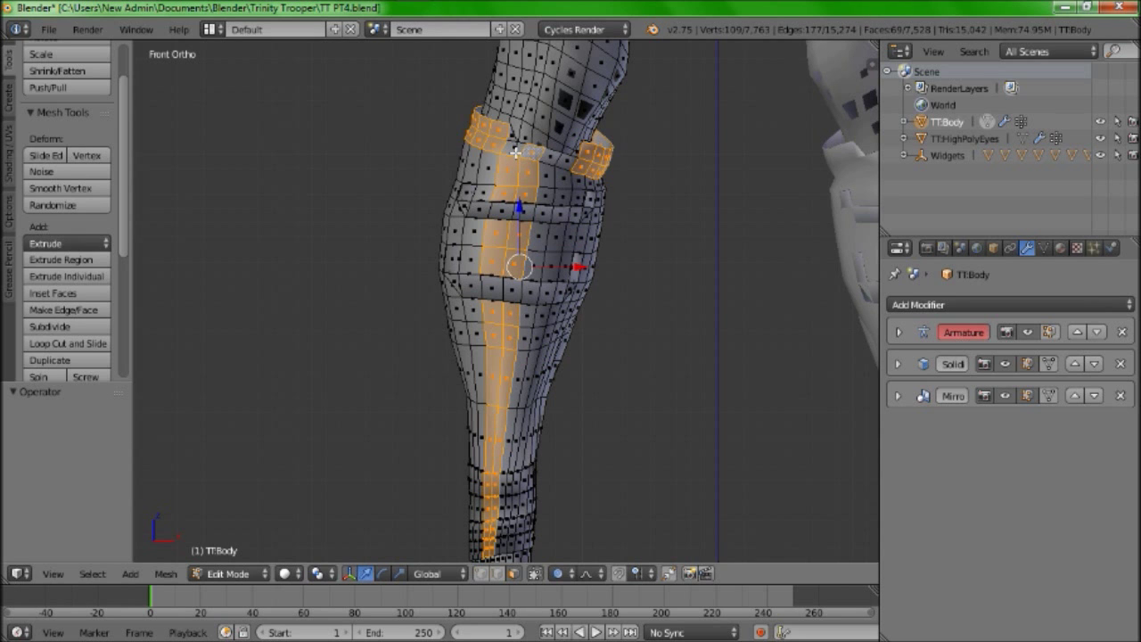
alt+shift+right_click(515, 154)
alt+shift+right_click(515, 153)
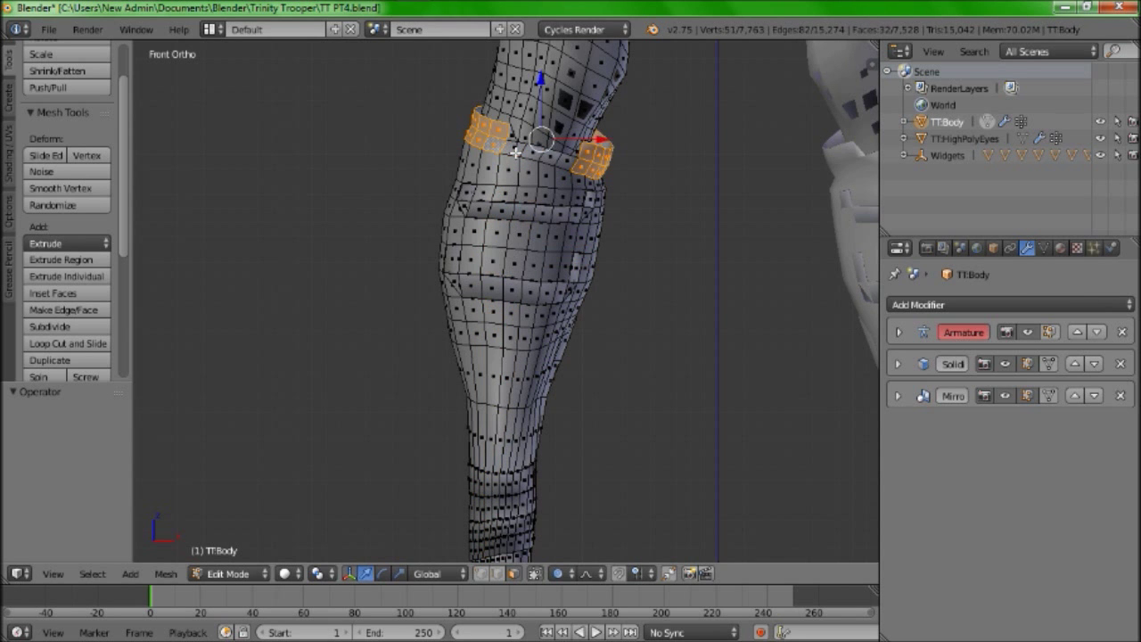
Add the remaining front faces between the raised corners to complete the selected rim of the lower-leg armour
alt+shift+right_click(560, 163)
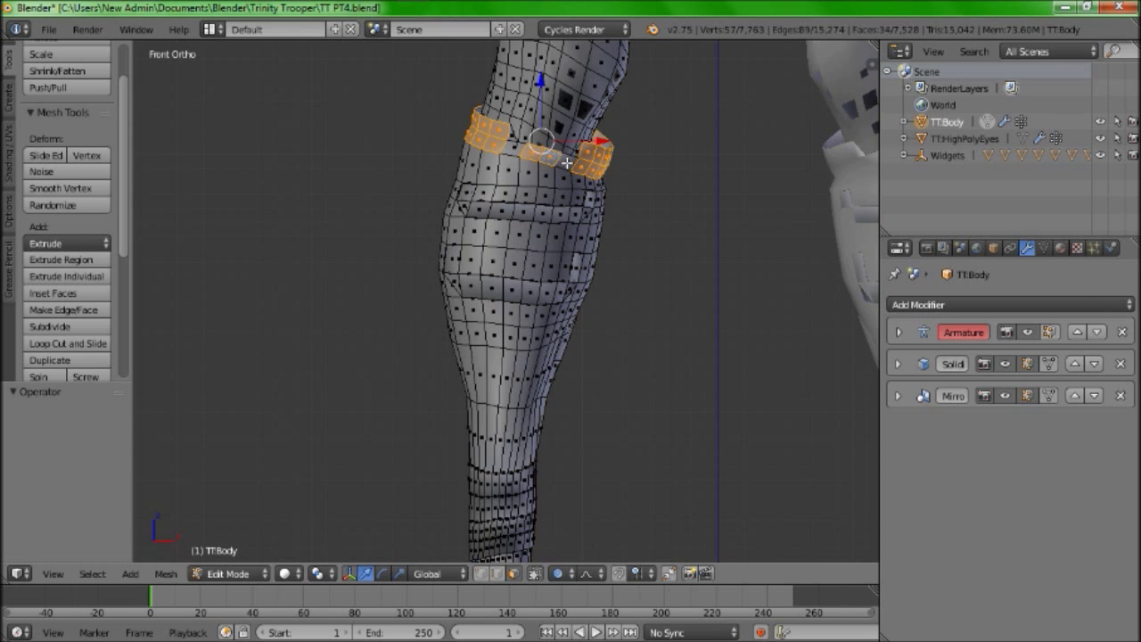
scroll(567, 163, up, 3)
shift+middle_drag(633, 71, 542, 178)
shift+right_click(537, 151)
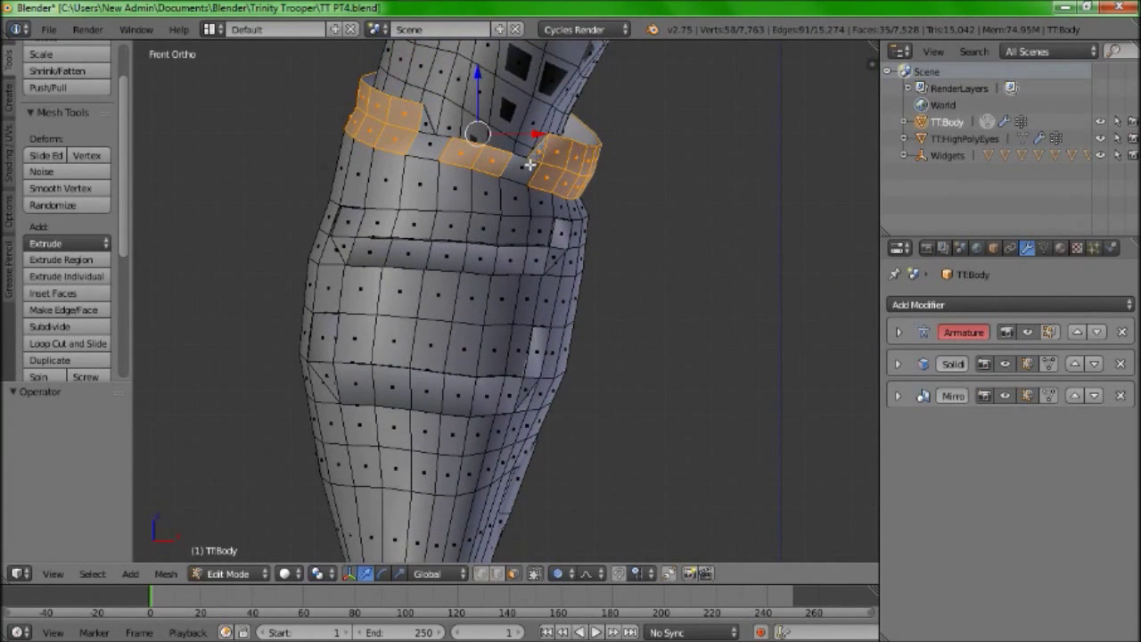
shift+right_click(525, 166)
shift+right_click(429, 144)
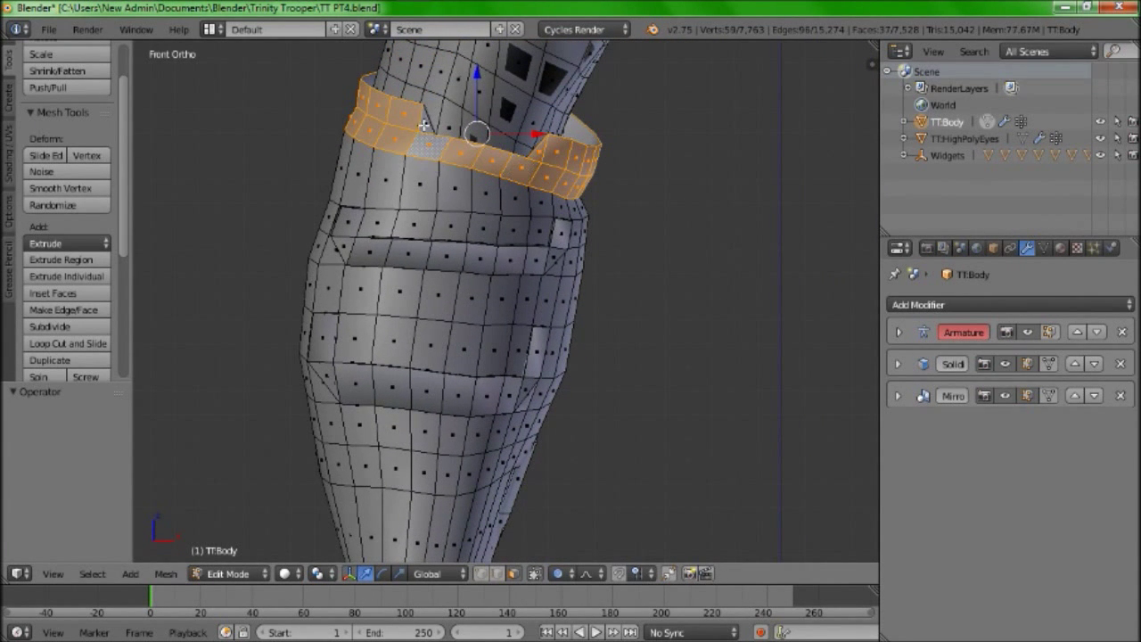
Extend the selection down from the rim through the face rows to the upper strap, including the gap at the strap's outer end
alt+shift+right_click(443, 186)
alt+shift+right_click(435, 230)
alt+shift+right_click(433, 255)
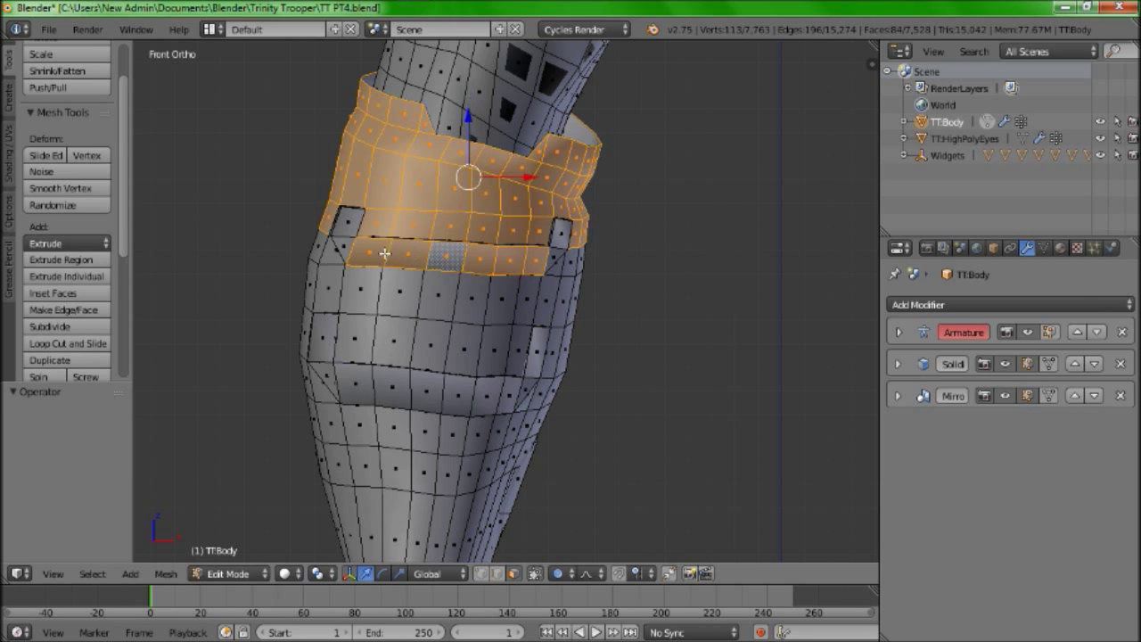
shift+right_click(347, 225)
shift+right_click(337, 252)
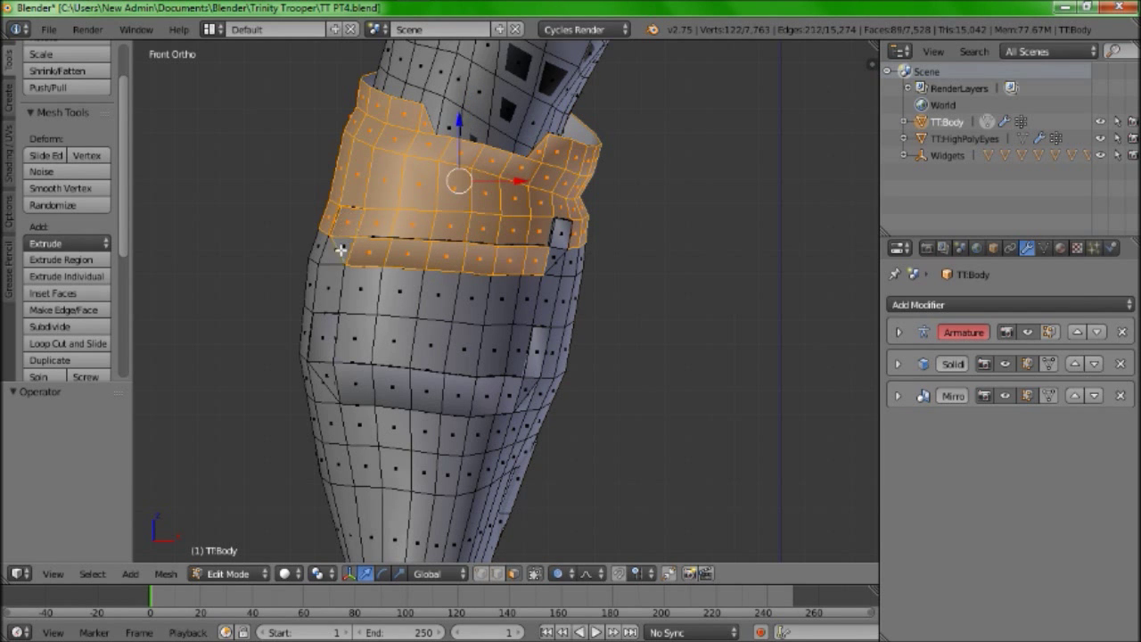
Complete the upper strap selection by adding the side loop and the leftover faces at both strap ends
alt+shift+right_click(333, 257)
key(ctrl+z)
alt+shift+right_click(561, 265)
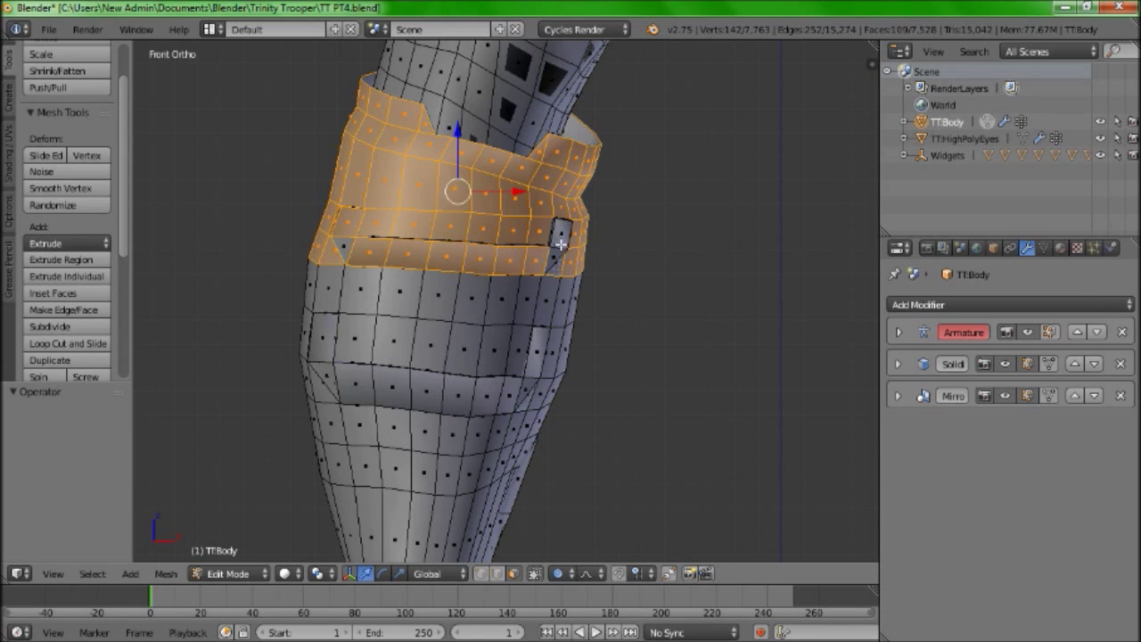
shift+right_click(558, 238)
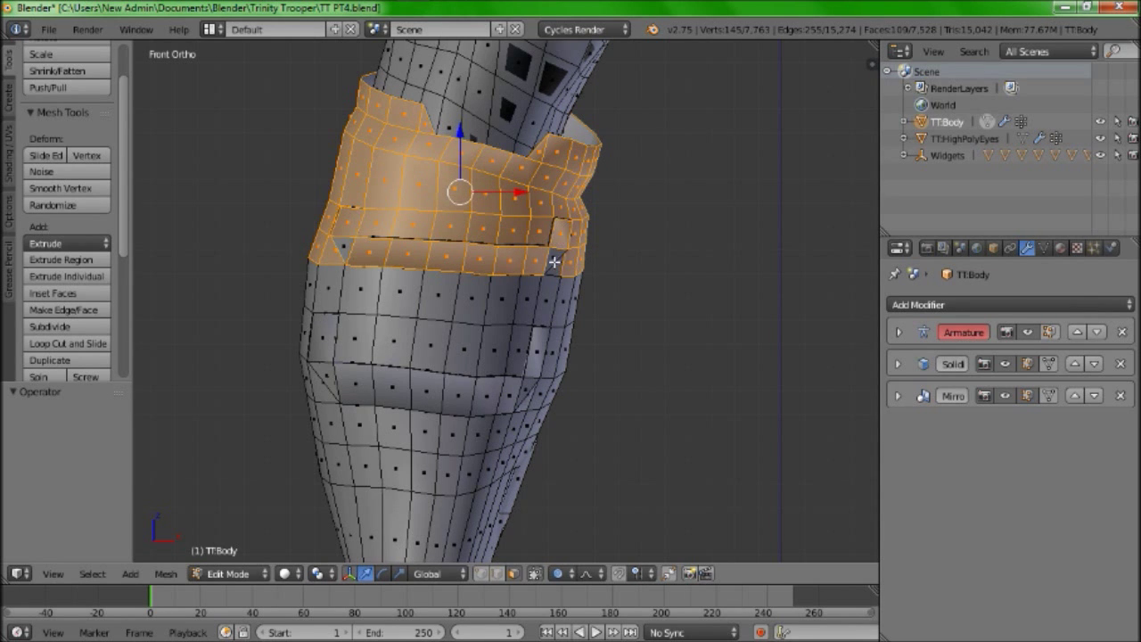
shift+right_click(552, 257)
shift+right_click(343, 248)
Restore the deselected strap face and add the two face loops between the upper and lower straps to the selection
mouse_move(403, 256)
middle_down()
mouse_move(476, 247)
mouse_move(396, 243)
middle_up()
key(KP_1)
shift+right_click(402, 284)
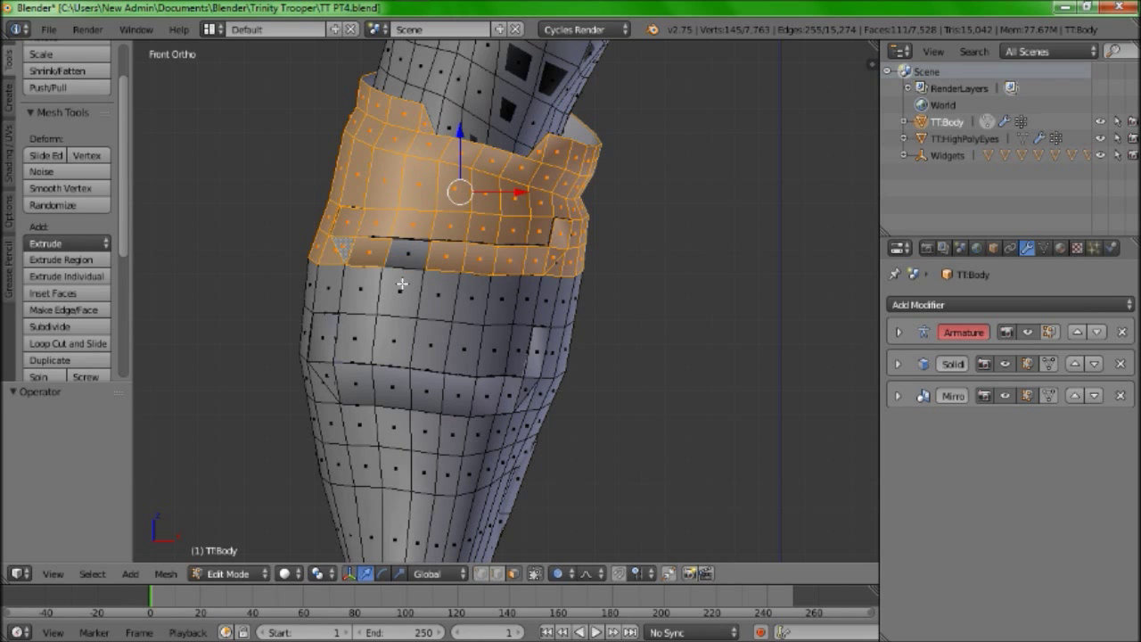
shift+right_click(402, 281)
alt+shift+right_click(401, 288)
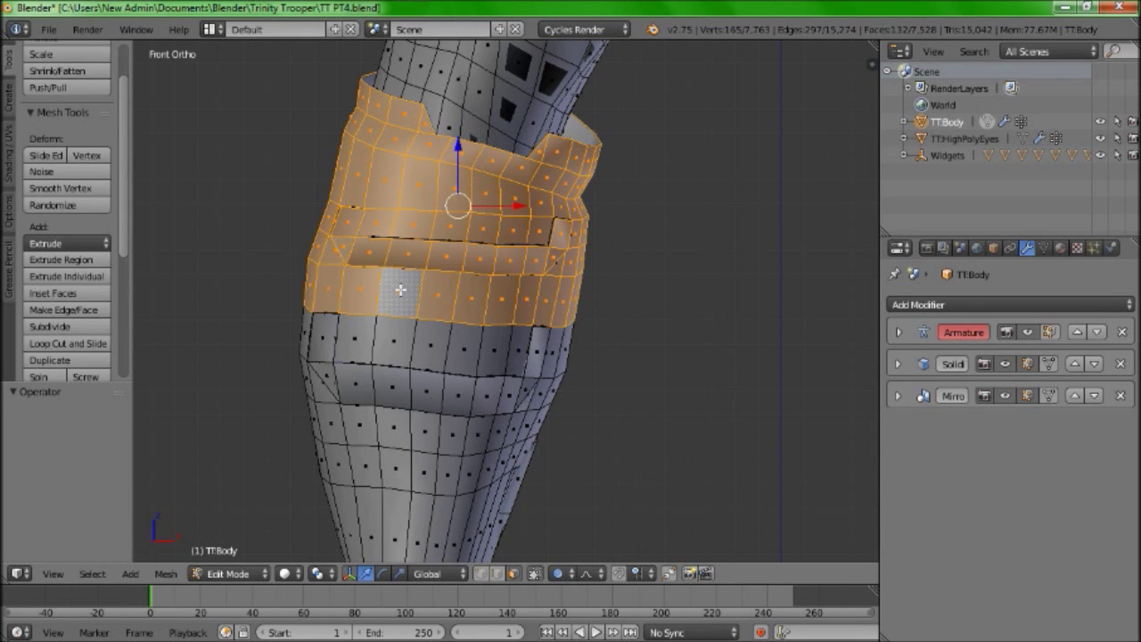
alt+shift+right_click(432, 356)
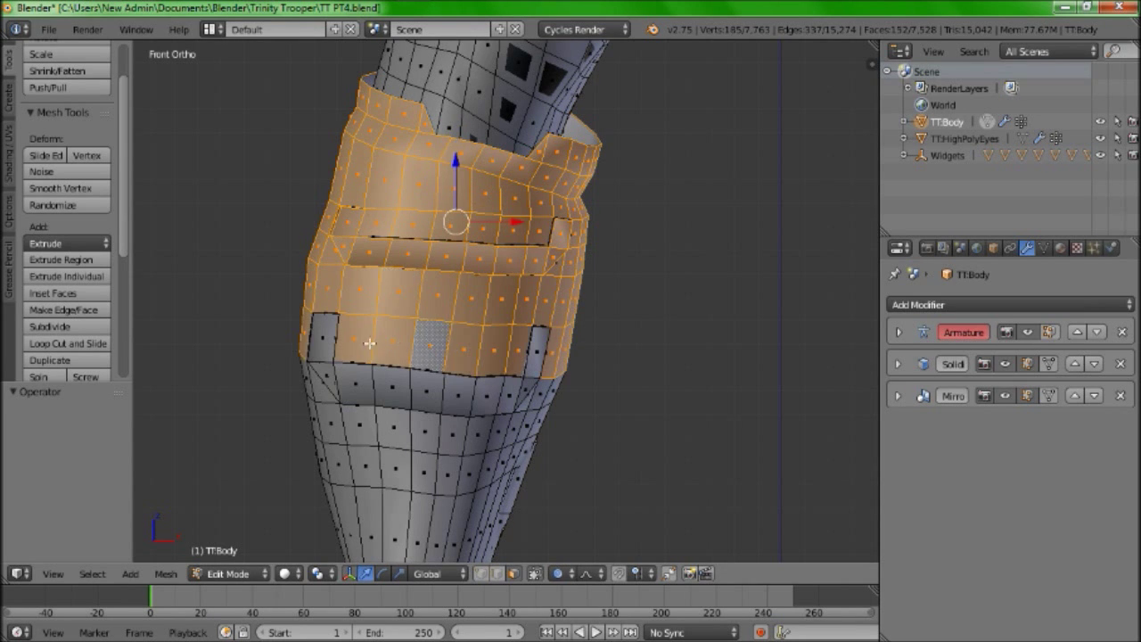
Scale the selected calf armour to 0.713 with smooth proportional editing enlarged to a size of about 1.46
scroll(453, 263, down, 3)
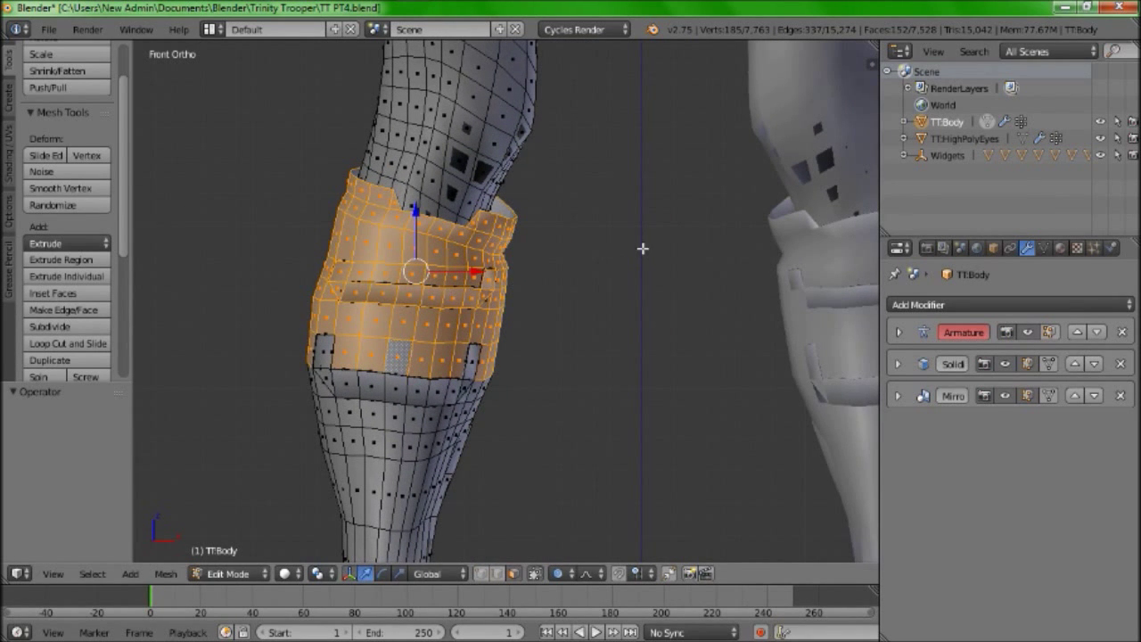
key(s)
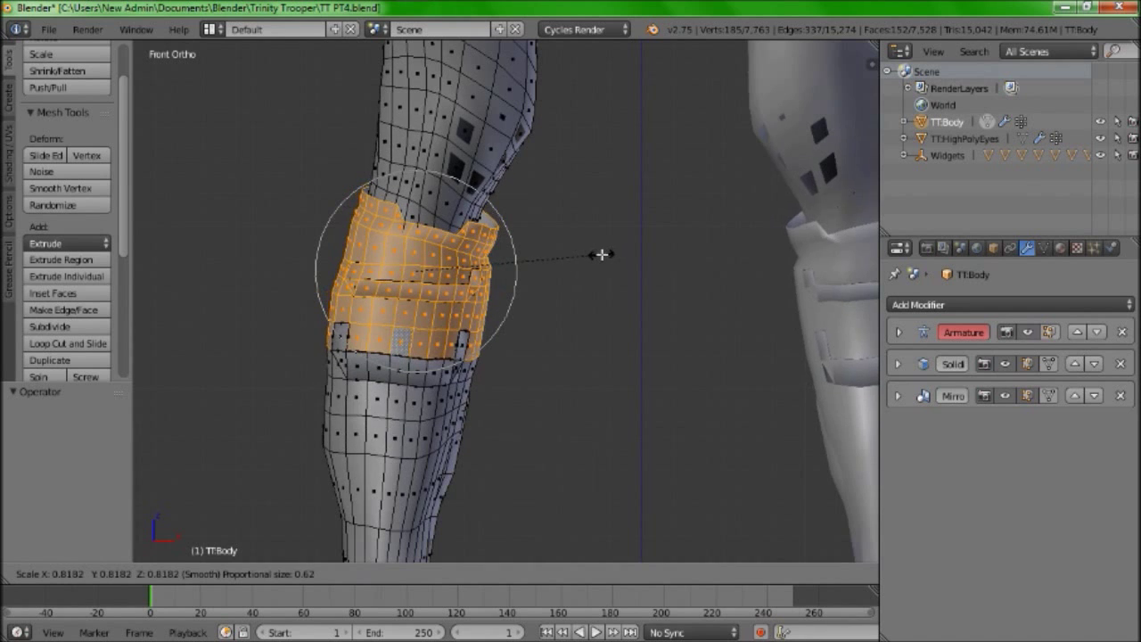
scroll(589, 258, down, 8)
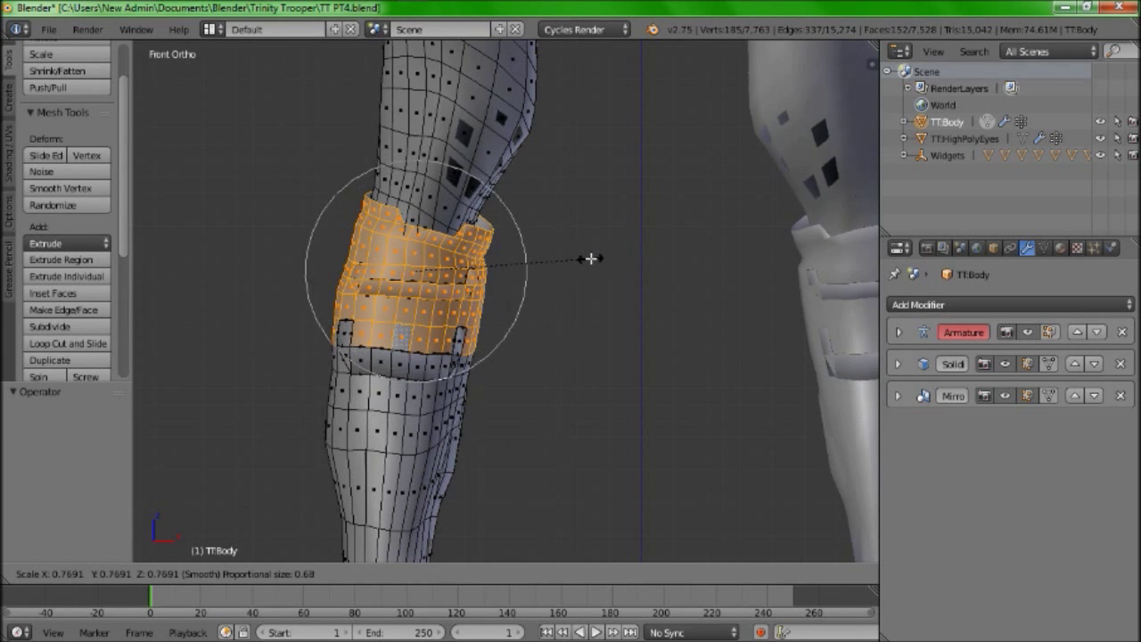
scroll(589, 258, down, 2)
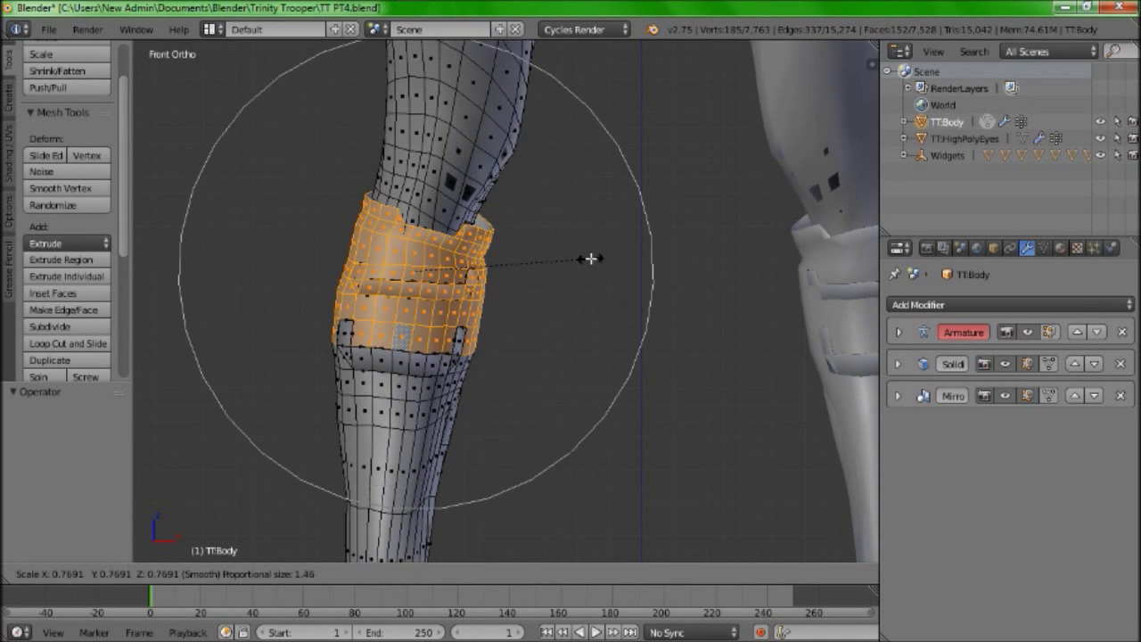
click(577, 262)
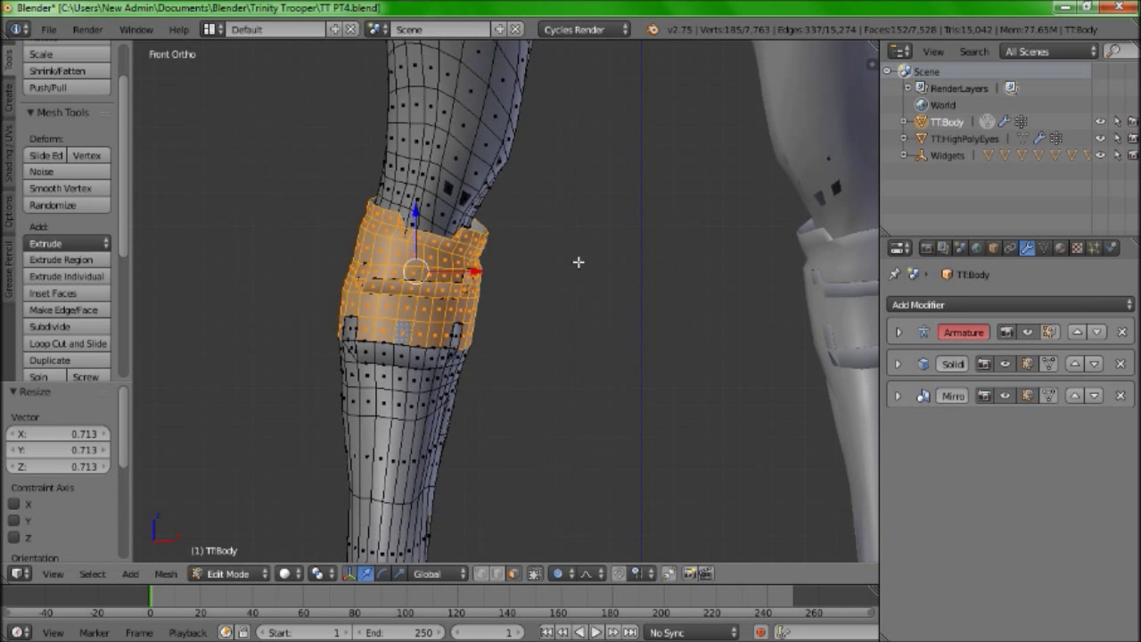
Examine the whole figure's proportions from the front in Object Mode
key(Tab)
scroll(580, 262, down, 3)
scroll(624, 233, up, 1)
shift+middle_drag(624, 233, 450, 304)
scroll(562, 196, down, 3)
scroll(478, 223, down, 3)
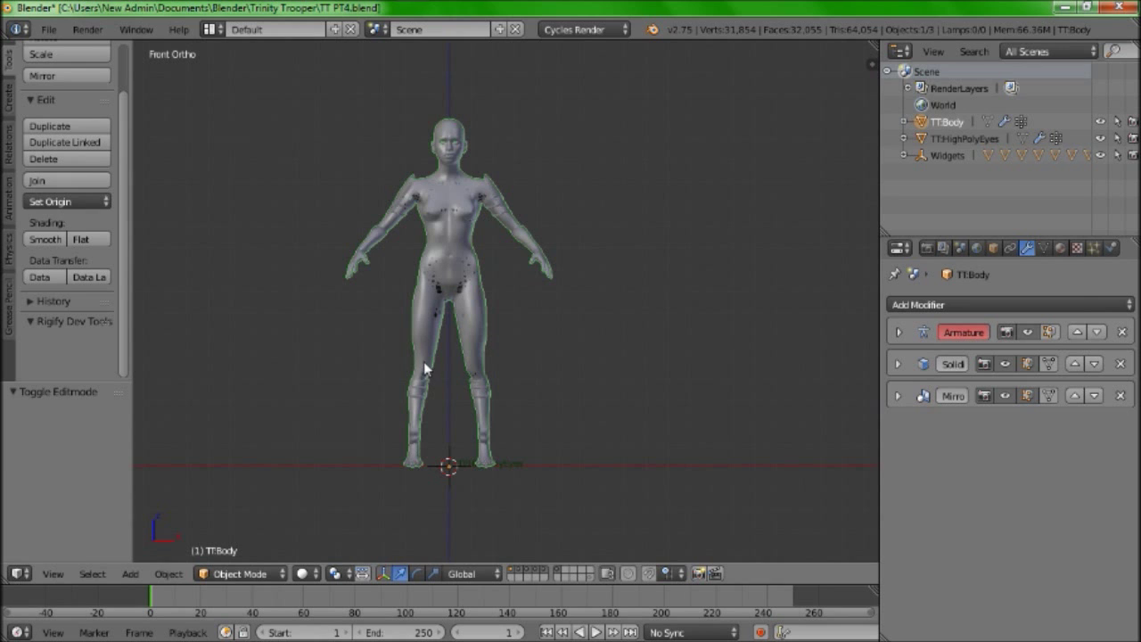
shift+middle_drag(437, 316, 429, 325)
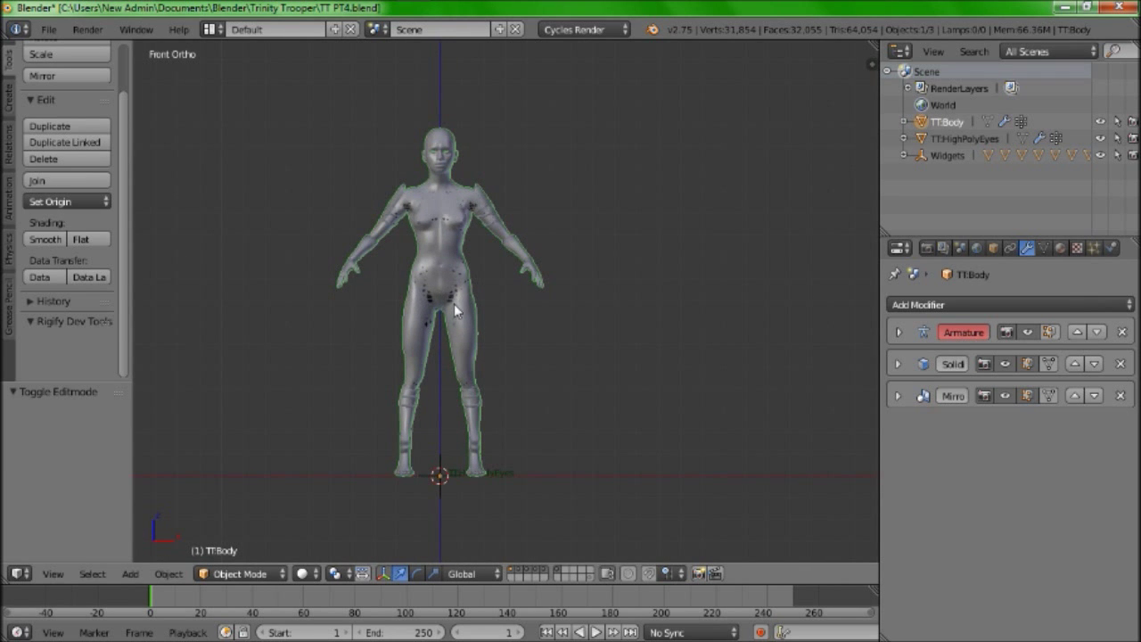
Return the body mesh to Edit Mode and clear the calf armour selection
key(Tab)
scroll(440, 309, up, 2)
key(a)
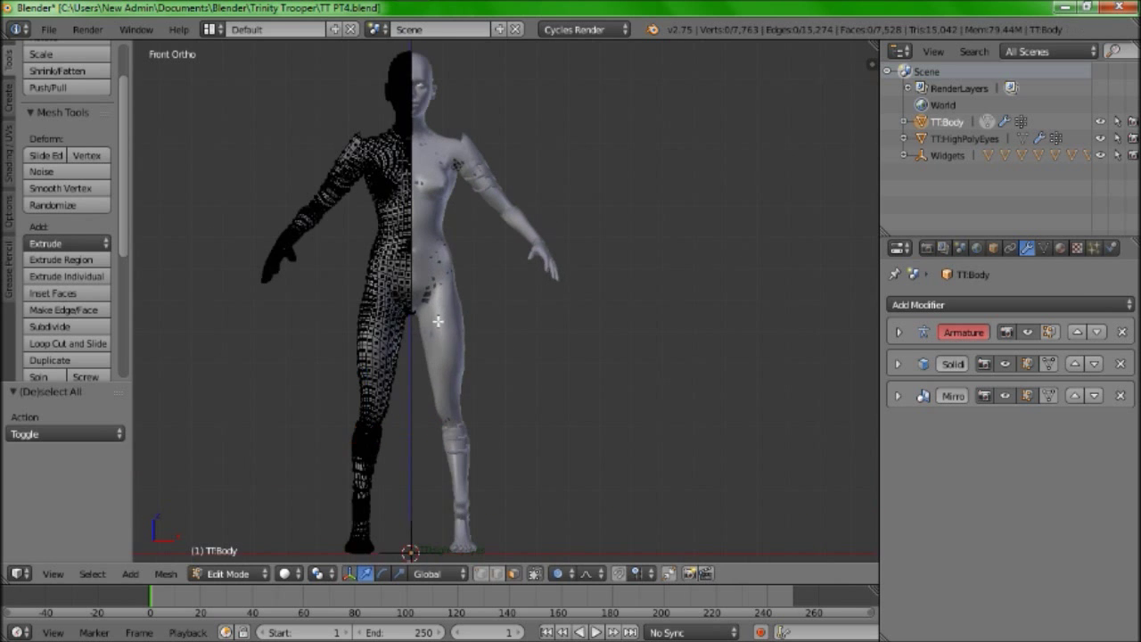
ctrl+scroll(439, 309, up, 3)
scroll(446, 309, up, 5)
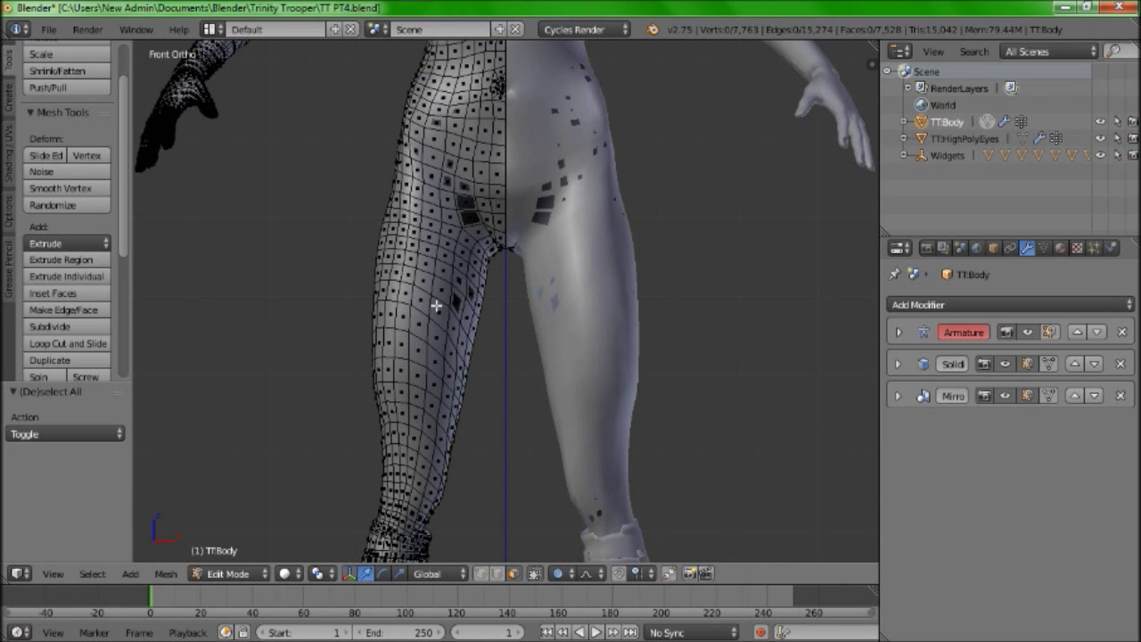
Try to slim the upper thigh by scaling one of its face loops to 0.757 with smooth proportional editing, size 1.61
alt+right_click(436, 306)
key(s)
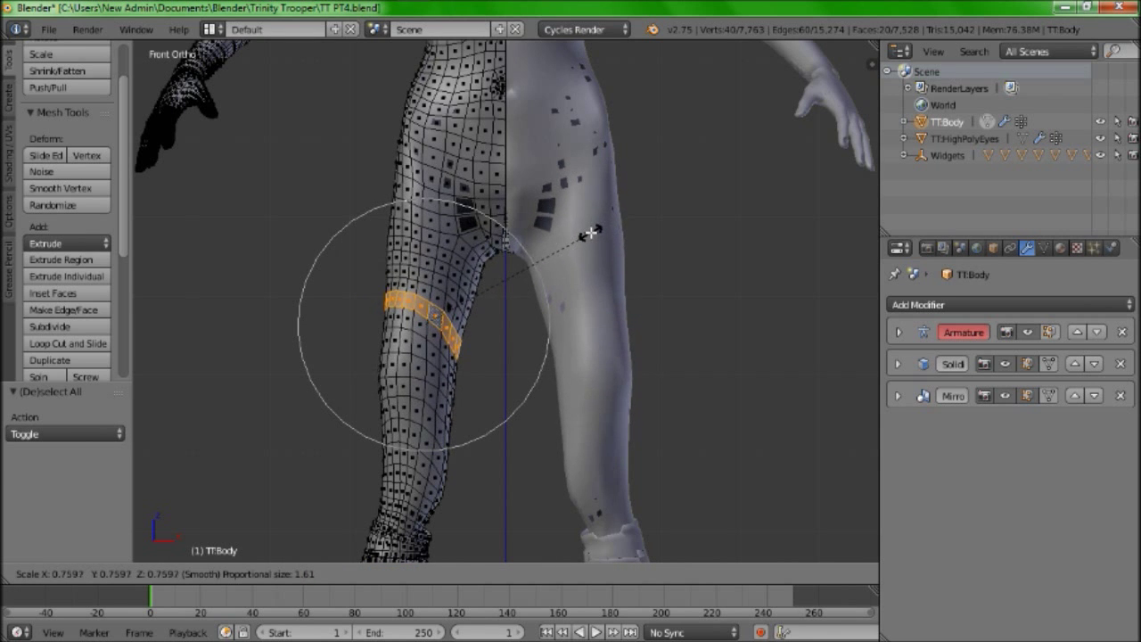
click(591, 233)
shift+middle_drag(574, 208, 490, 361)
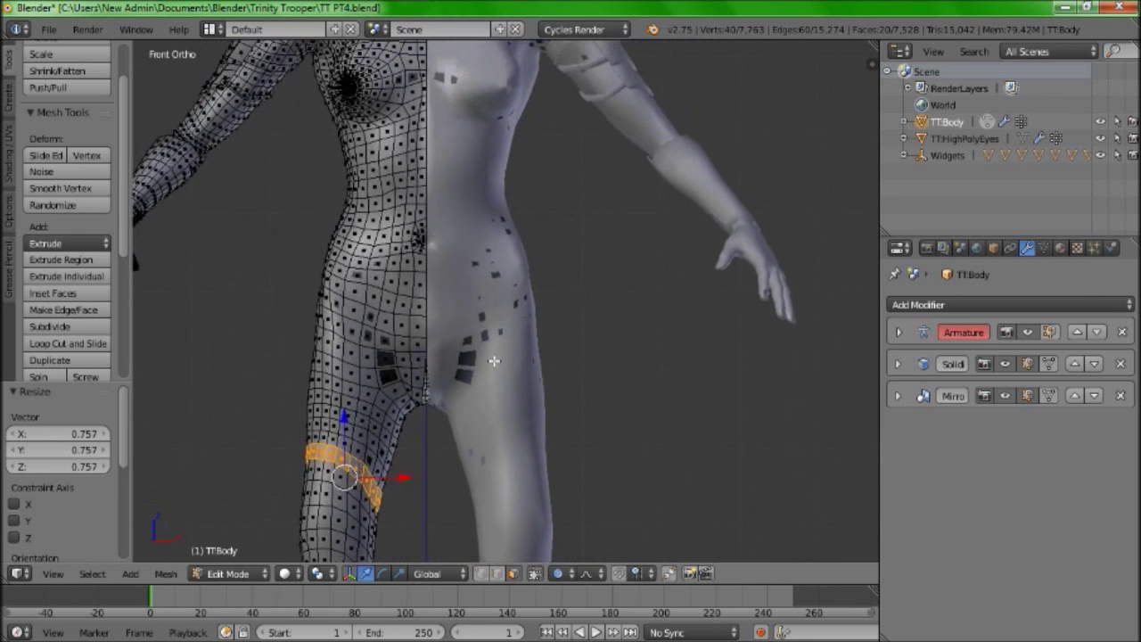
Try to slim the pelvis by scaling a single face near the groin to about 0.79 with proportional editing
right_click(403, 344)
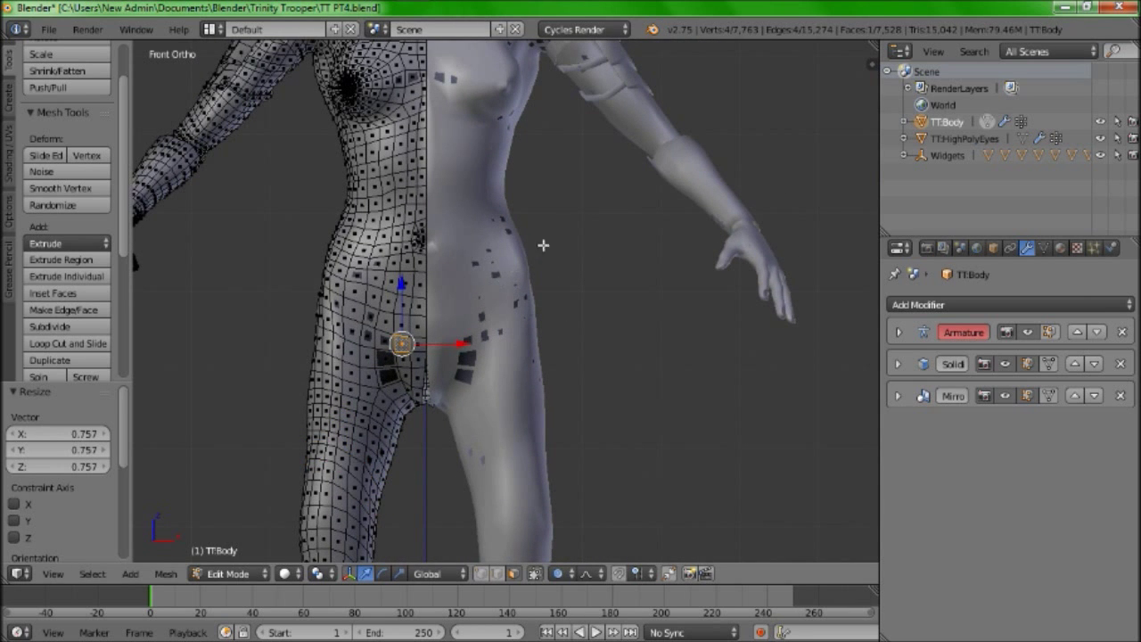
key(s)
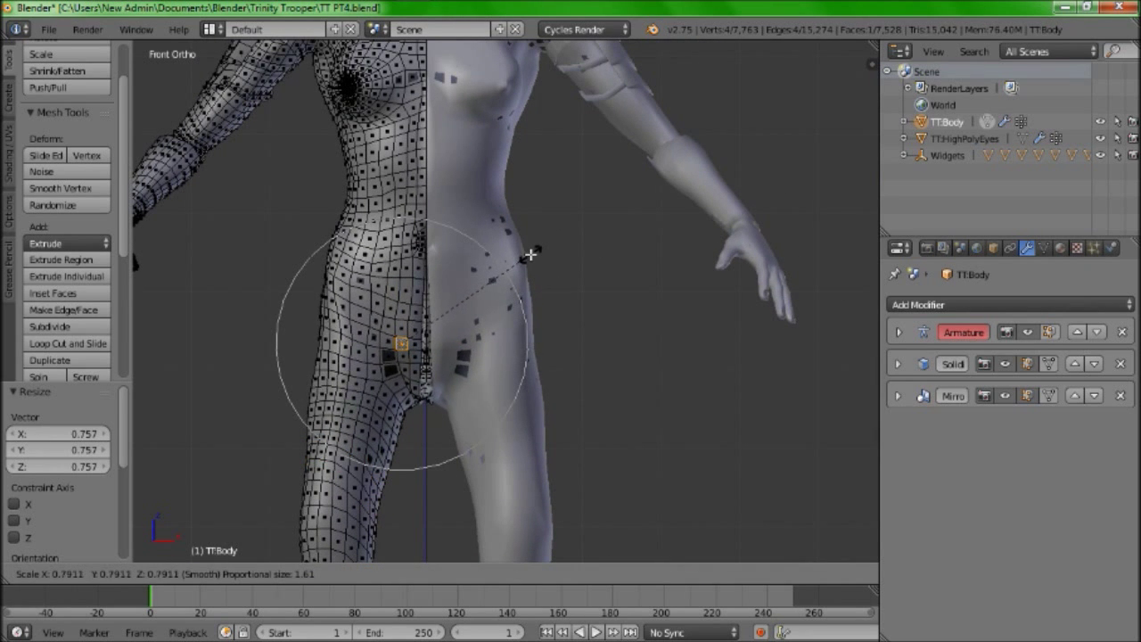
click(530, 257)
Undo the pelvis and thigh resizes and clear the remaining thigh loop selection
key(ctrl+z)
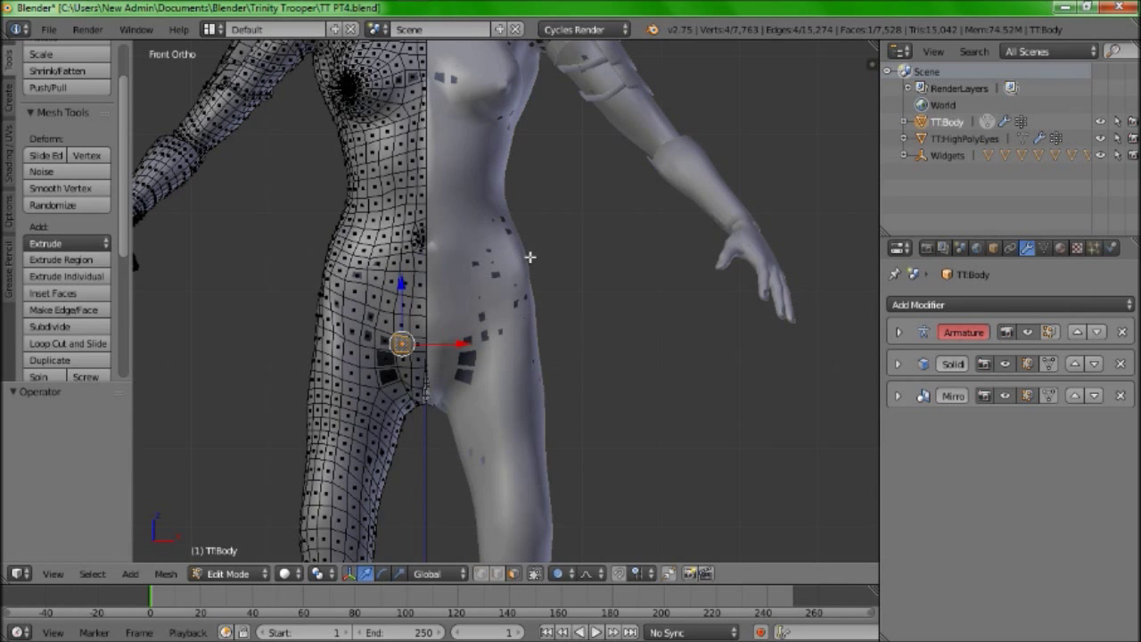
key(ctrl+z)
key(ctrl+z)
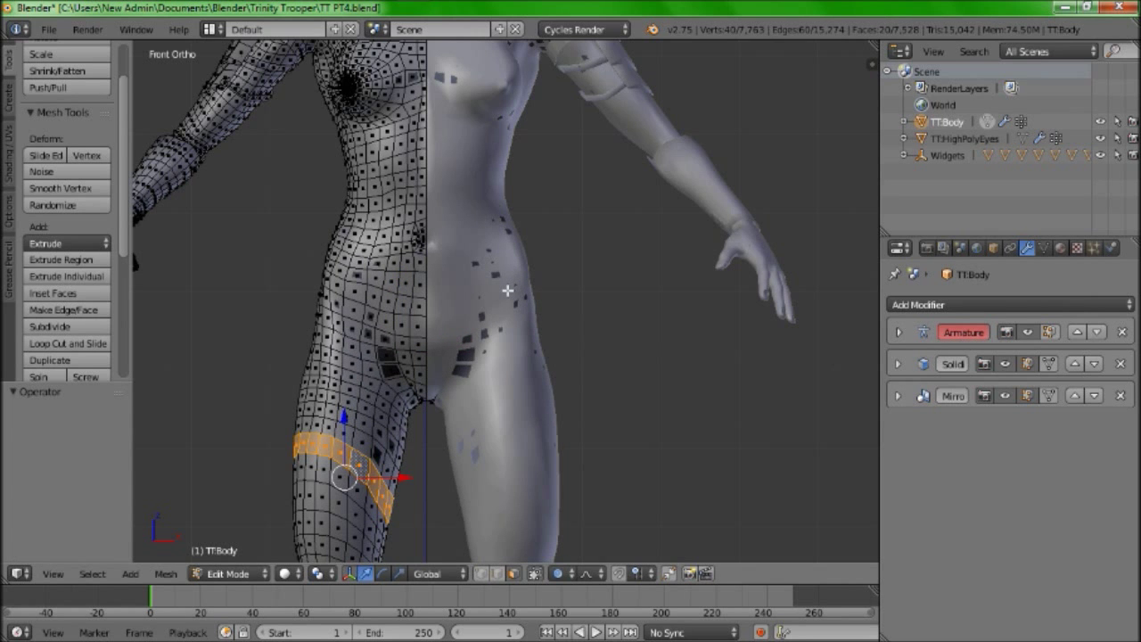
shift+middle_drag(447, 286, 445, 297)
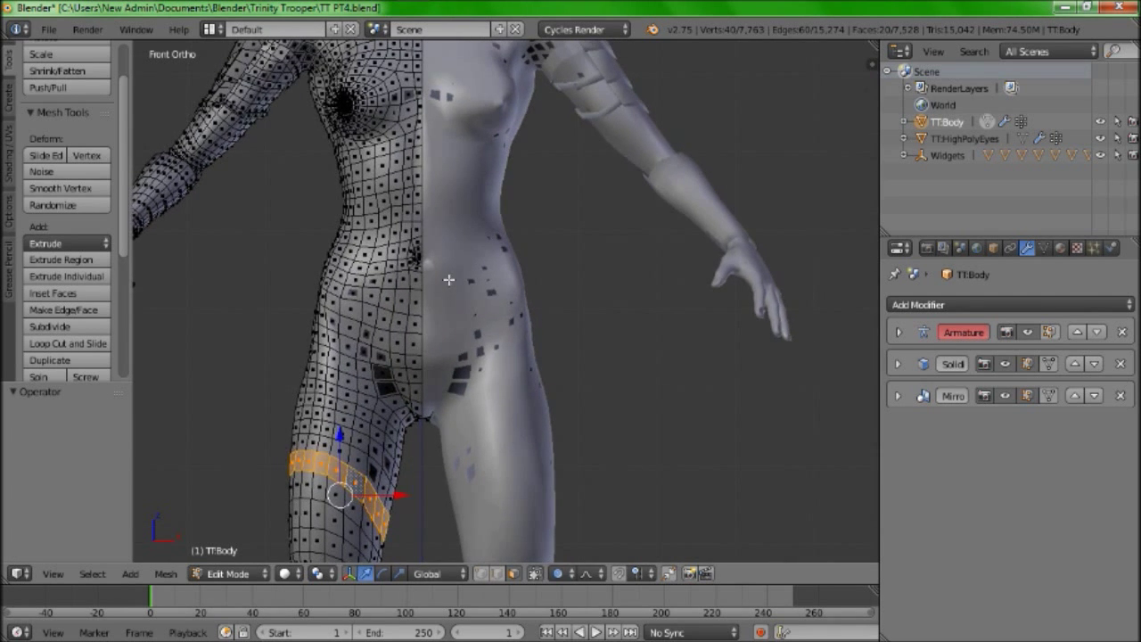
key(a)
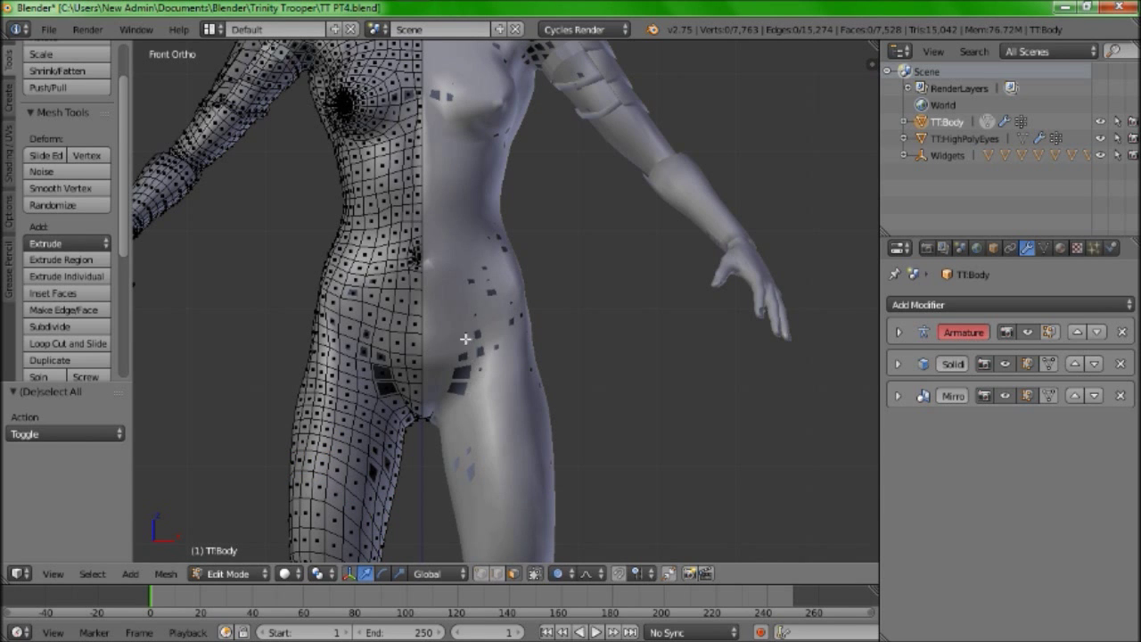
Compare the body's front view with the female trooper sketch in Windows Photo Viewer, and return to Blender
middle_drag(461, 371, 465, 350)
scroll(466, 350, down, 3)
key(KP_1)
mouse_move(307, 7)
mouse_move(267, 11)
click(268, 99)
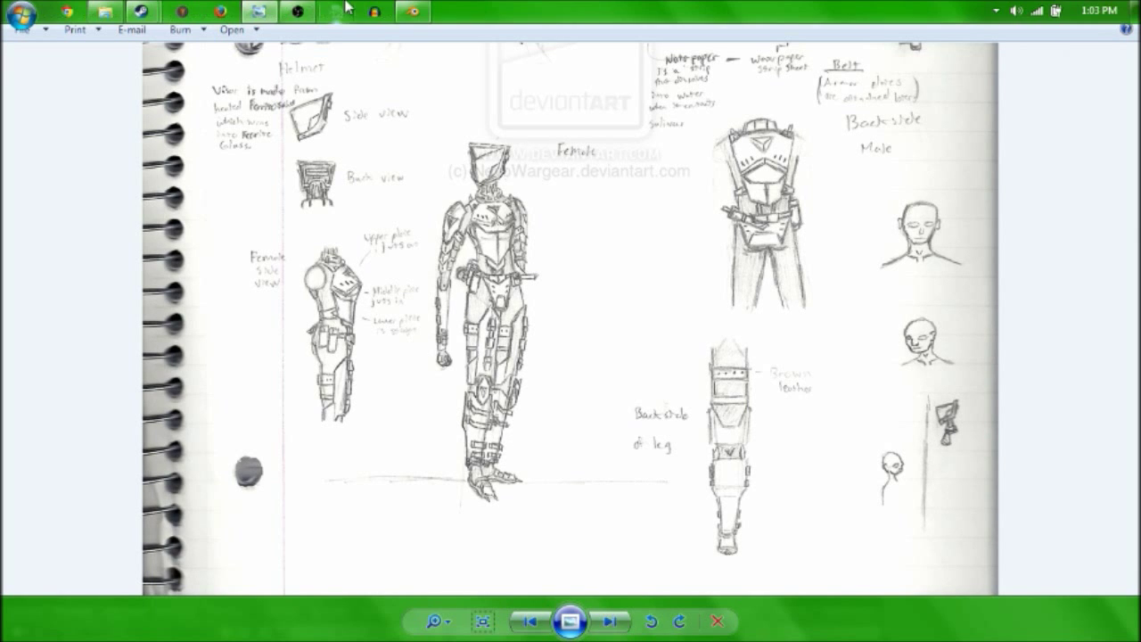
mouse_move(299, 11)
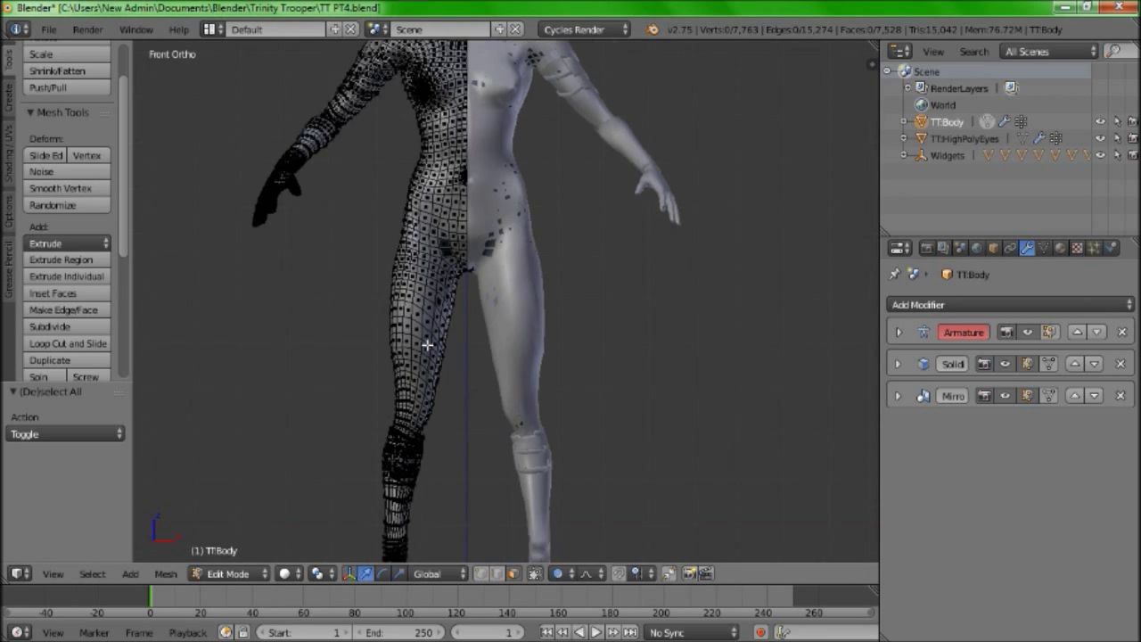
Undo the recent edits back to the state where the upper calf armour band is selected
shift+scroll(373, 268, down, 5)
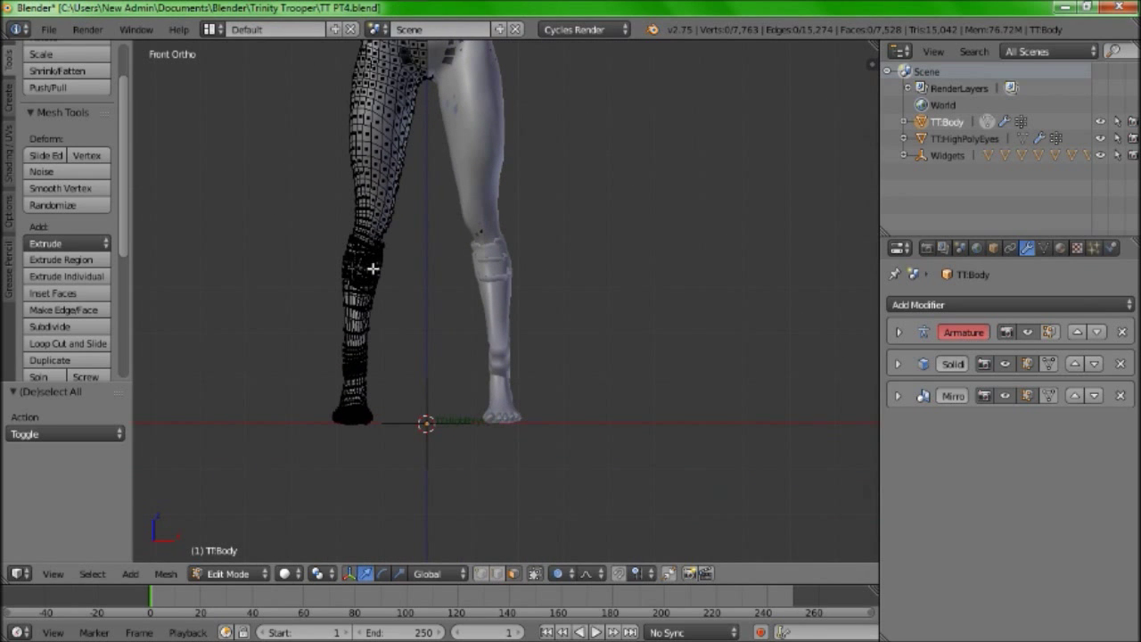
key(ctrl+z)
key(ctrl+z)
key(ctrl+z)
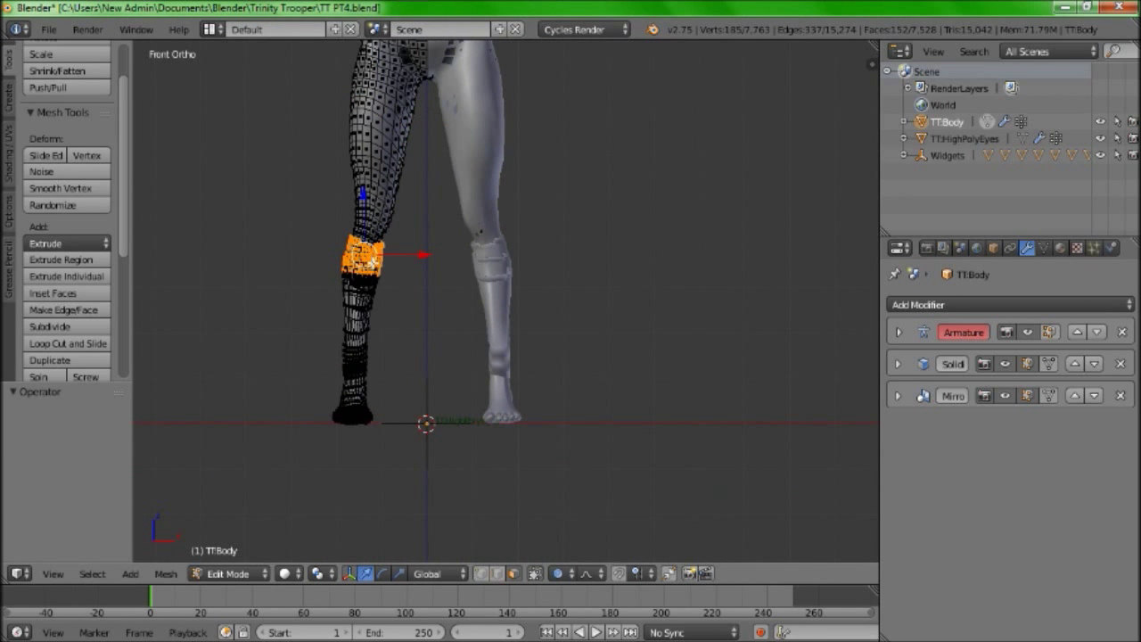
key(ctrl+z)
scroll(368, 292, up, 4)
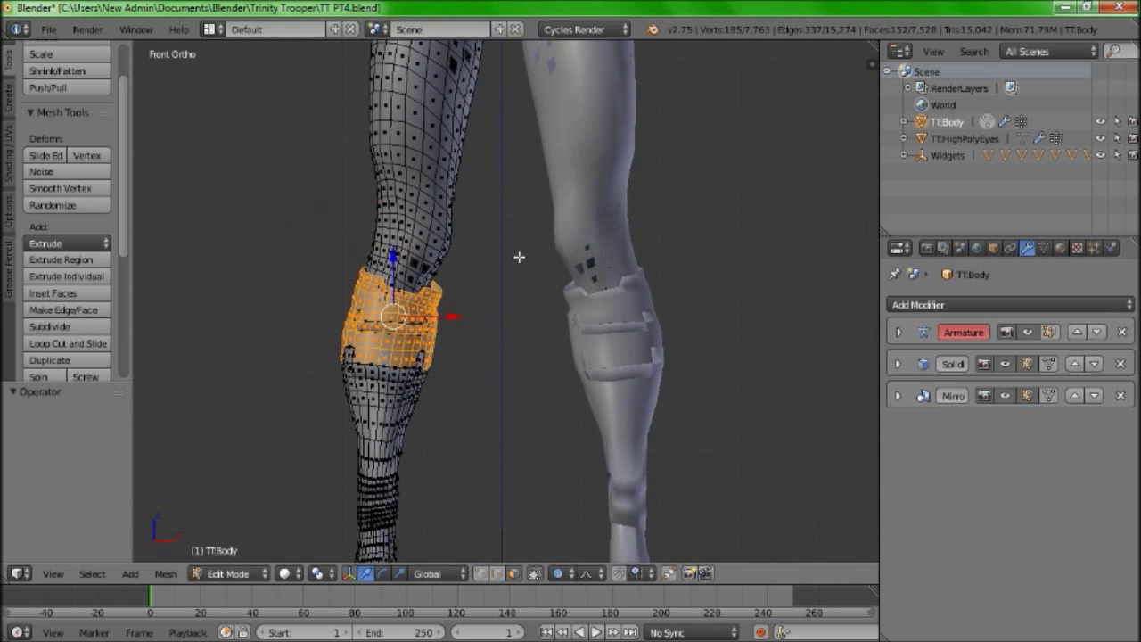
Try to shrink the selected calf armour band with smooth proportional editing, size 1.61, and clear the selection
key(s)
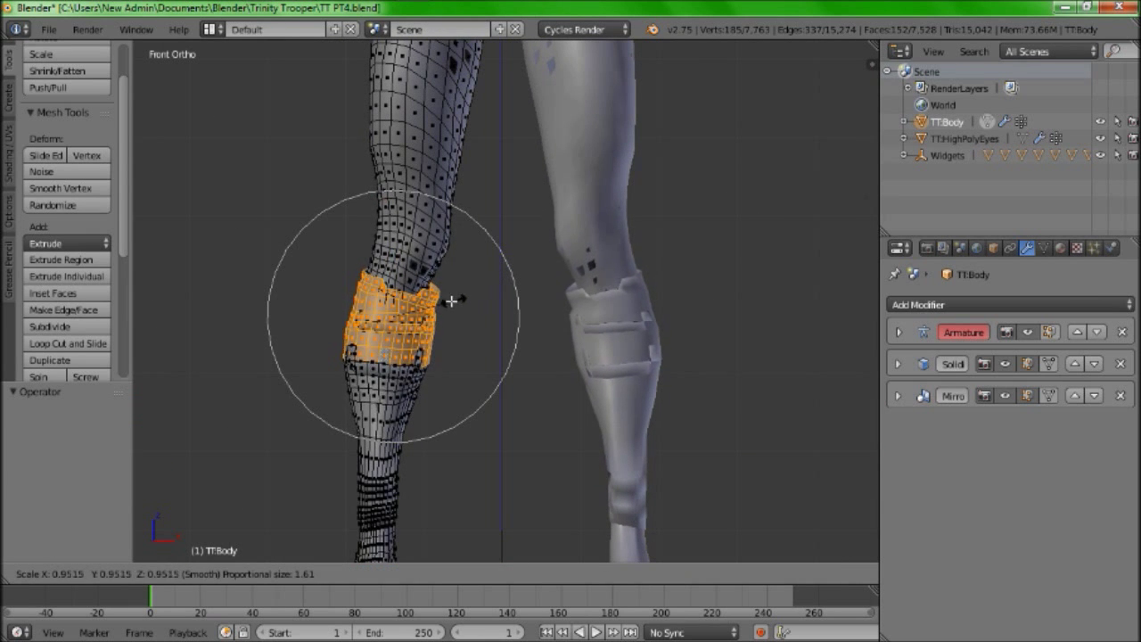
click(407, 318)
key(ctrl+z)
key(ctrl+z)
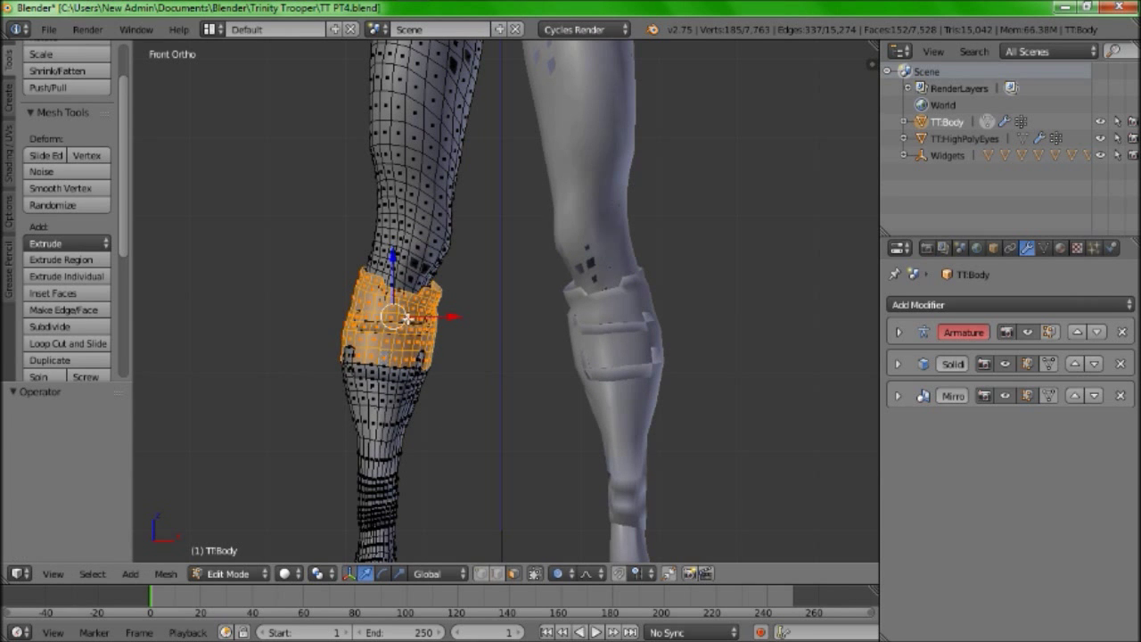
key(a)
Examine the whole body from the front against the male and female armour sketches in Windows Photo Viewer, and return to Blender
shift+middle_drag(448, 324, 530, 384)
key(KP_1)
scroll(531, 365, down, 5)
shift+middle_drag(505, 216, 431, 293)
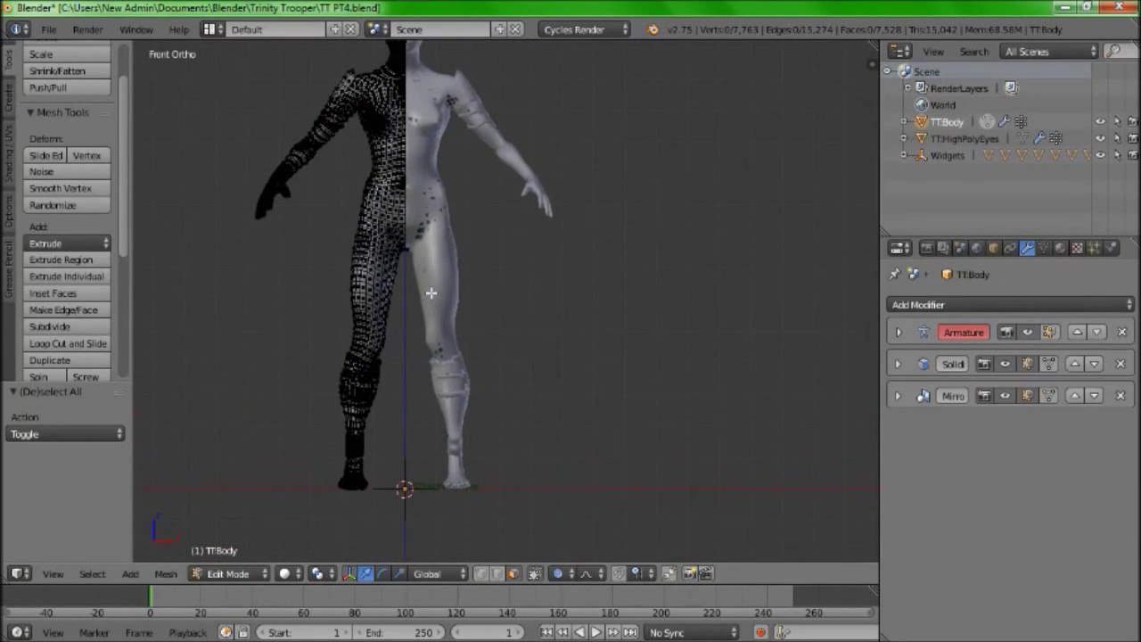
shift+middle_drag(426, 187, 480, 218)
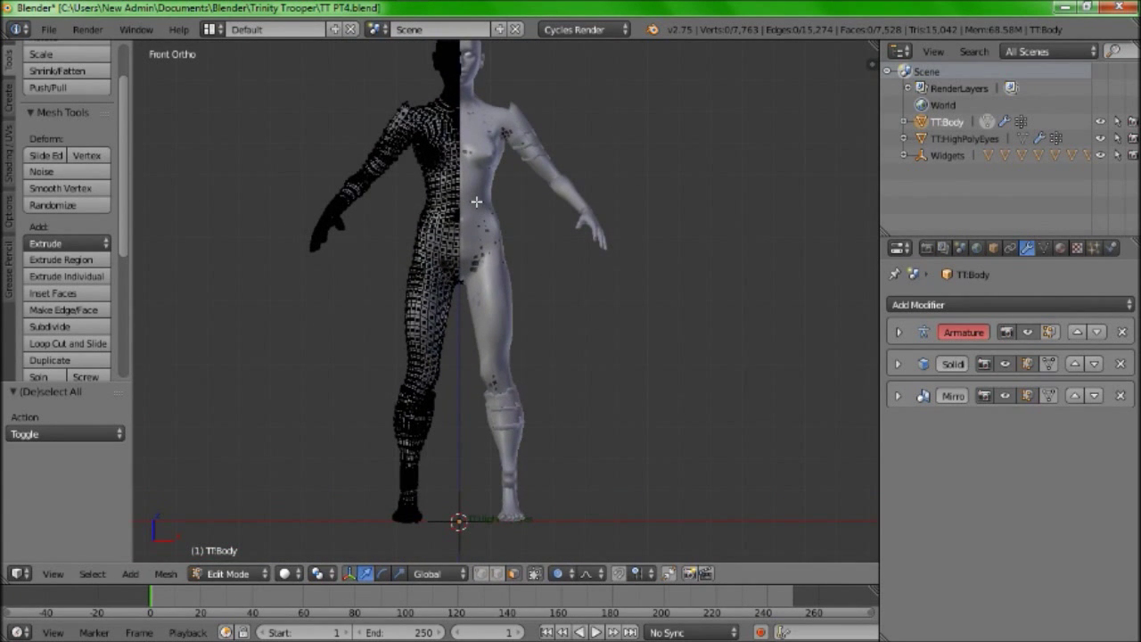
shift+middle_drag(476, 202, 526, 221)
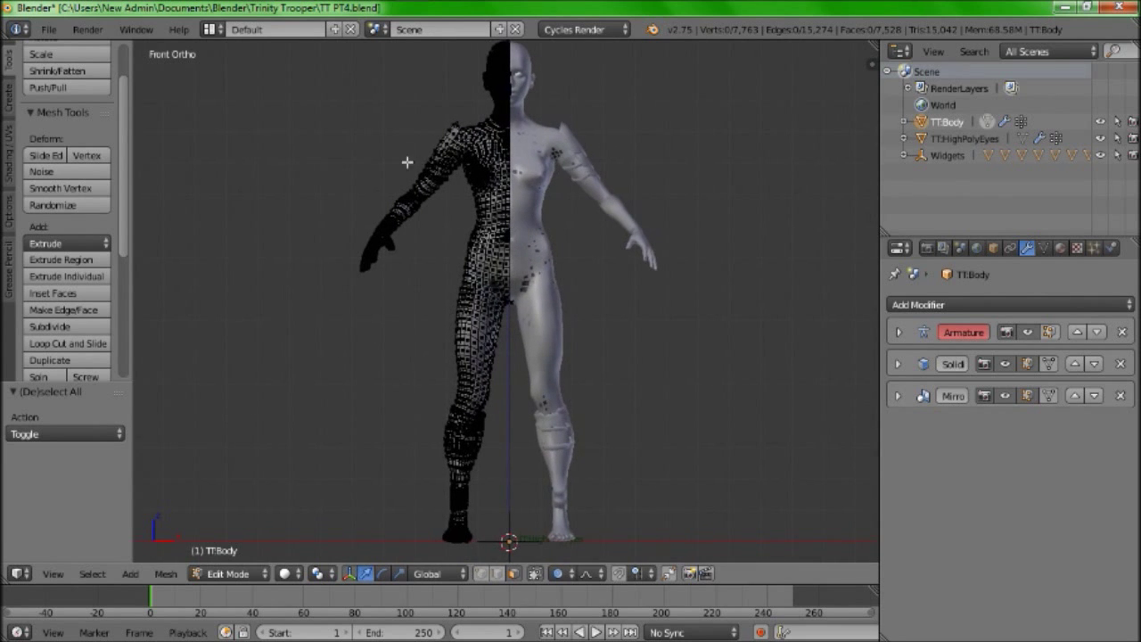
mouse_move(323, 9)
click(278, 14)
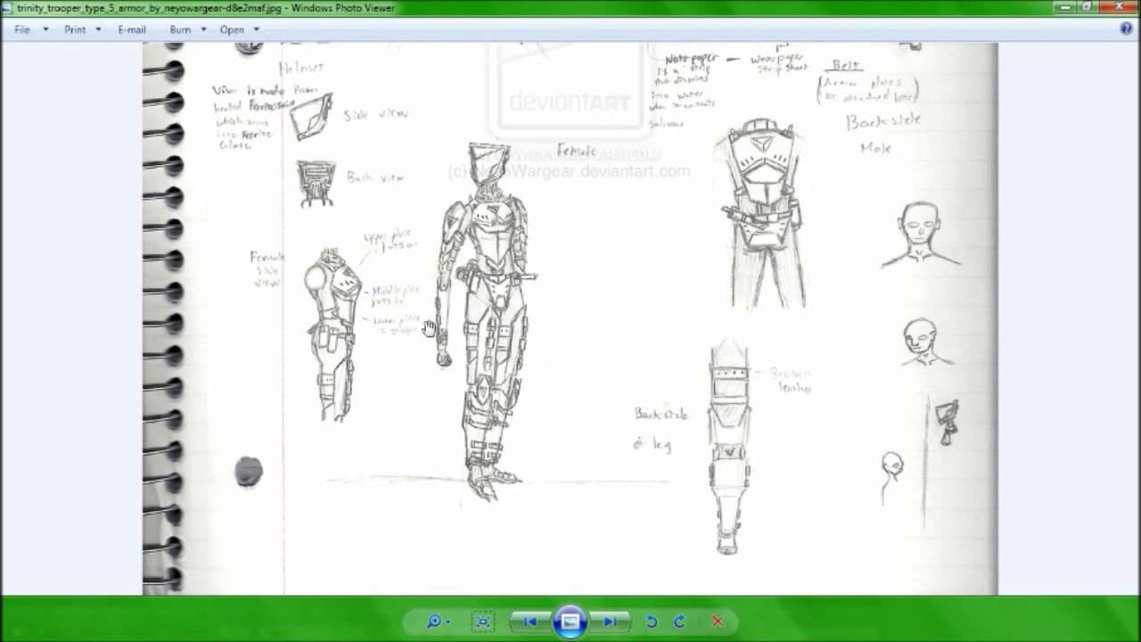
scroll(426, 272, up, 3)
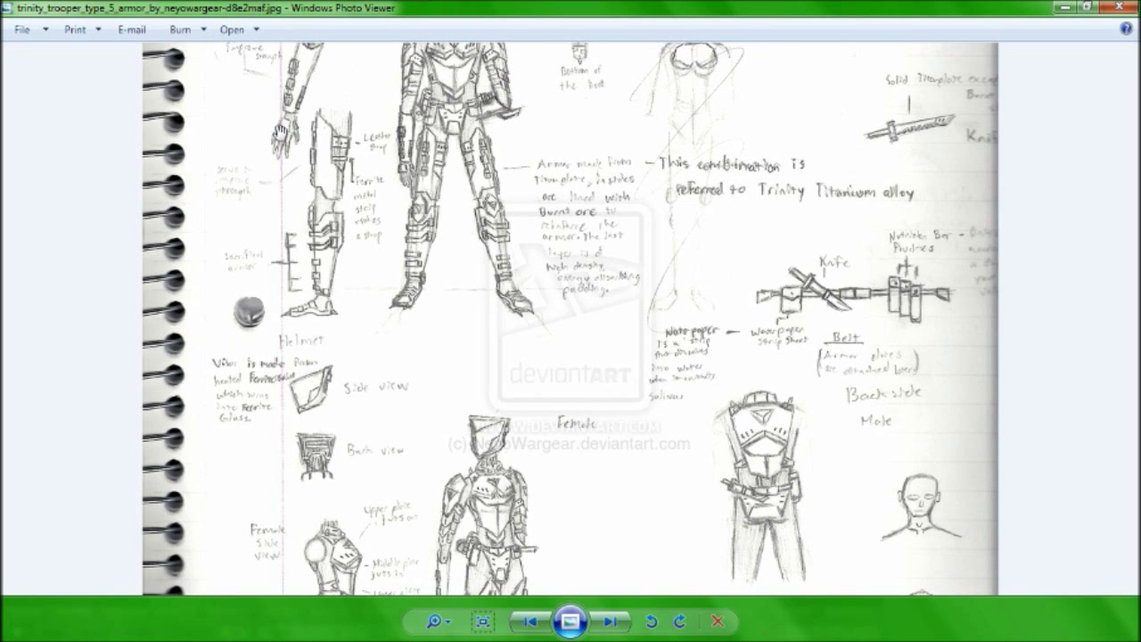
drag(285, 130, 286, 214)
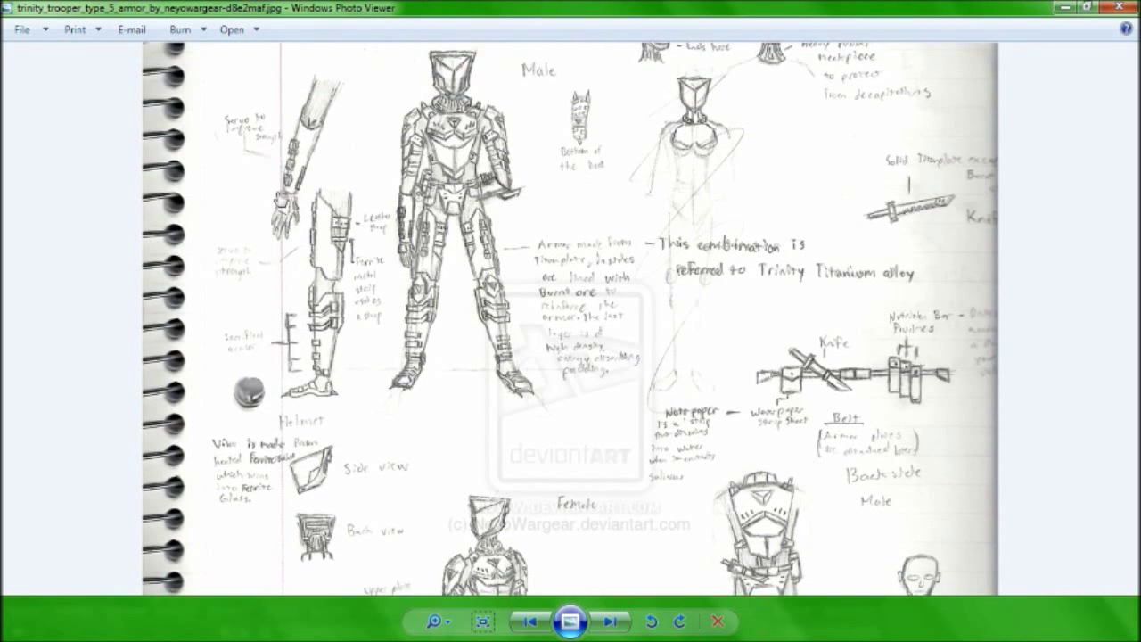
mouse_move(360, 396)
mouse_down()
mouse_move(361, 225)
mouse_move(322, 7)
mouse_up()
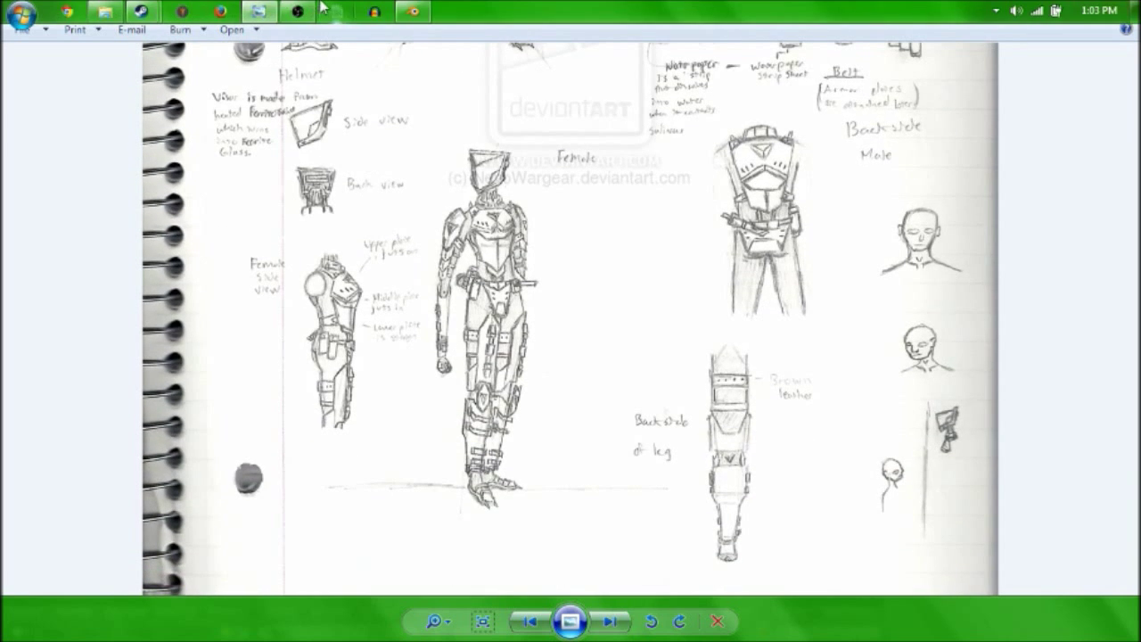
click(413, 11)
Disable proportional editing and select a rectangular patch of 24 faces on the back of the hand just below the wrist
middle_drag(468, 235, 540, 262)
scroll(541, 262, up, 8)
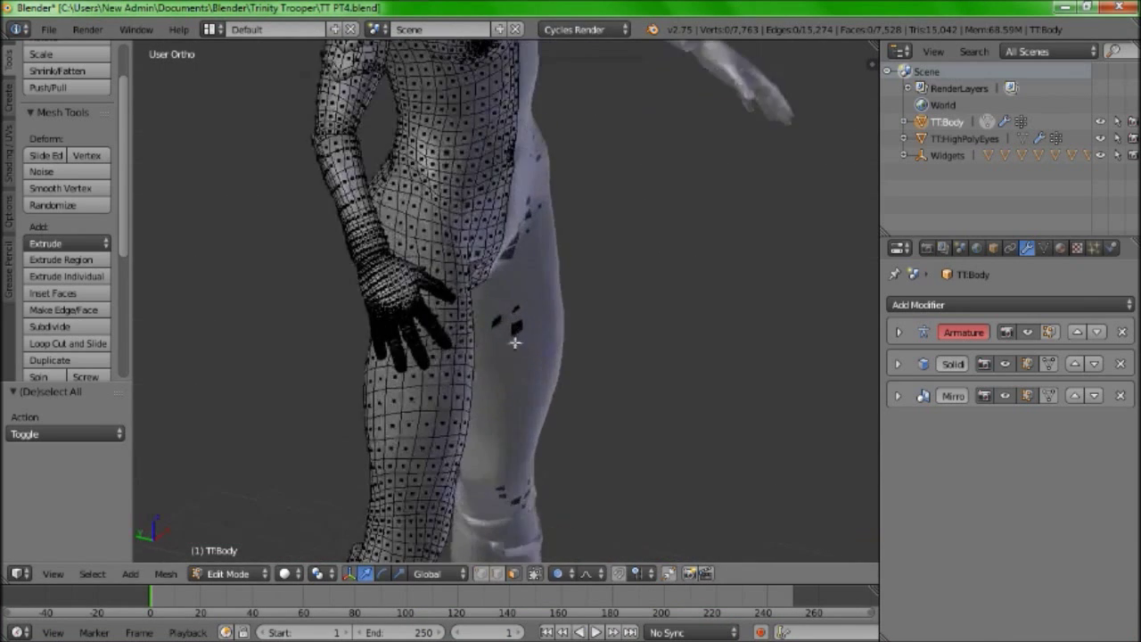
scroll(560, 274, up, 5)
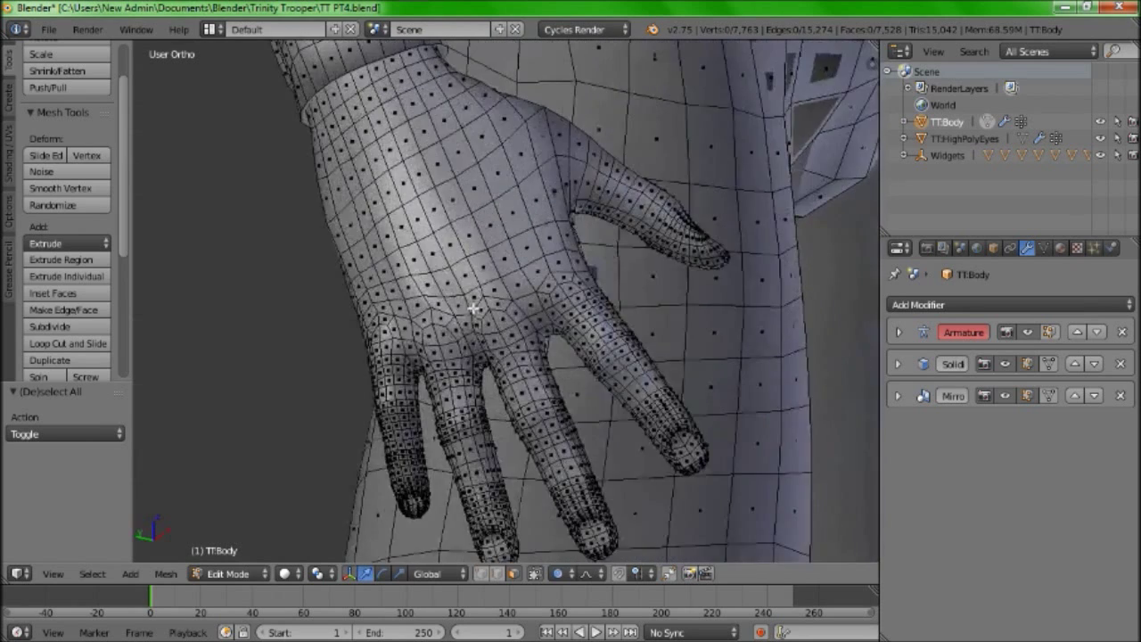
click(562, 574)
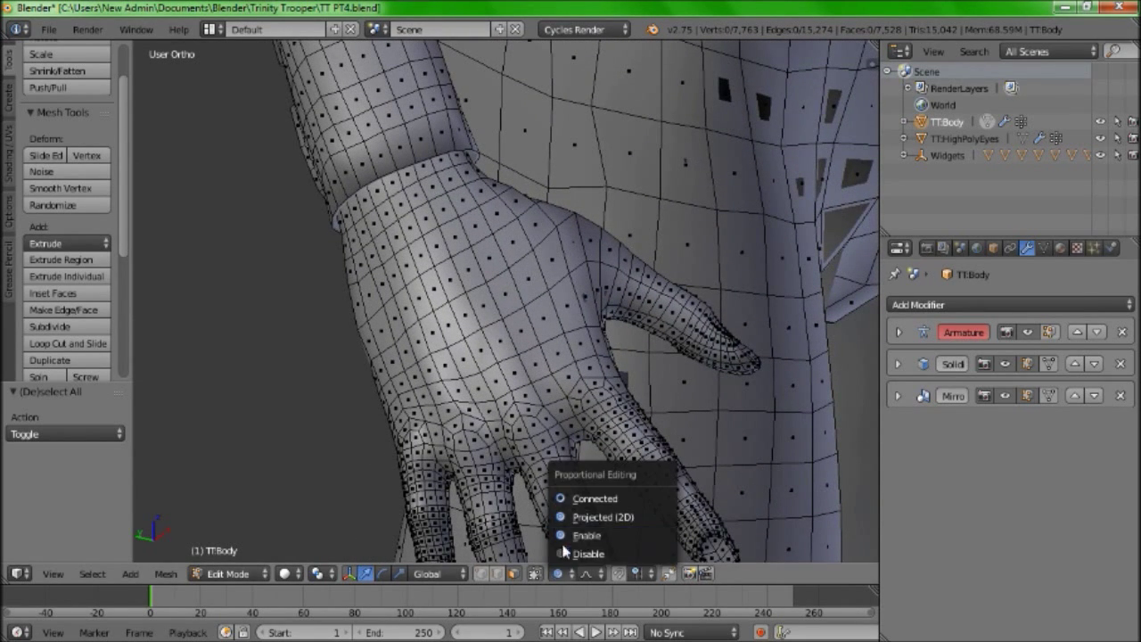
click(584, 554)
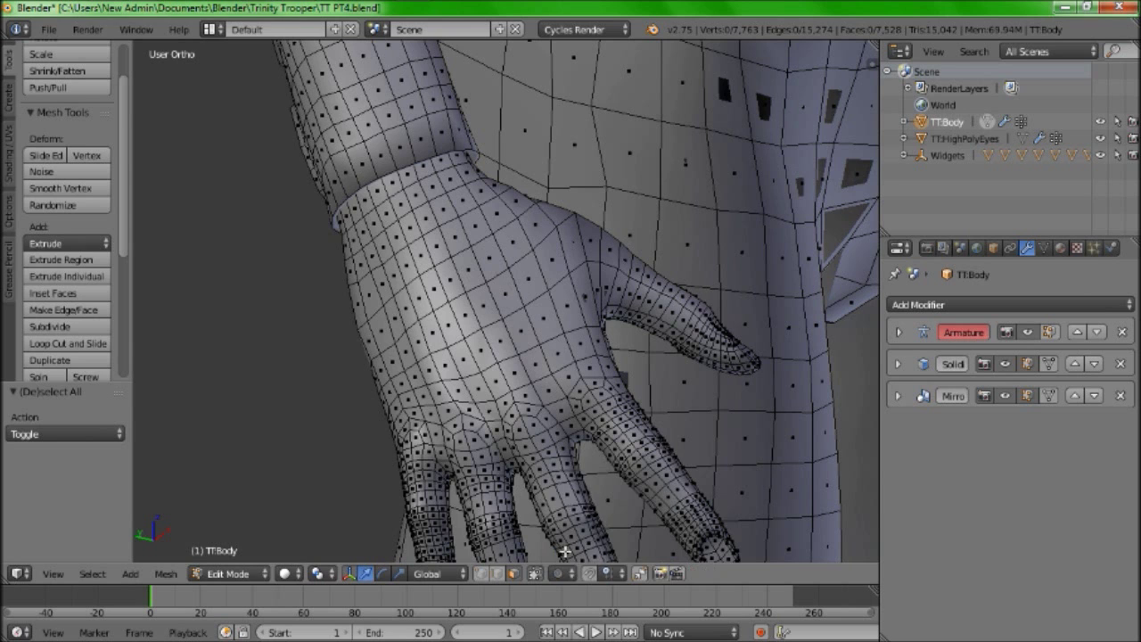
right_click(367, 263)
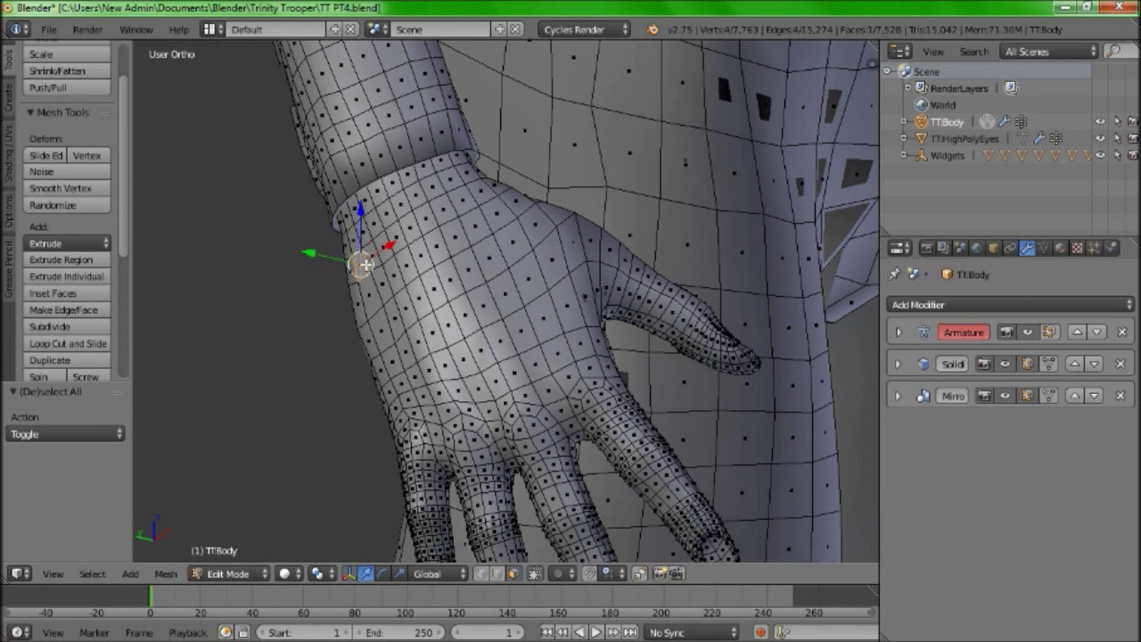
ctrl+right_click(472, 222)
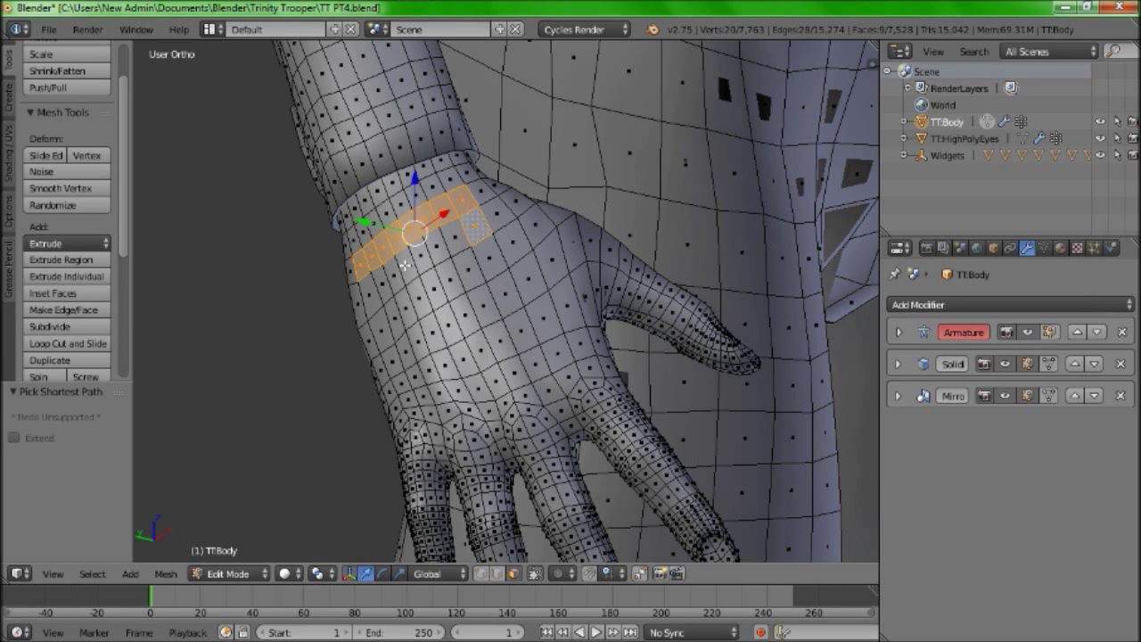
ctrl+right_click(374, 325)
ctrl+right_click(490, 261)
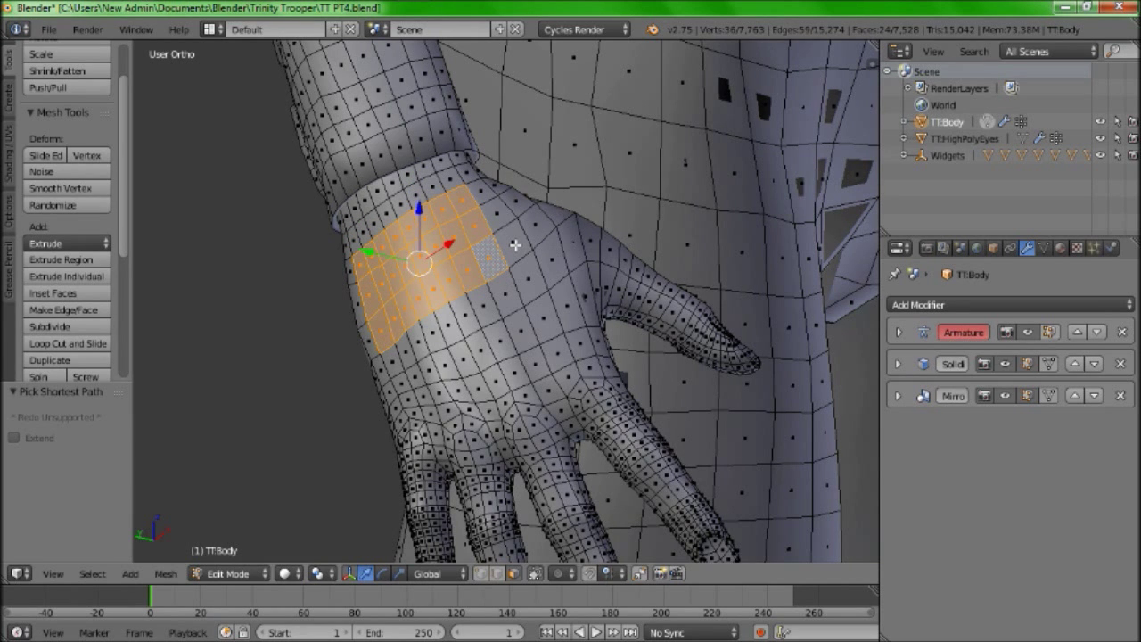
Duplicate the selected hand patch in place, extrude it outward by about 0.0165 as an armour plate, and clear the selection
key(shift+d)
right_click(515, 244)
mouse_move(557, 211)
middle_down()
mouse_move(509, 227)
mouse_move(566, 217)
middle_up()
shift+middle_drag(368, 242, 594, 226)
shift+middle_drag(497, 274, 652, 244)
key(e)
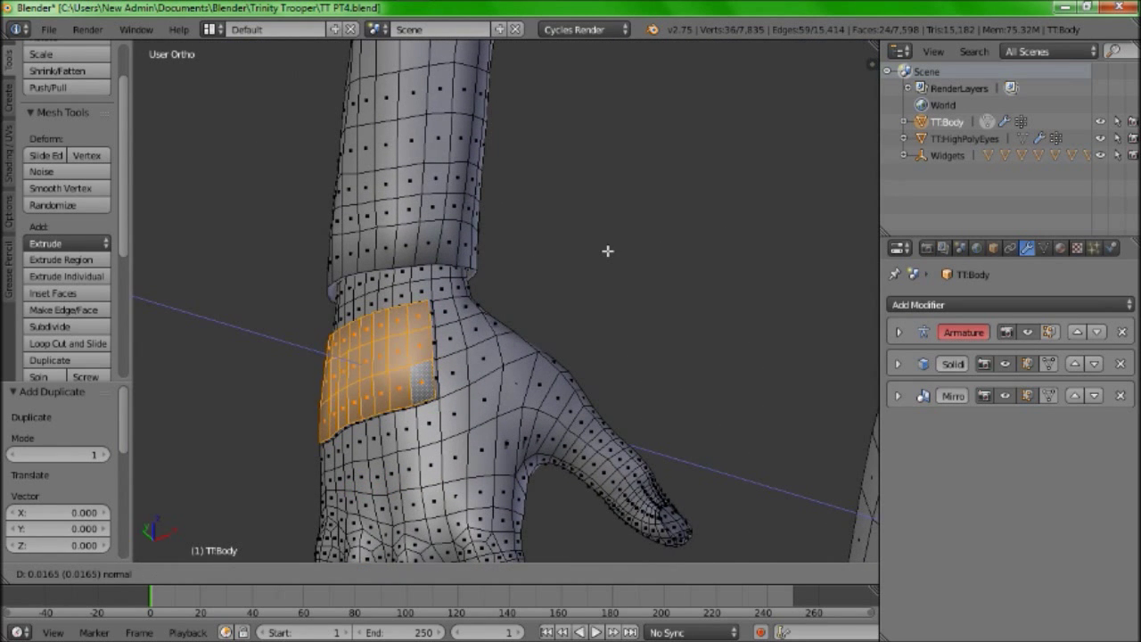
click(607, 251)
key(a)
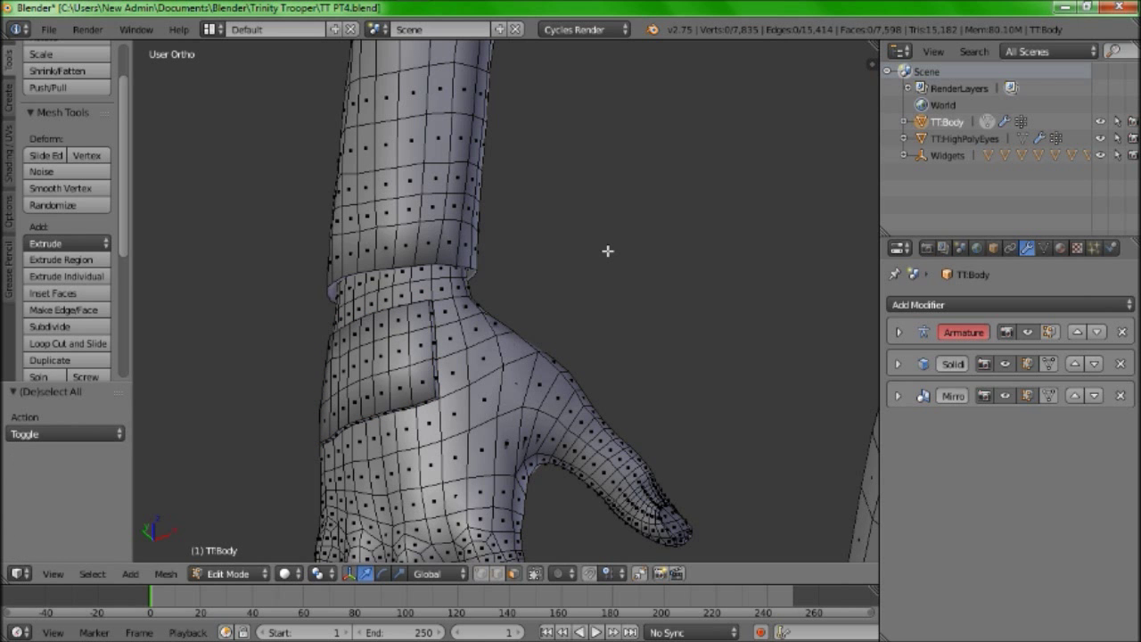
Inspect the new hand plate on the mesh side and on the mirrored hand
scroll(632, 198, down, 3)
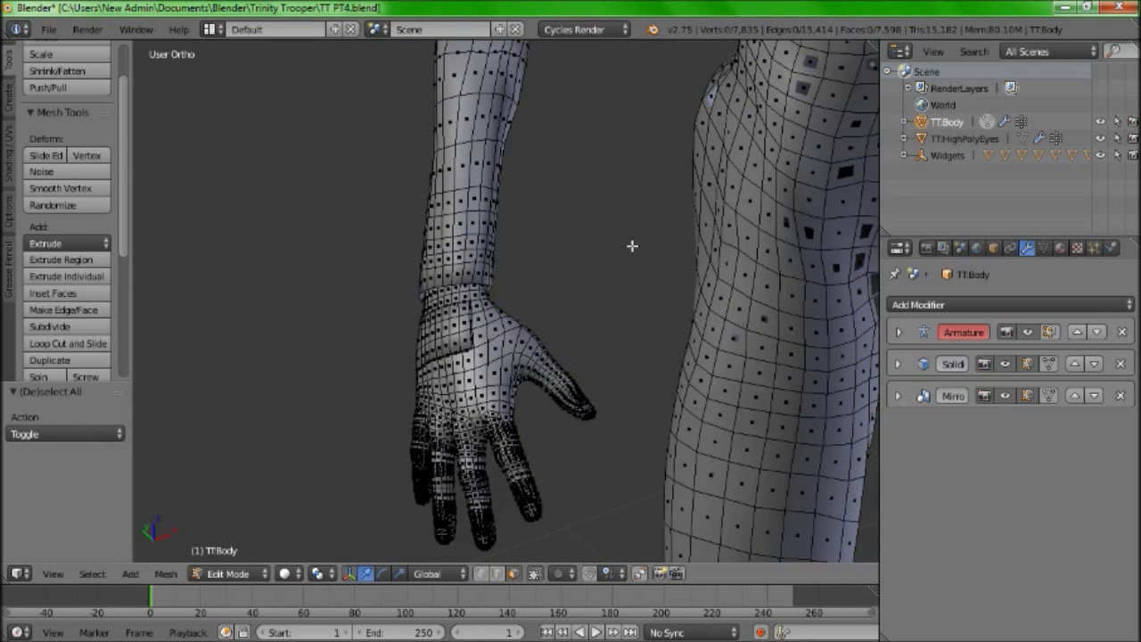
scroll(632, 245, up, 6)
middle_drag(565, 319, 517, 433)
middle_drag(777, 355, 692, 236)
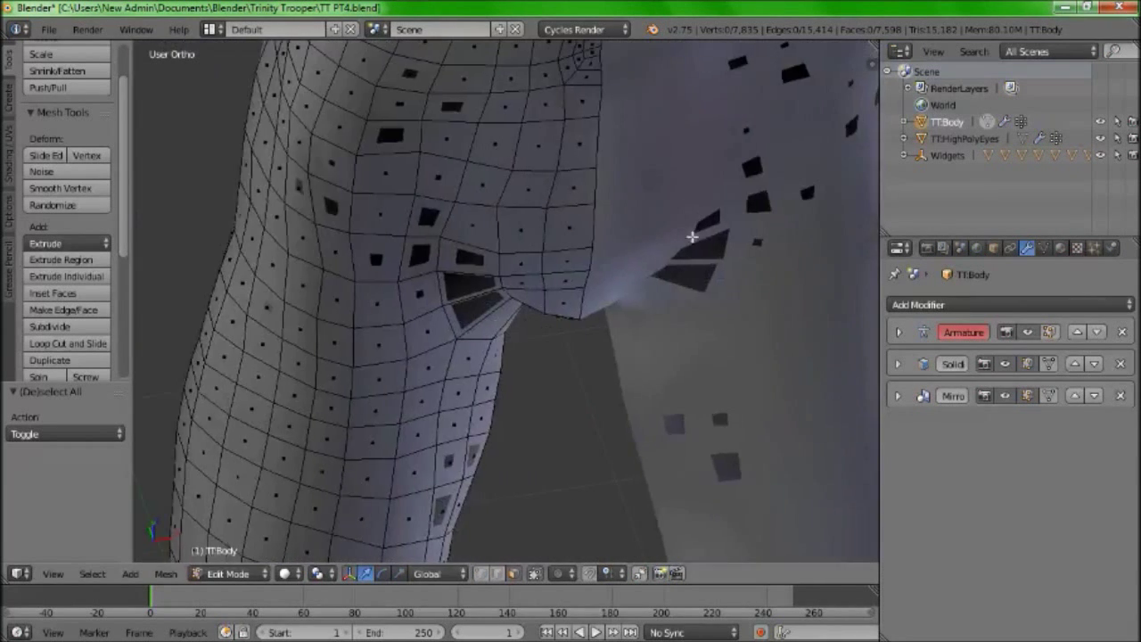
scroll(740, 232, down, 5)
middle_drag(782, 226, 294, 306)
scroll(294, 303, up, 4)
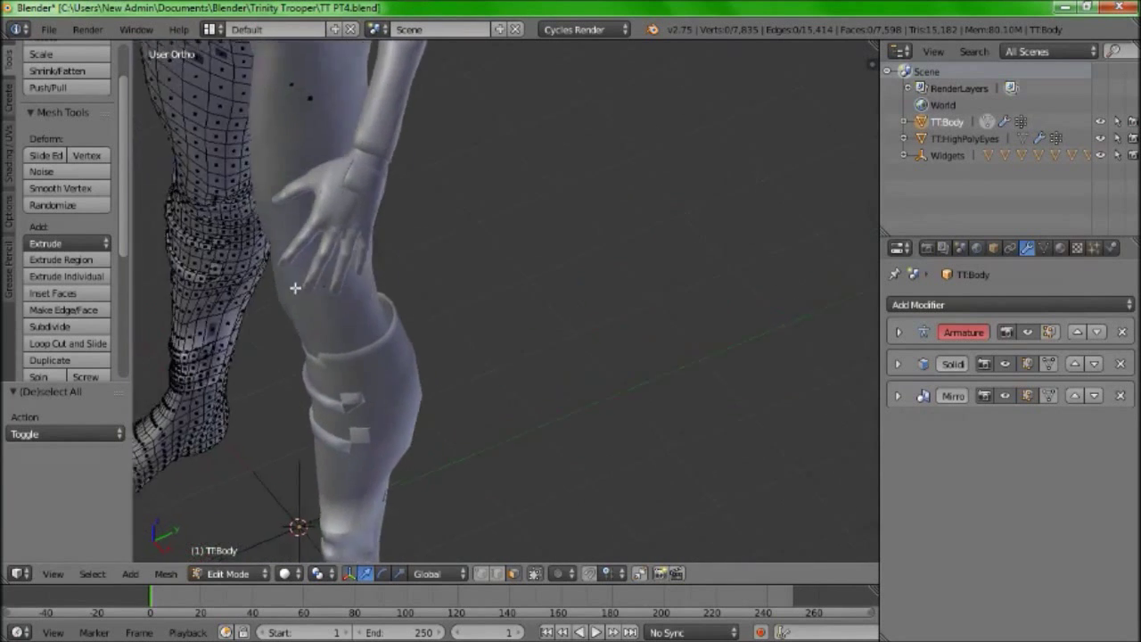
scroll(295, 287, up, 5)
shift+middle_drag(344, 193, 529, 296)
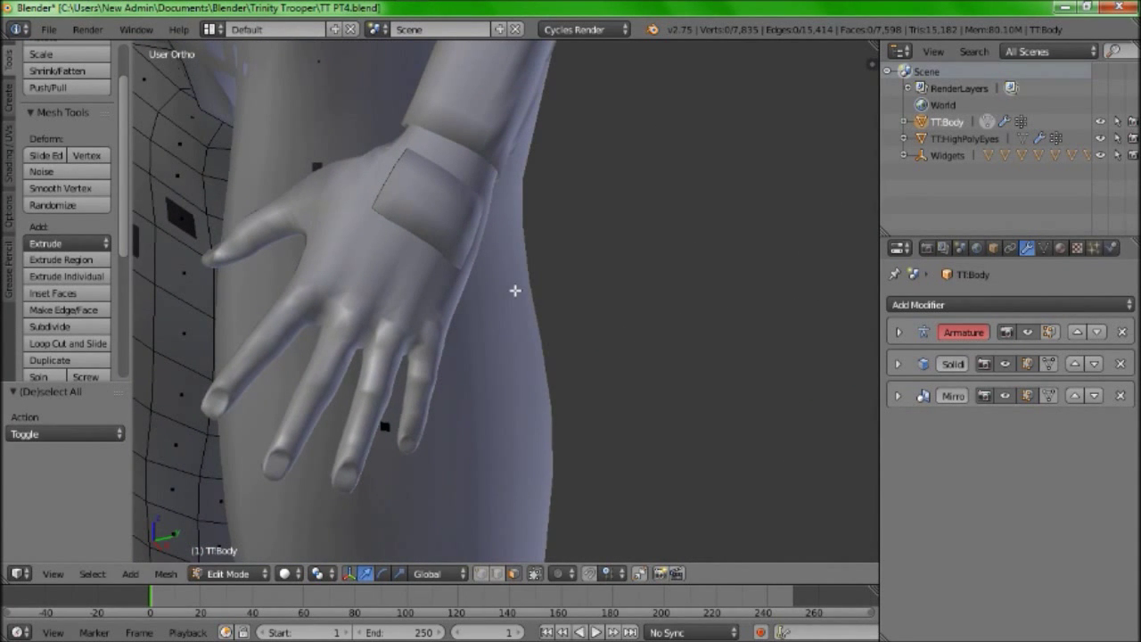
Examine the thighs, knees and calf armour from the front against the leg armour sketches in Windows Photo Viewer
key(KP_1)
scroll(295, 285, down, 2)
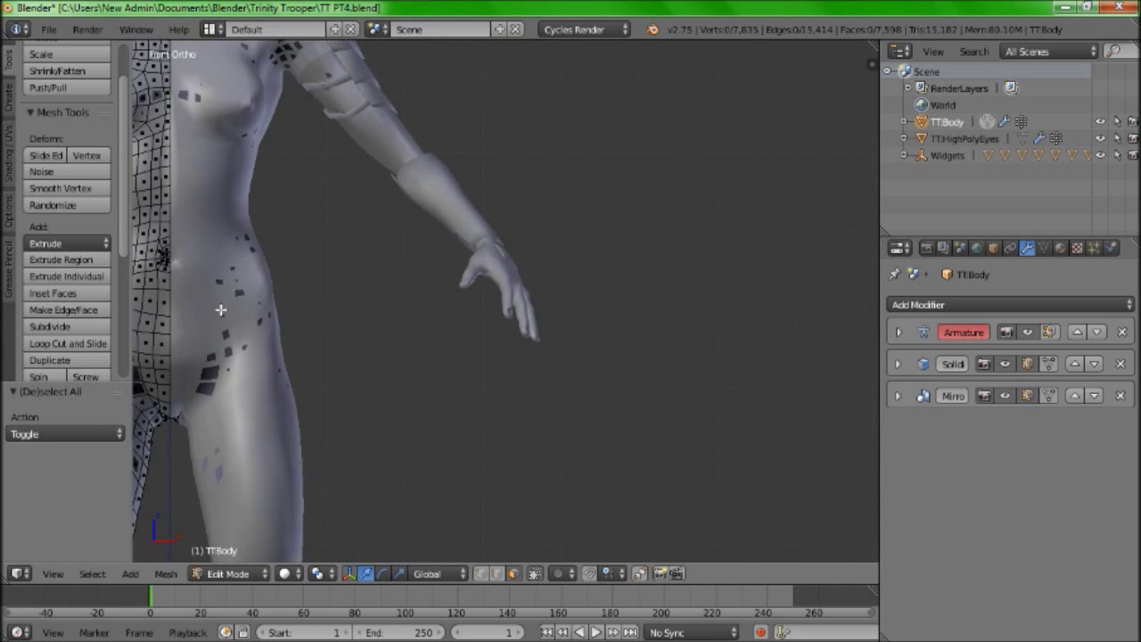
shift+middle_drag(221, 310, 538, 74)
shift+middle_drag(497, 358, 479, 181)
scroll(424, 247, up, 2)
shift+middle_drag(398, 259, 489, 282)
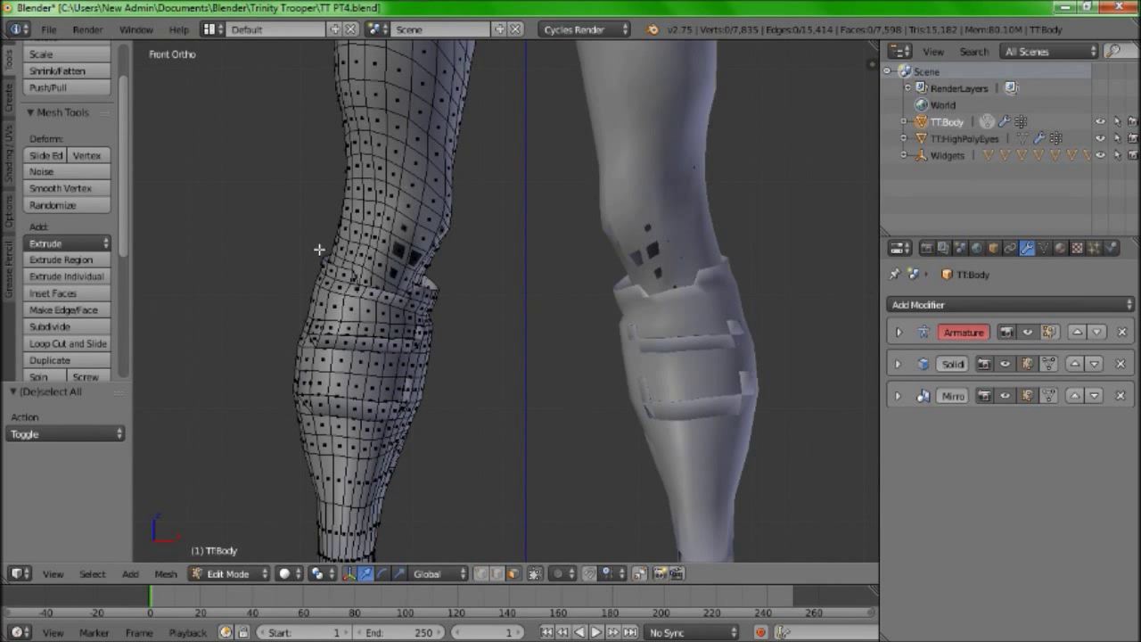
shift+middle_drag(505, 221, 420, 132)
shift+middle_drag(368, 165, 370, 443)
mouse_move(395, 221)
shift+middle_down()
mouse_move(416, 297)
mouse_move(398, 344)
shift+middle_up()
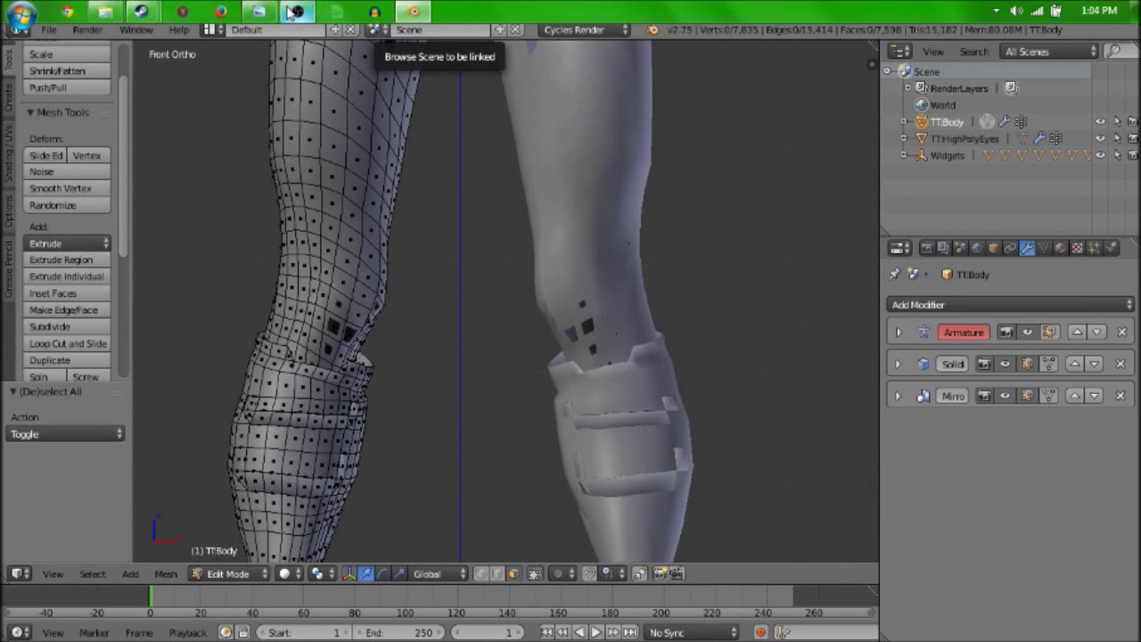
click(267, 12)
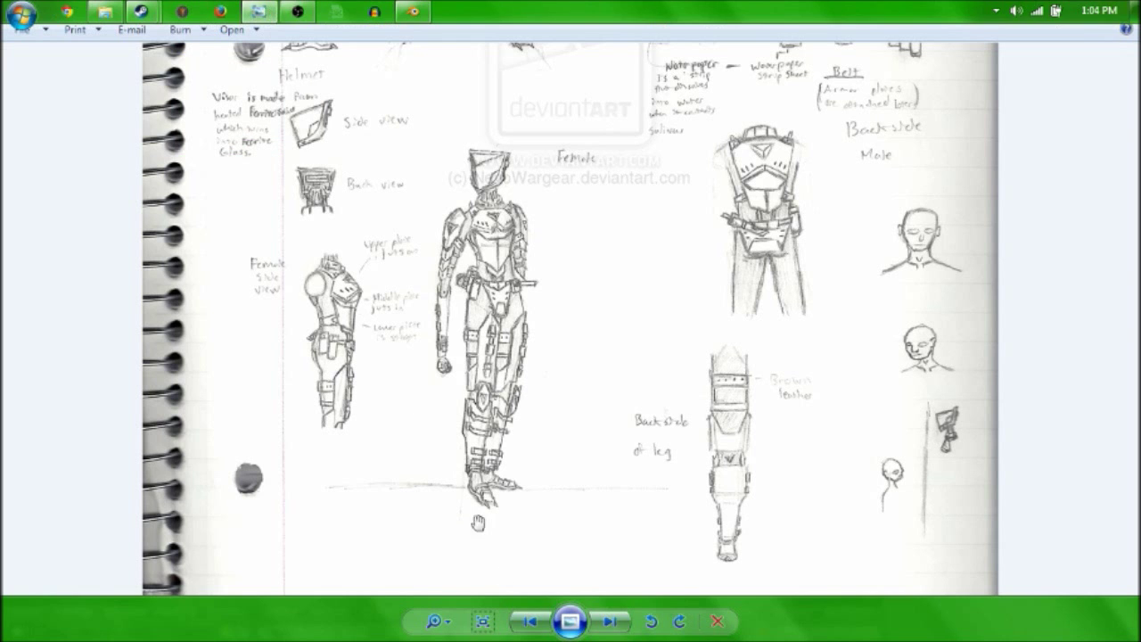
scroll(570, 429, up, 2)
drag(571, 429, 568, 610)
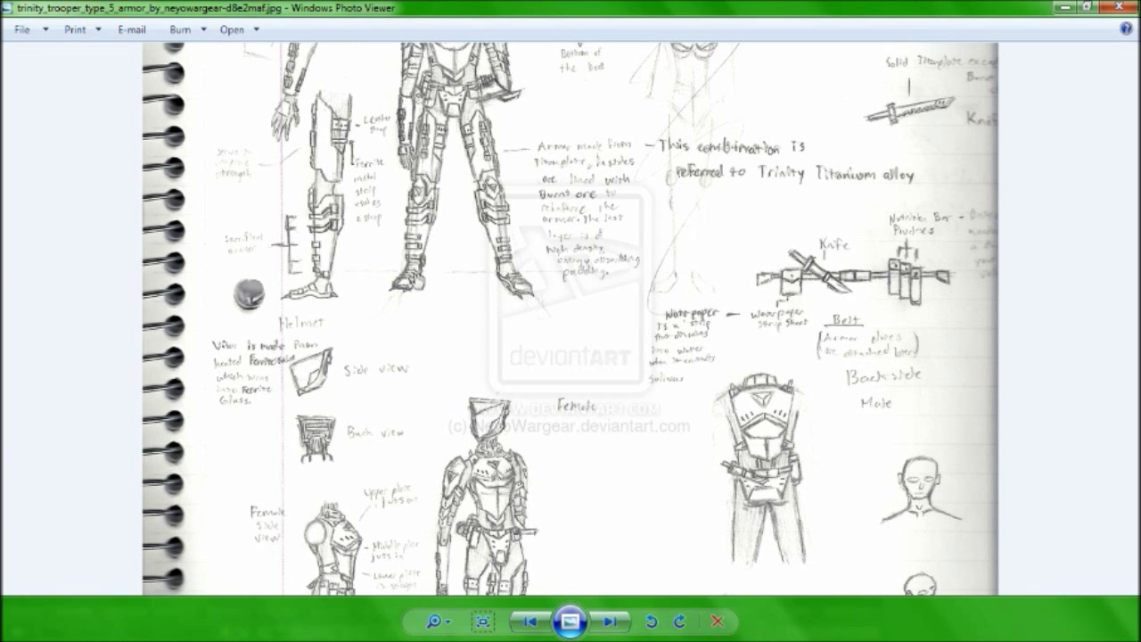
drag(426, 421, 426, 349)
drag(426, 287, 428, 148)
drag(475, 452, 475, 422)
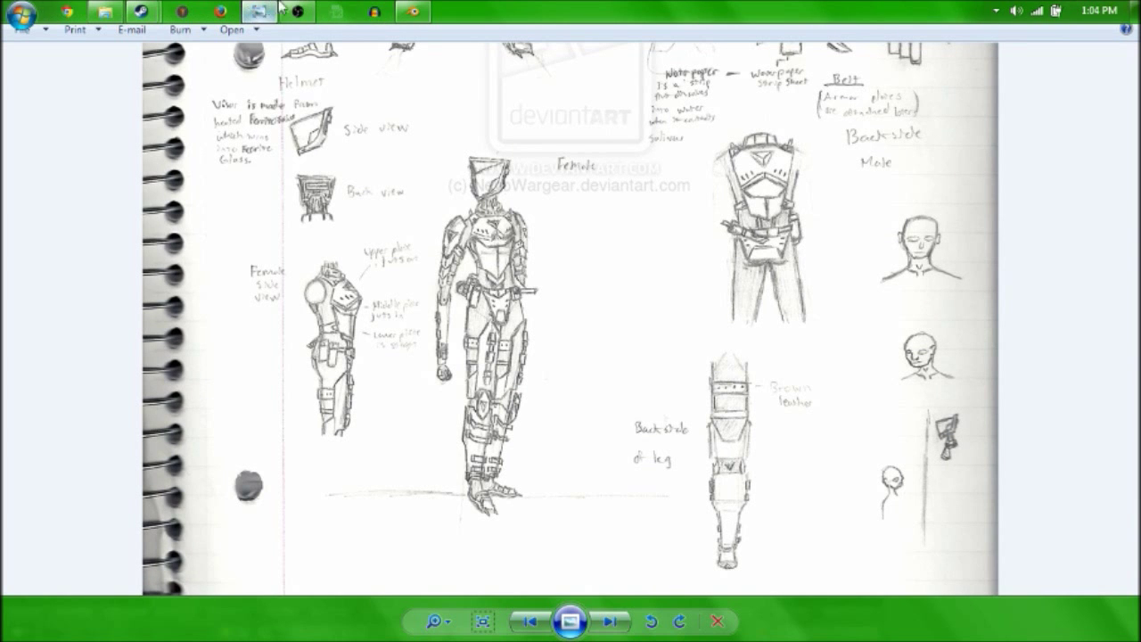
Switch back to Blender and try to select a face loop around the upper thigh, leaving nothing selected
click(414, 11)
shift+middle_drag(384, 199, 428, 389)
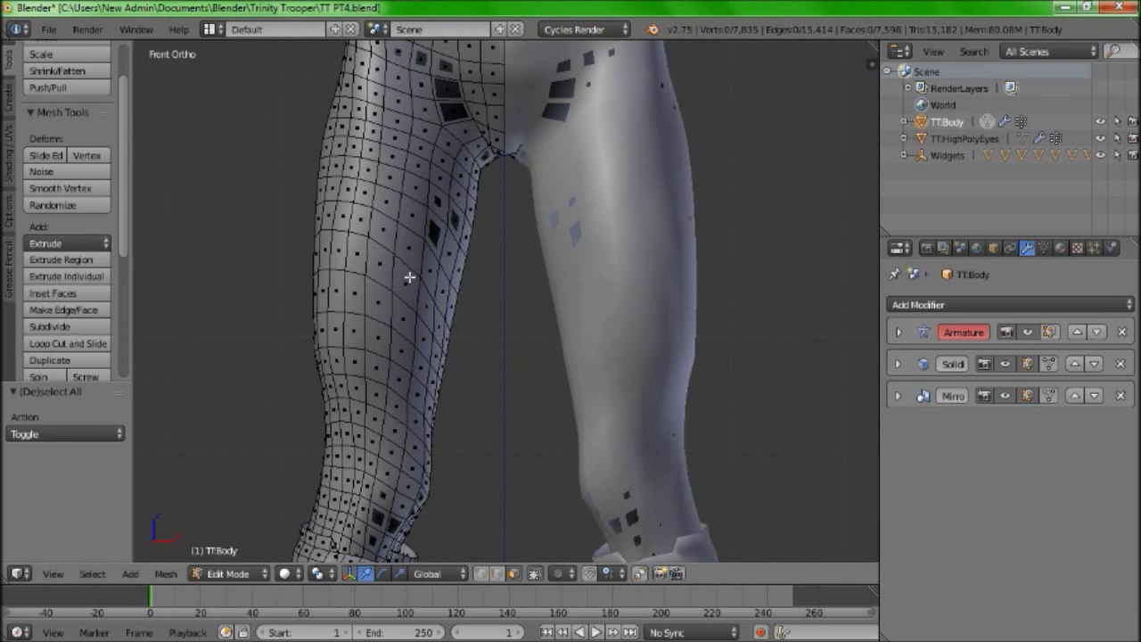
alt+right_click(395, 140)
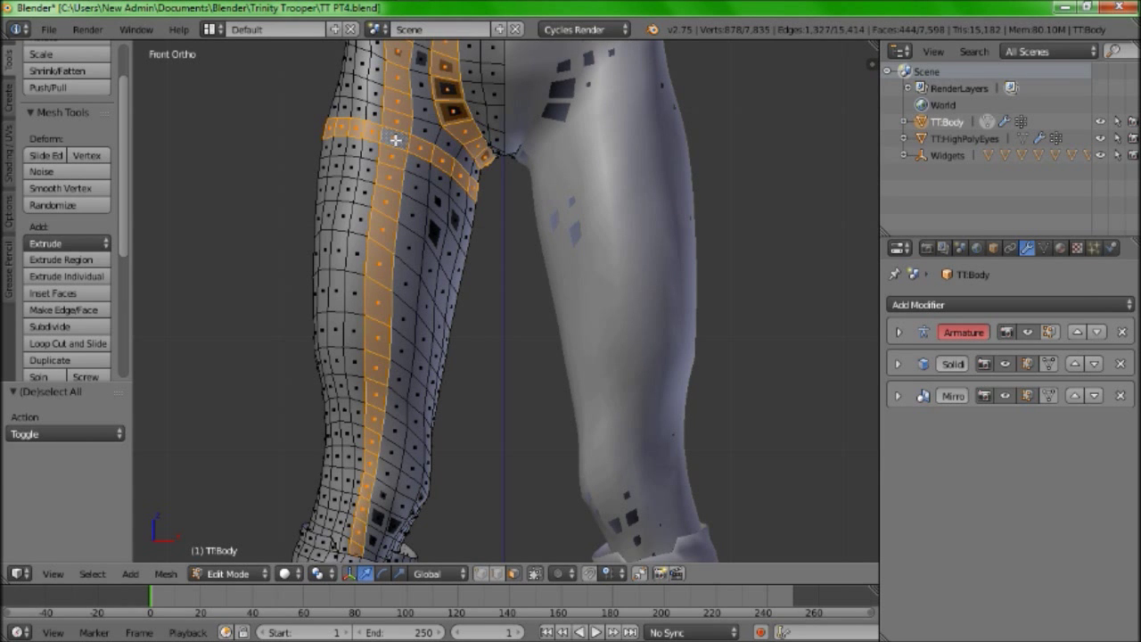
scroll(395, 141, down, 3)
shift+middle_drag(394, 141, 351, 261)
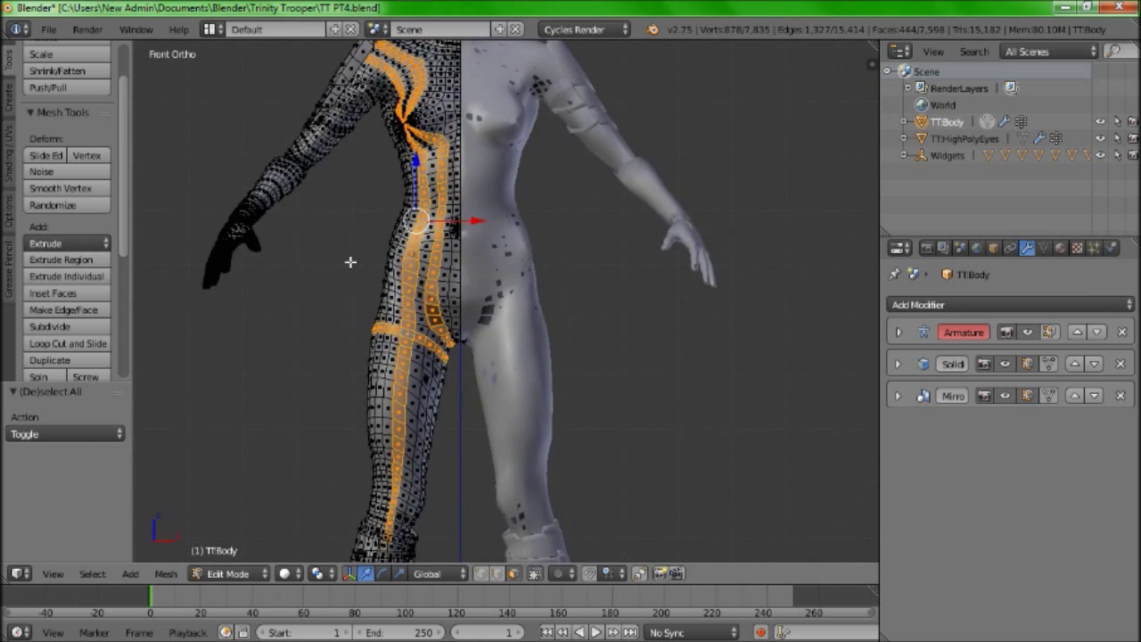
key(a)
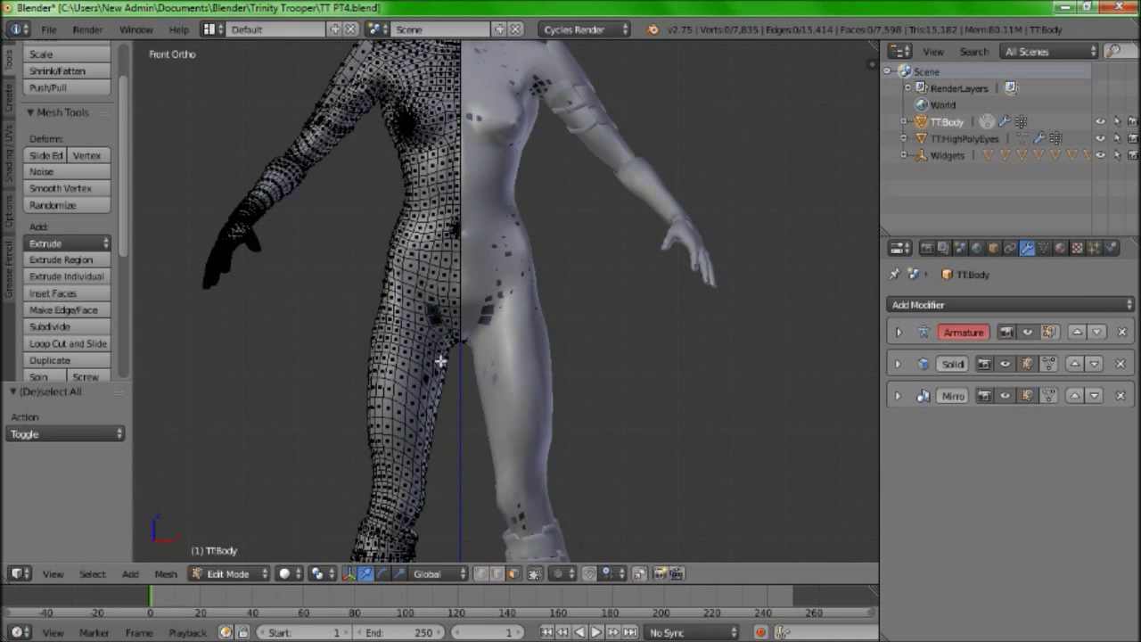
Select the horizontal ring of faces around the upper thigh without the crossing vertical loop
scroll(441, 360, up, 4)
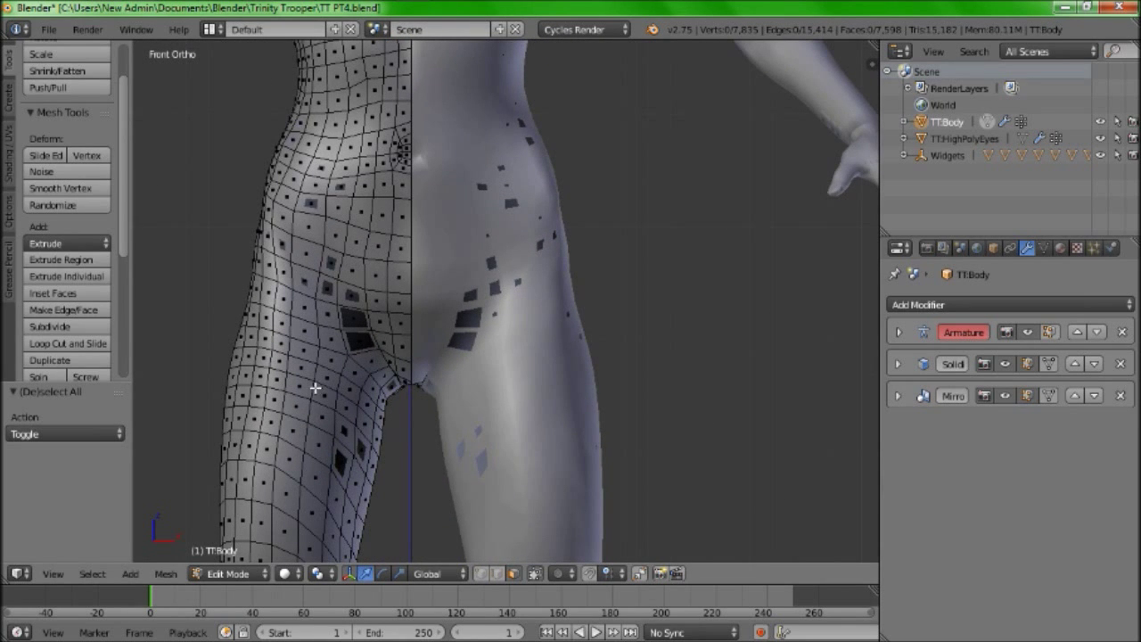
alt+right_click(307, 389)
alt+shift+right_click(279, 406)
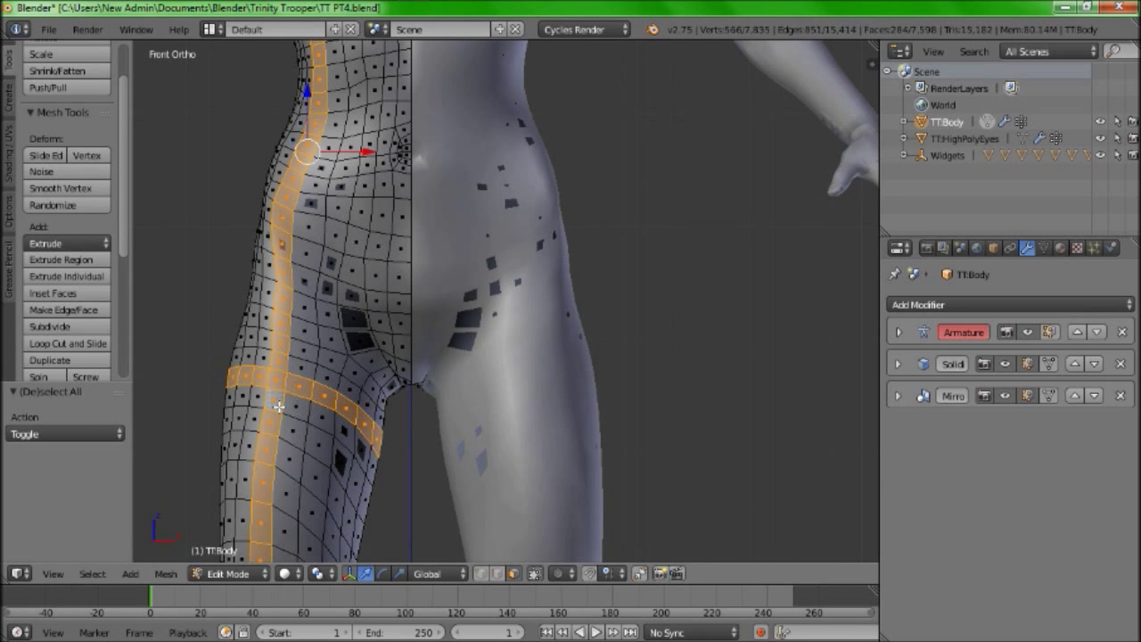
key(ctrl+z)
shift+right_click(280, 364)
shift+right_click(279, 364)
shift+right_click(279, 364)
shift+right_click(279, 363)
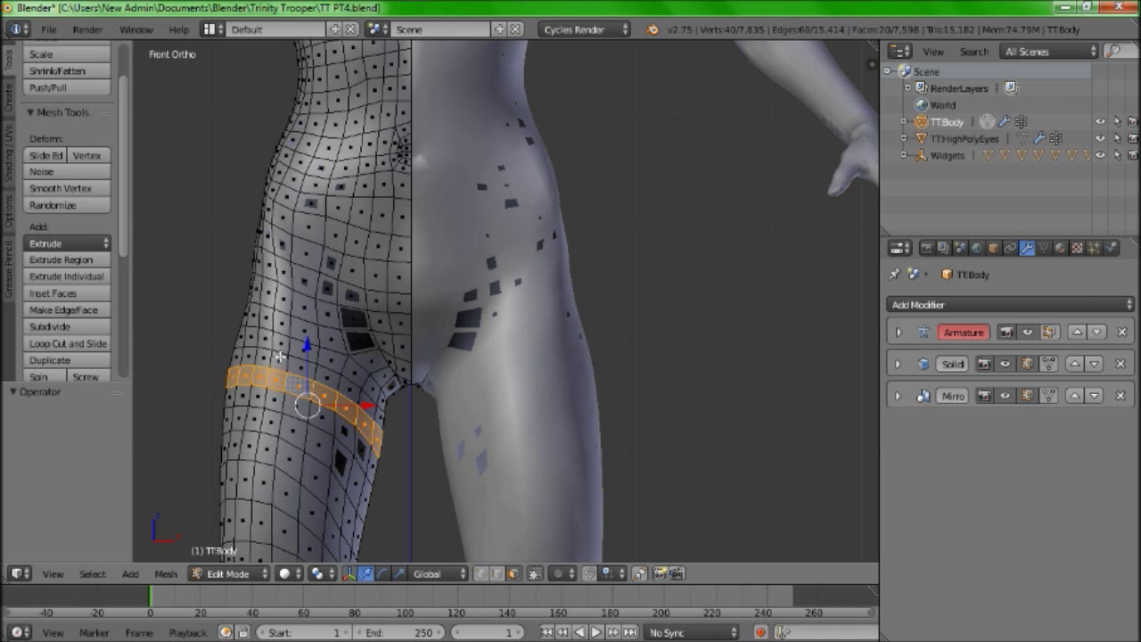
alt+shift+right_click(281, 359)
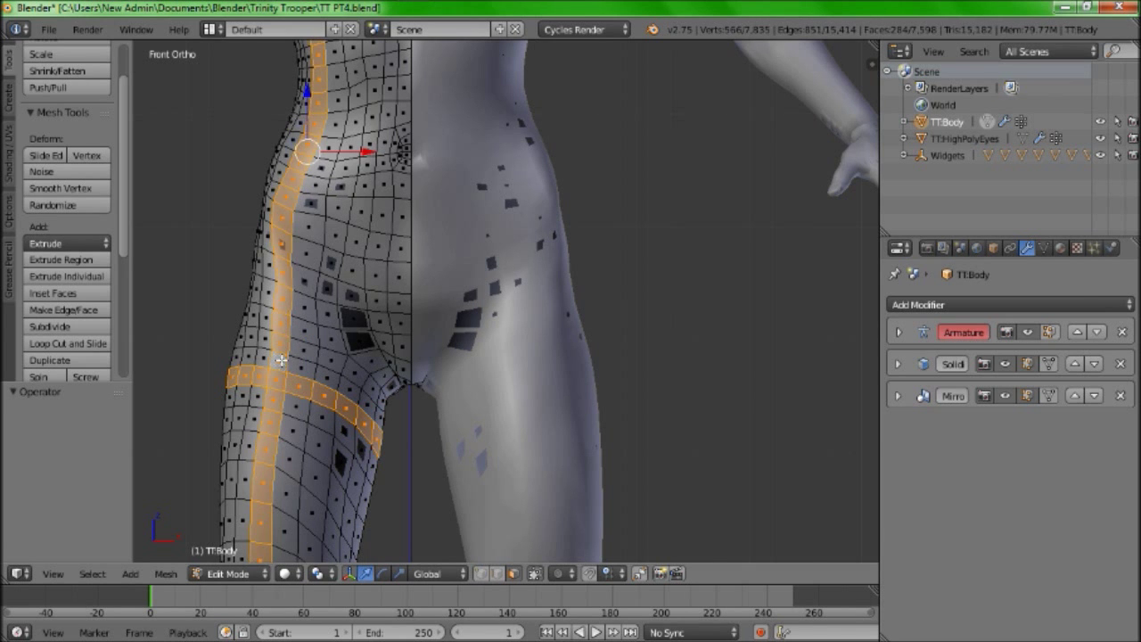
scroll(281, 359, up, 4)
shift+middle_drag(254, 429, 342, 225)
alt+shift+right_click(341, 225)
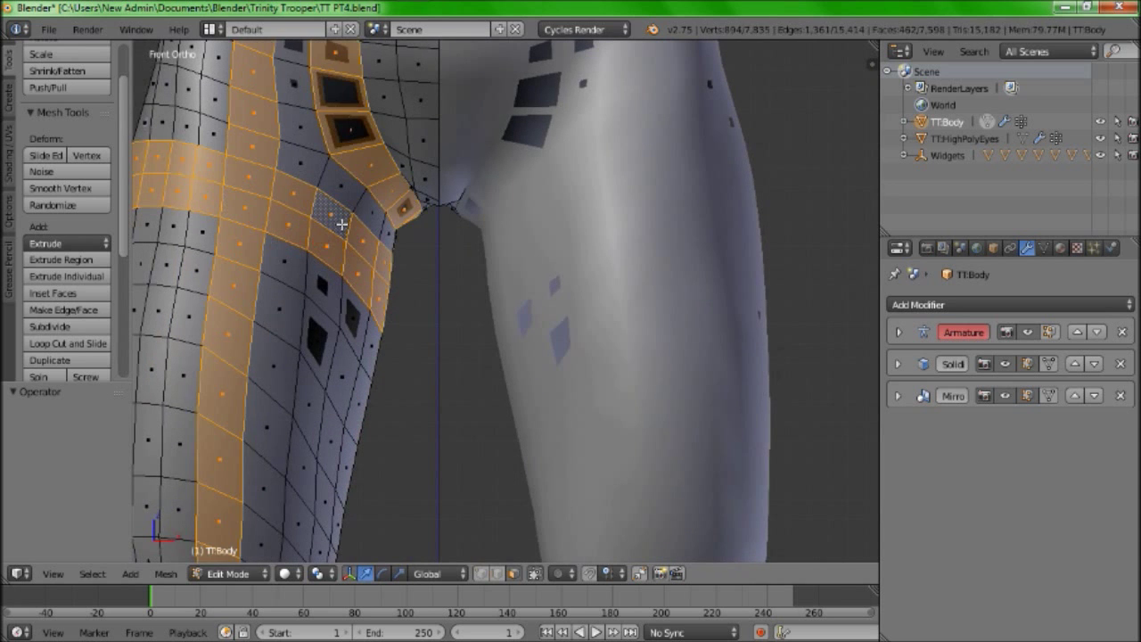
alt+right_click(344, 223)
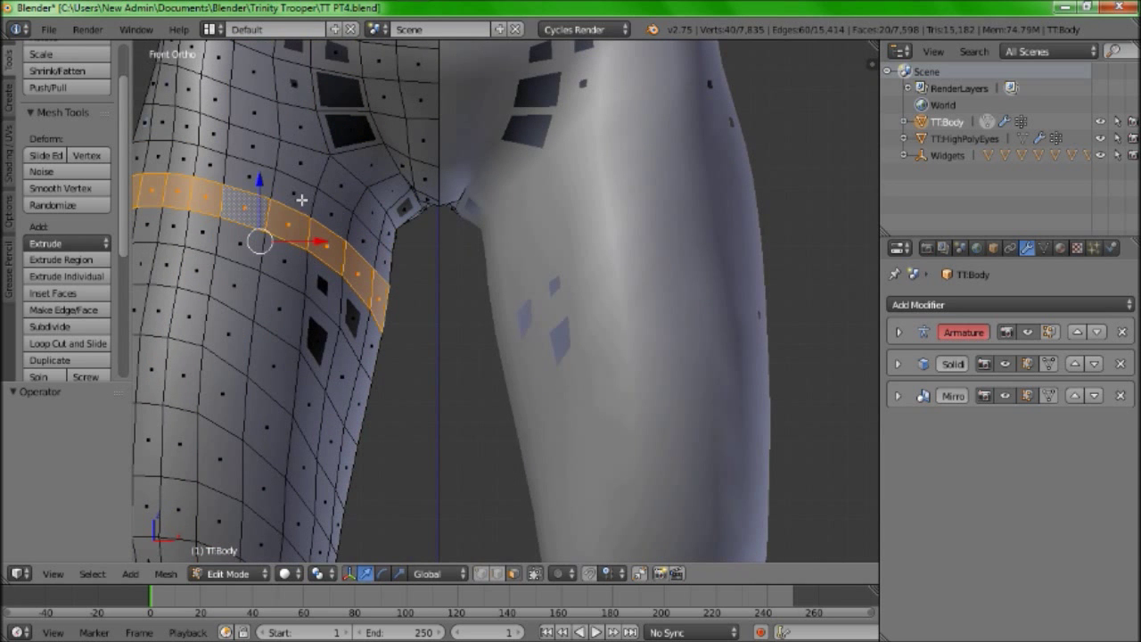
shift+right_click(301, 199)
alt+shift+right_click(301, 199)
shift+right_click(244, 178)
key(ctrl+z)
key(ctrl+z)
key(ctrl+z)
key(ctrl+z)
Grow the ring selection by one row upward and several rows downward to cover most of the thigh
alt+right_click(201, 167)
shift+middle_drag(241, 182, 260, 181)
key(ctrl+KP_Add)
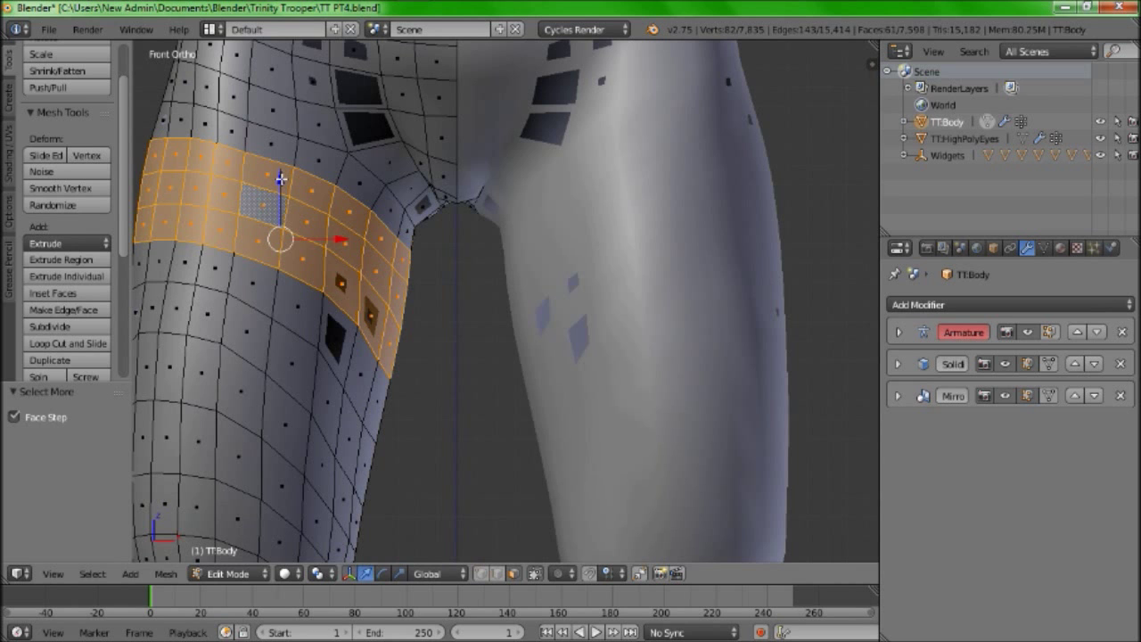
shift+middle_drag(261, 235, 375, 234)
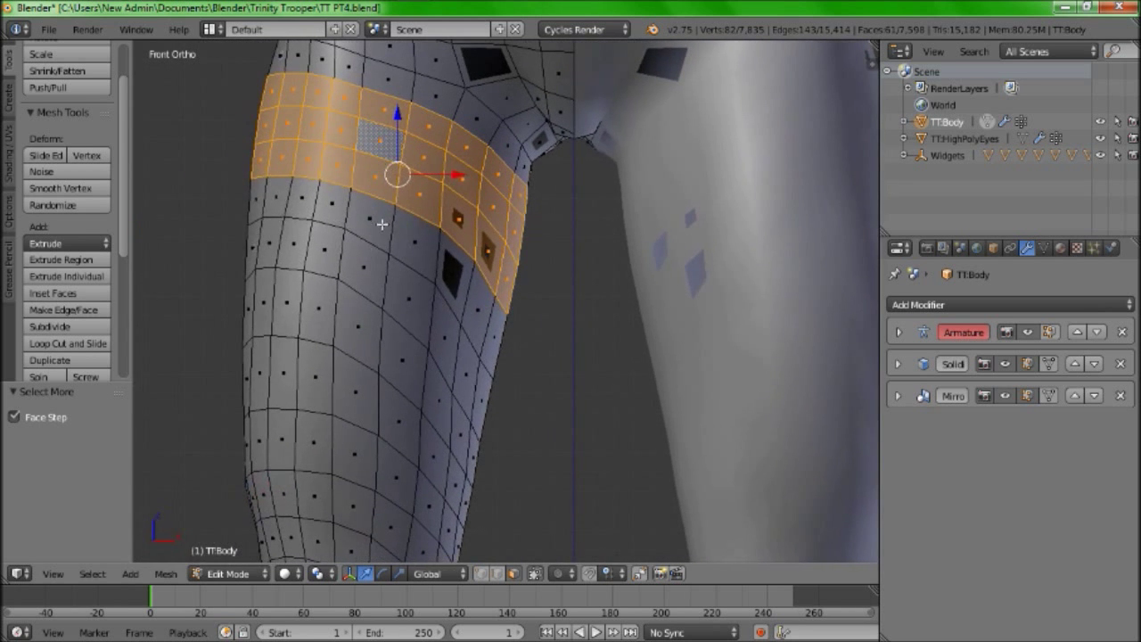
key(ctrl+KP_Add)
key(ctrl+KP_Add)
key(ctrl+KP_Add)
key(ctrl+KP_Add)
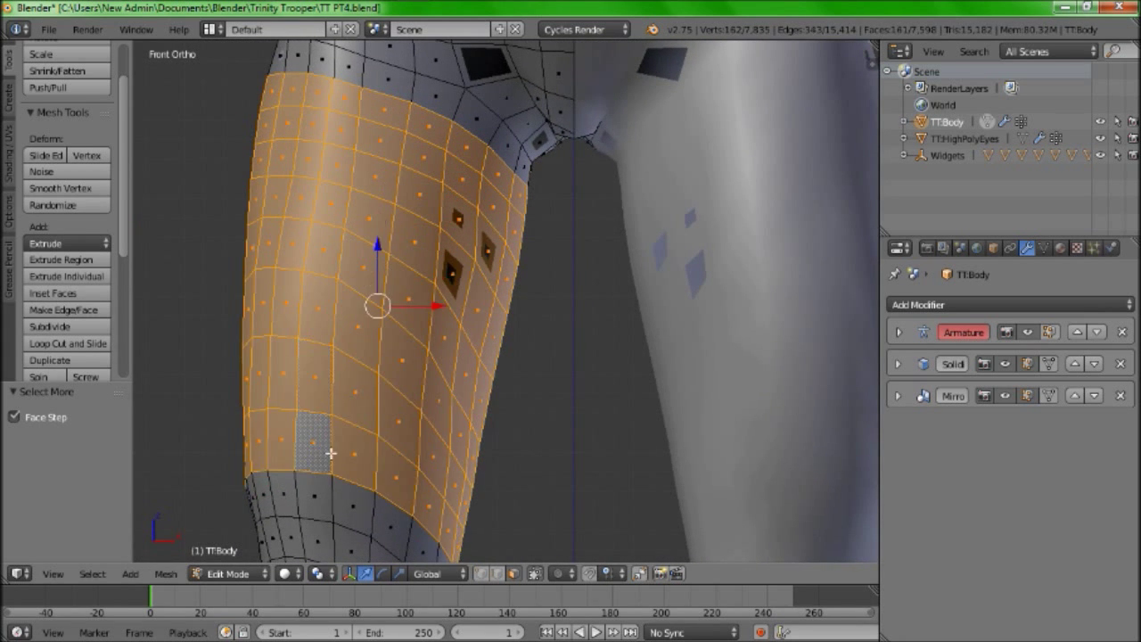
Extend the thigh selection ring by ring down to just above the knee, undoing any vertical loops picked by mistake
scroll(328, 460, down, 2)
shift+middle_drag(331, 464, 290, 159)
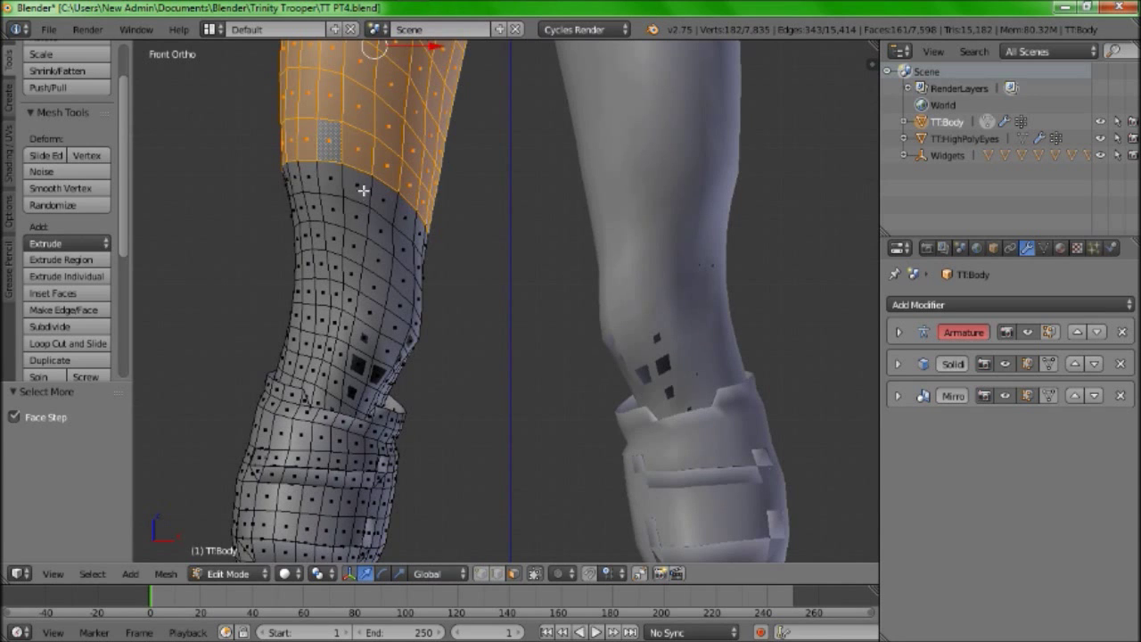
key(ctrl+KP_Add)
alt+shift+right_click(353, 237)
key(ctrl+z)
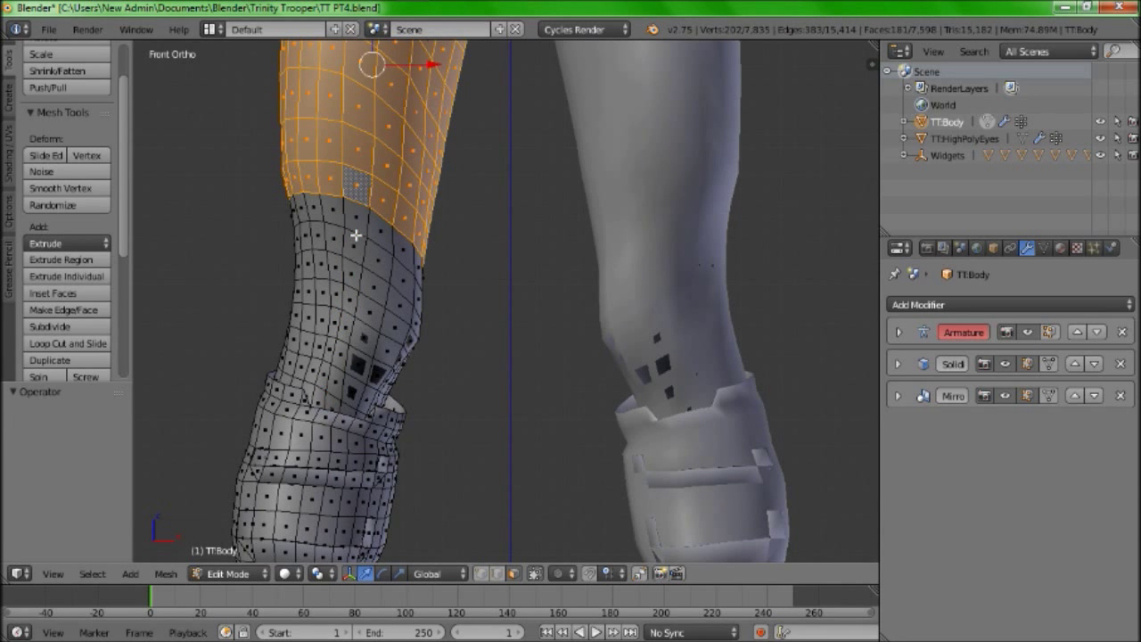
alt+shift+right_click(345, 222)
key(ctrl+z)
alt+shift+right_click(328, 211)
alt+shift+right_click(354, 253)
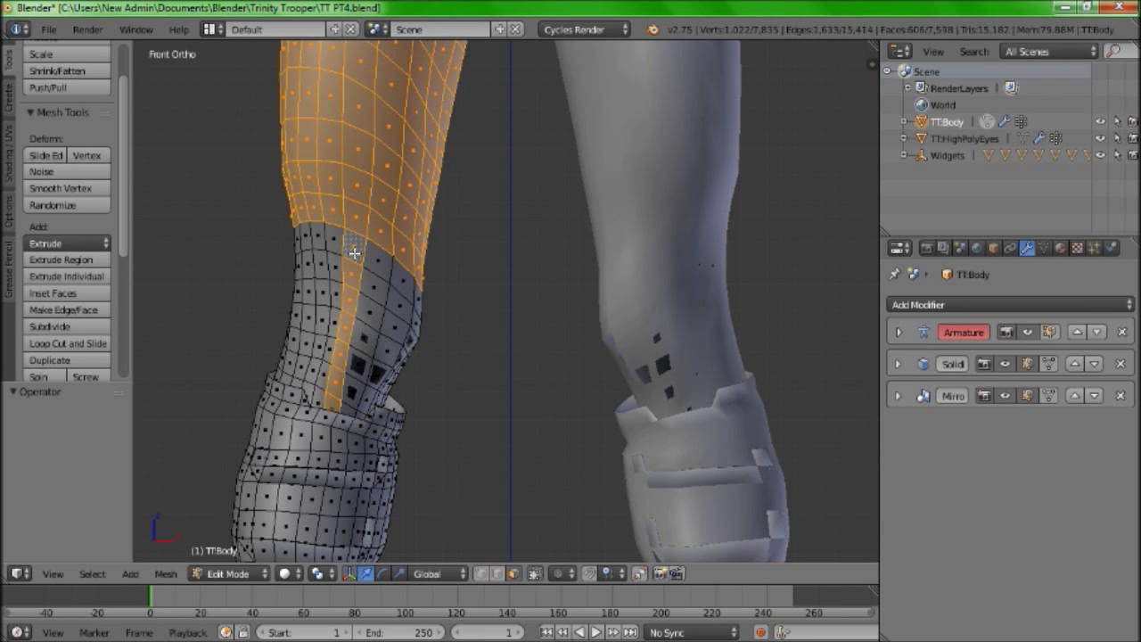
key(ctrl+z)
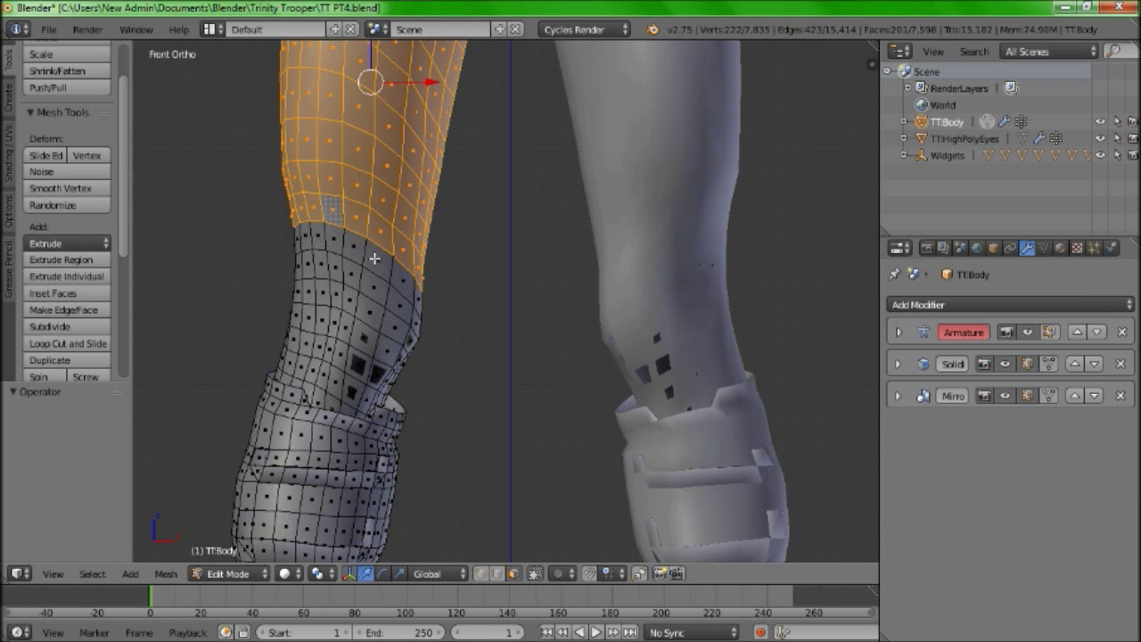
alt+shift+right_click(367, 257)
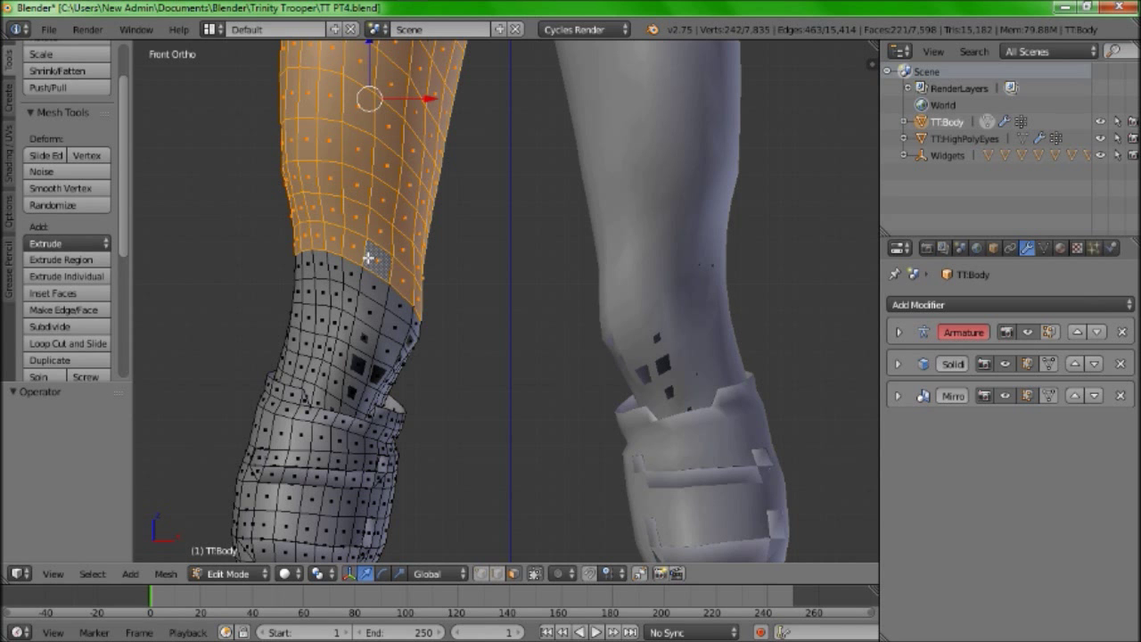
Compare the thigh selection with the leg armour sketches in Windows Photo Viewer and return to Blender
shift+middle_drag(429, 227, 401, 448)
mouse_move(262, 12)
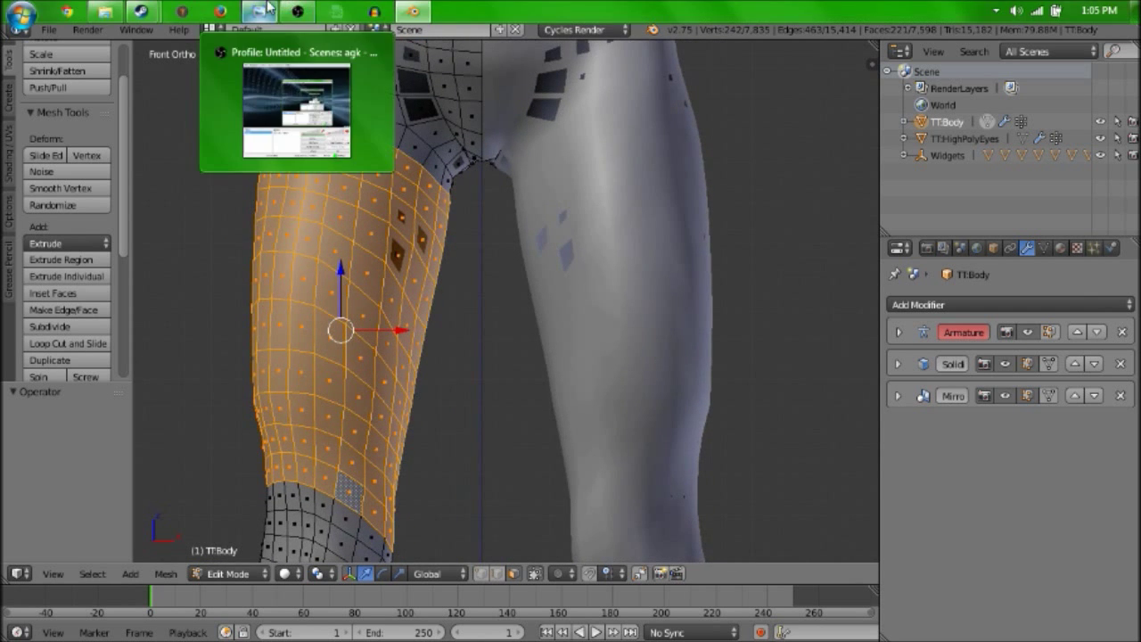
click(365, 161)
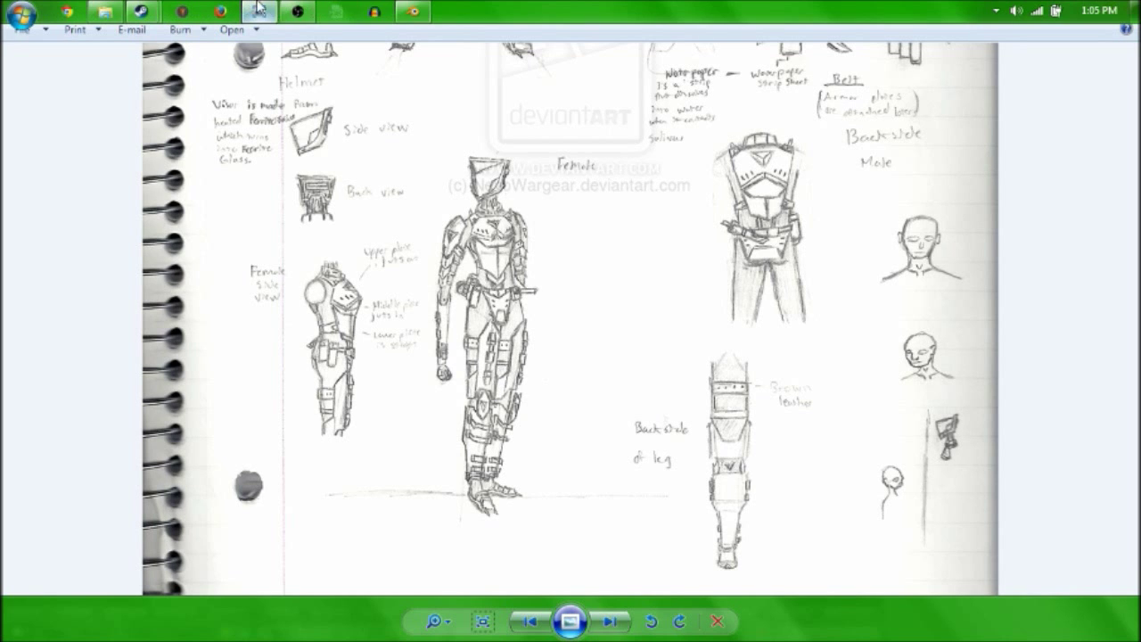
mouse_move(423, 7)
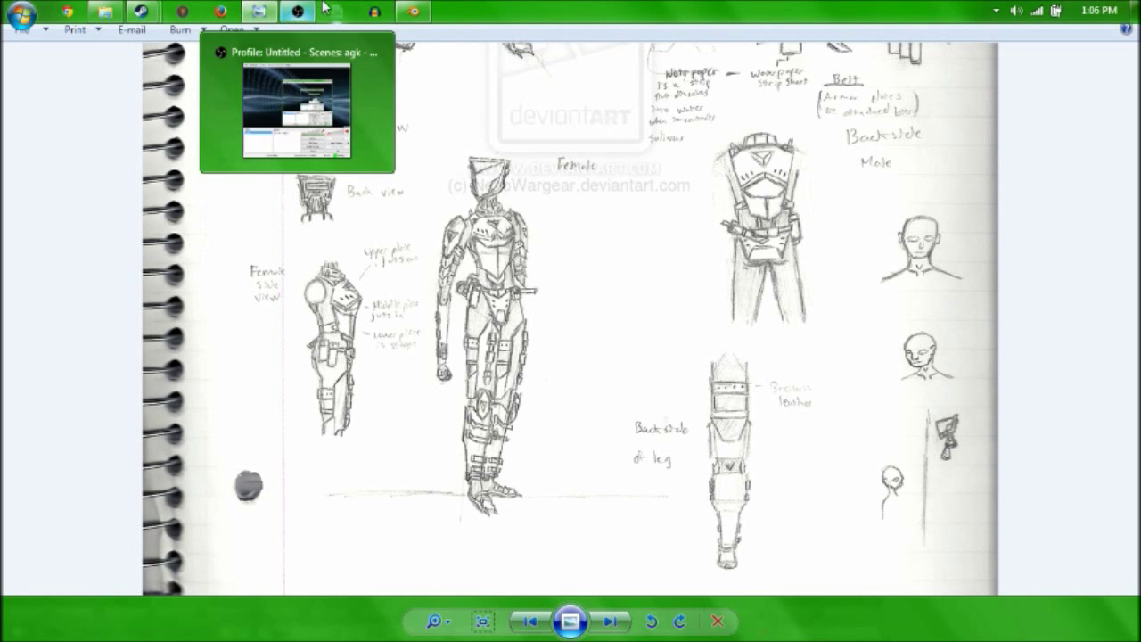
click(413, 10)
Try to duplicate the thigh faces in place and scale the copy up uniformly, and undo the duplicate
shift+middle_drag(375, 346, 397, 130)
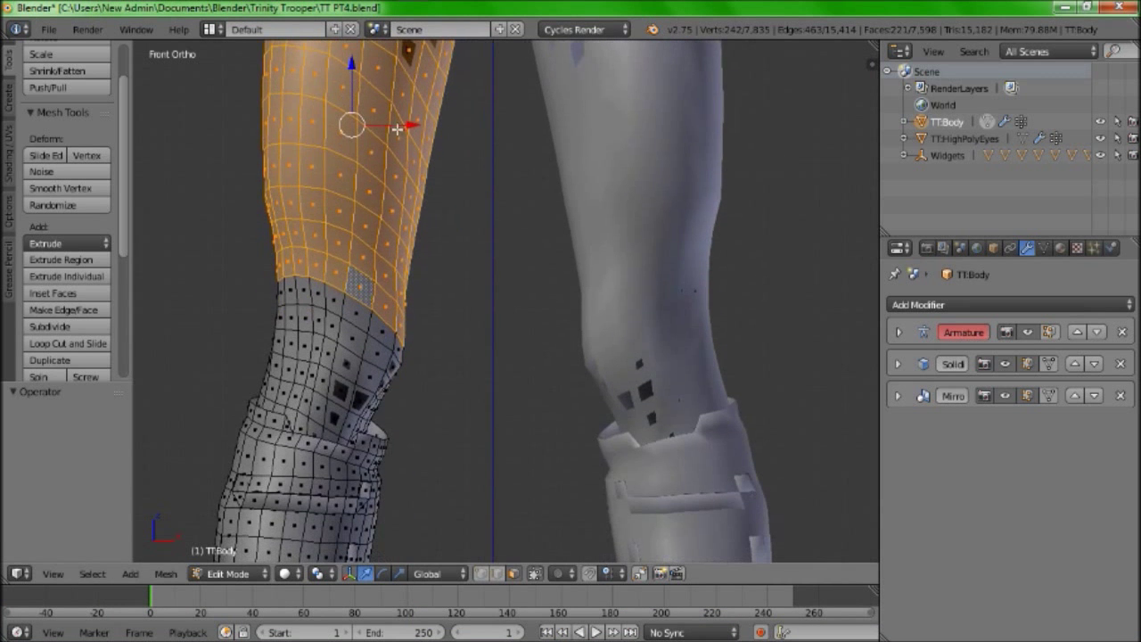
key(shift+d)
right_click(376, 254)
shift+middle_drag(417, 220, 373, 349)
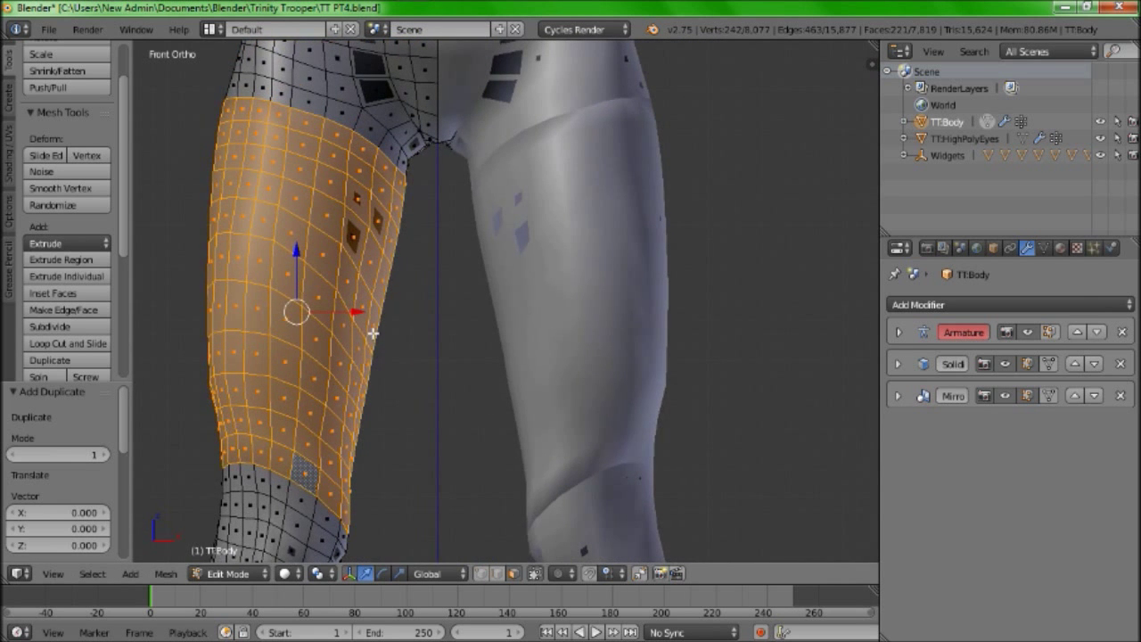
key(s)
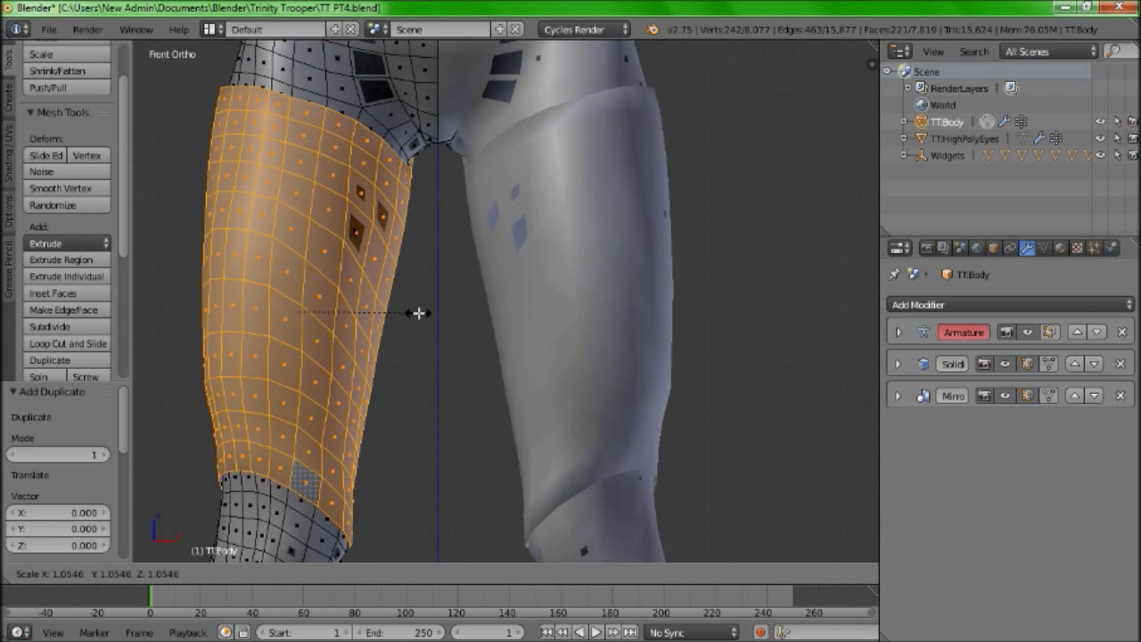
click(423, 312)
mouse_move(422, 313)
middle_down()
mouse_move(491, 250)
mouse_move(399, 260)
mouse_move(158, 244)
mouse_move(865, 240)
mouse_move(667, 234)
mouse_move(547, 246)
middle_up()
key(ctrl+z)
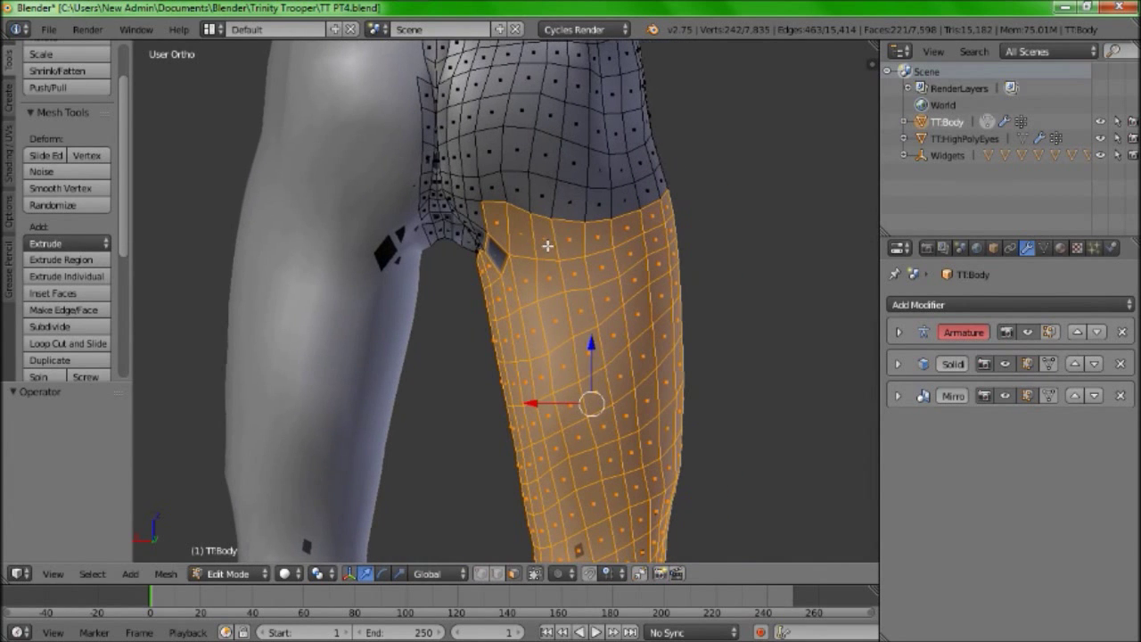
Deselect eight faces of the selection's top row, working across the back of the thigh and around its side
shift+right_click(501, 214)
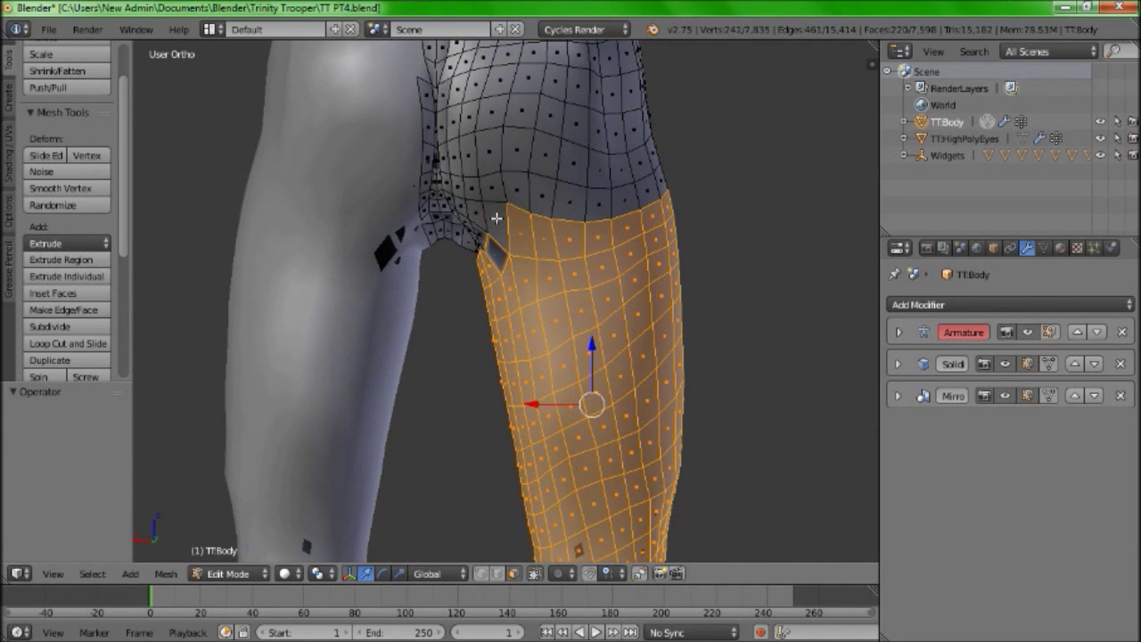
shift+right_click(519, 226)
shift+right_click(551, 231)
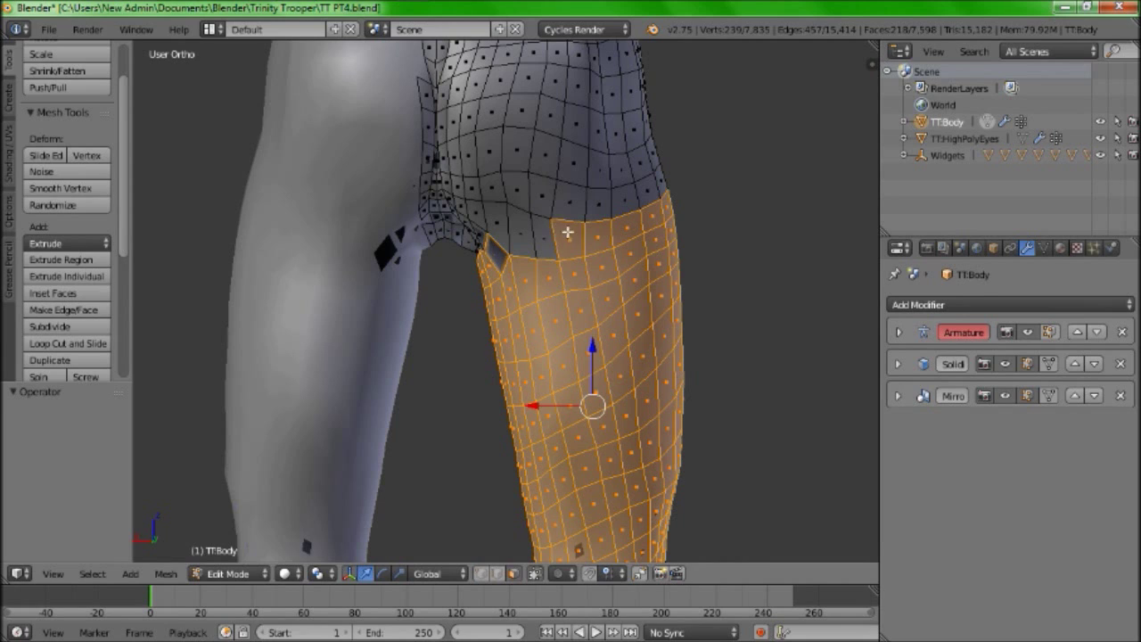
shift+right_click(574, 234)
shift+right_click(599, 234)
shift+right_click(626, 233)
middle_drag(631, 230, 313, 293)
shift+right_click(411, 286)
shift+right_click(445, 279)
Check the leg sketches in Windows Photo Viewer and deselect four more top-row faces on the inner thigh in Blender
mouse_move(373, 9)
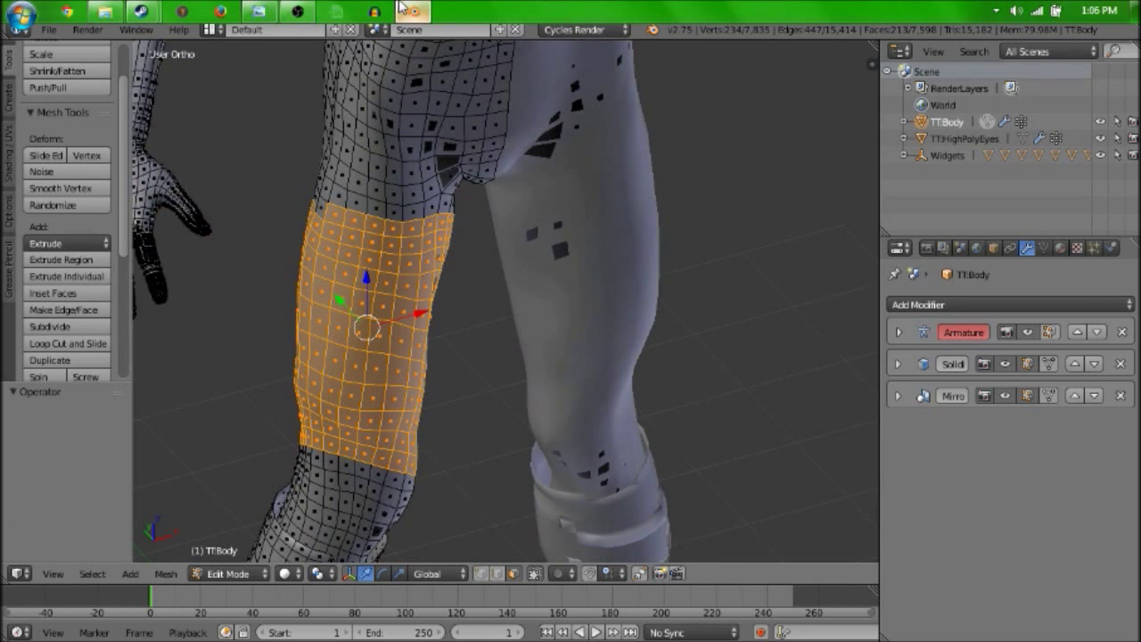
click(259, 11)
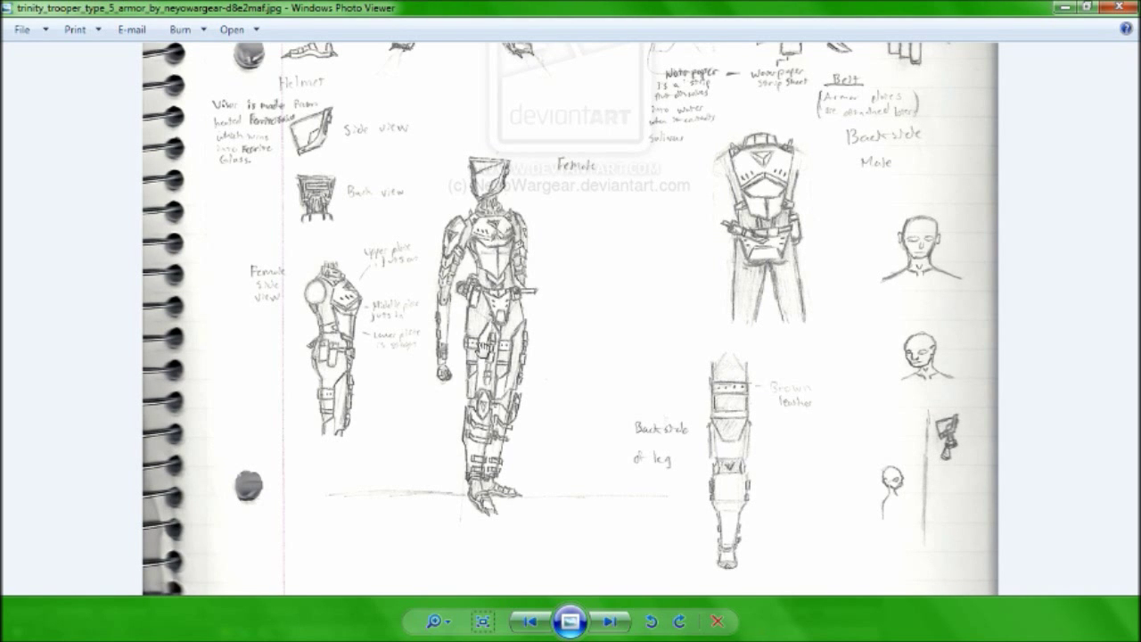
mouse_move(350, 6)
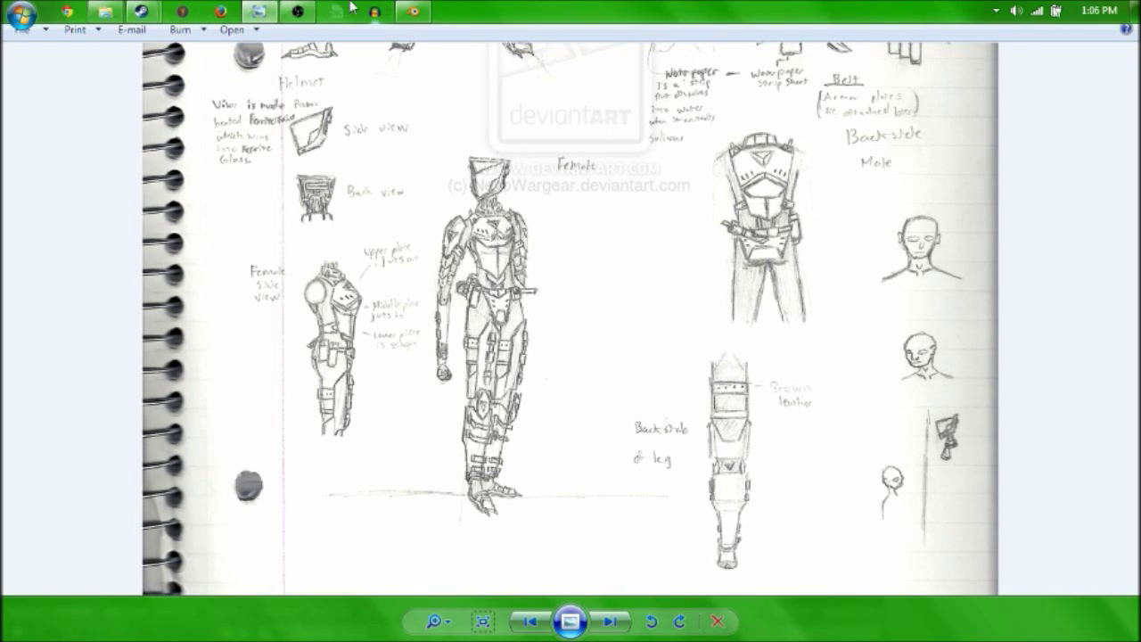
click(412, 11)
middle_drag(503, 283, 864, 240)
shift+right_click(644, 262)
shift+right_click(634, 276)
shift+right_click(617, 277)
shift+right_click(590, 280)
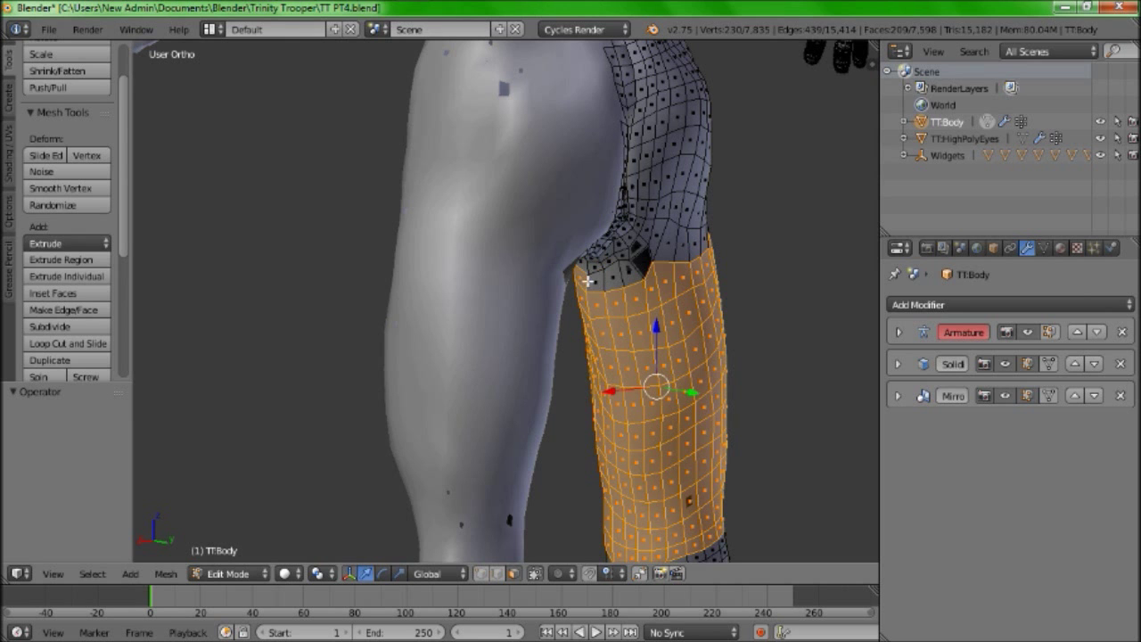
Duplicate the trimmed thigh selection in place
middle_drag(606, 282, 219, 263)
key(shift+d)
key(Escape)
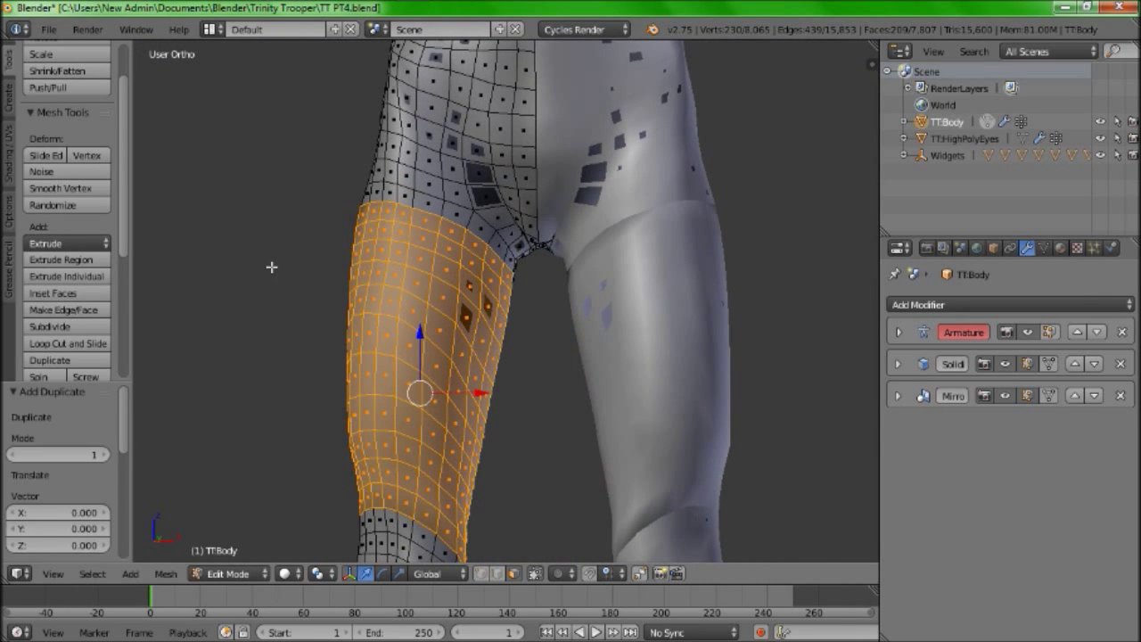
key(e)
key(Escape)
key(ctrl+z)
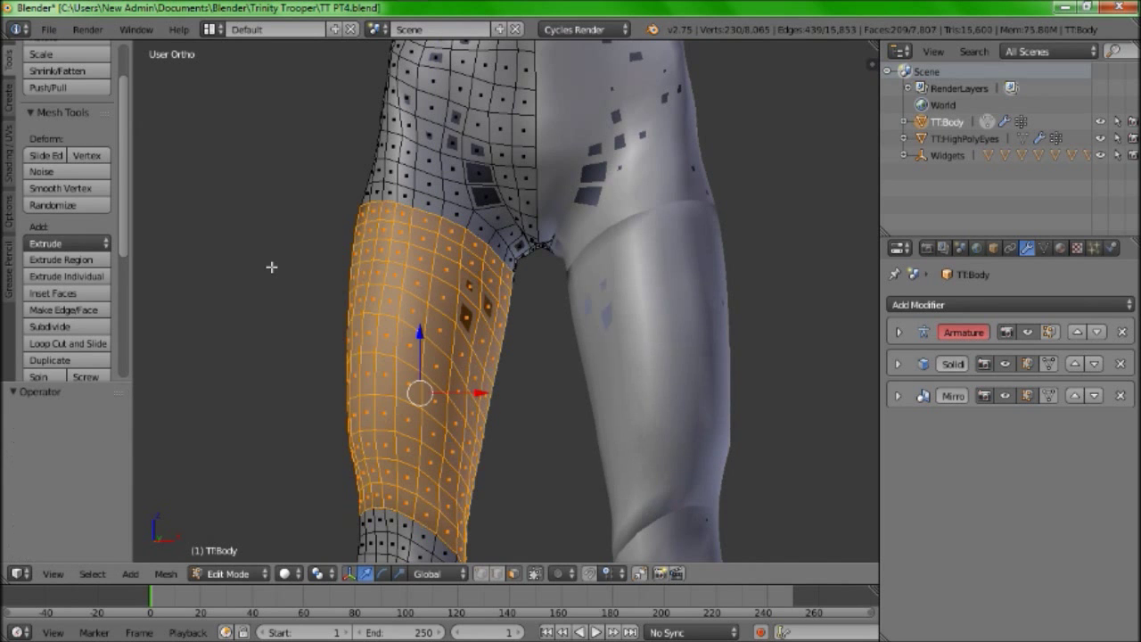
Scale the duplicated thigh faces uniformly by 1.072 so they stand off the leg as an armour plate
key(s)
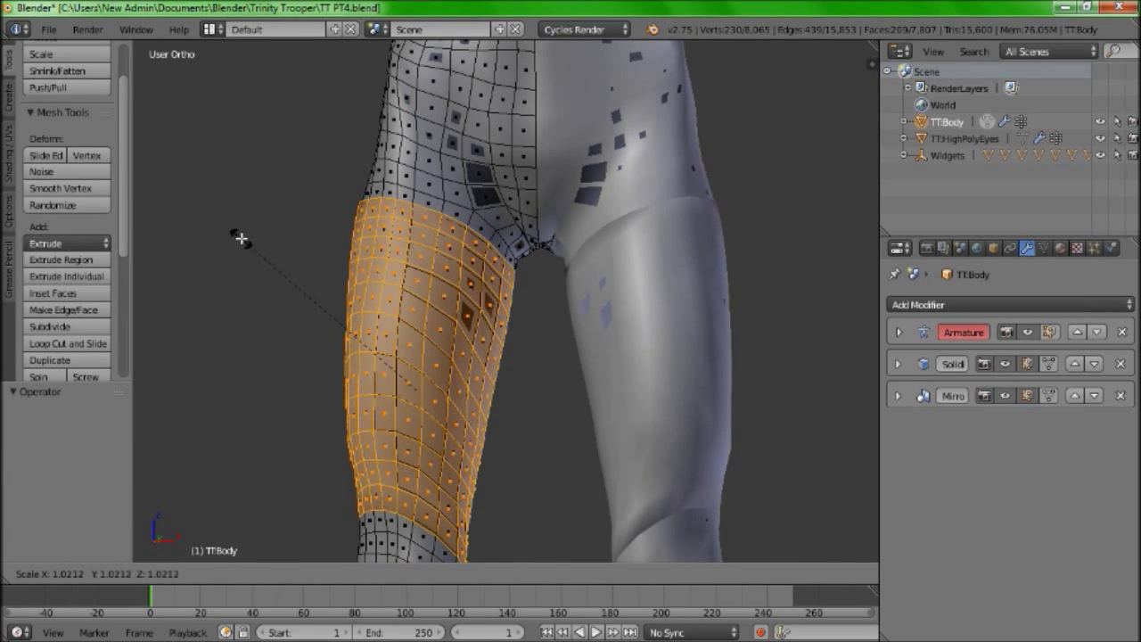
click(150, 195)
middle_drag(633, 179, 642, 258)
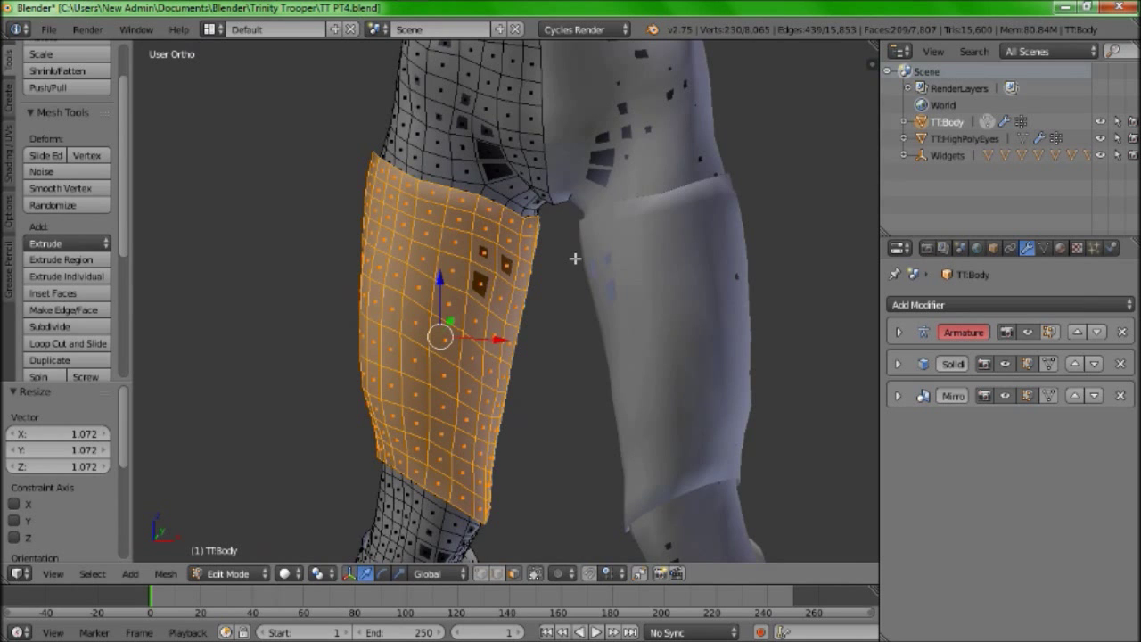
Isolate the duplicated thigh plate by hiding all unselected geometry, clear the selection, and check the leg sketches in Windows Photo Viewer
key(shift+h)
key(KP_1)
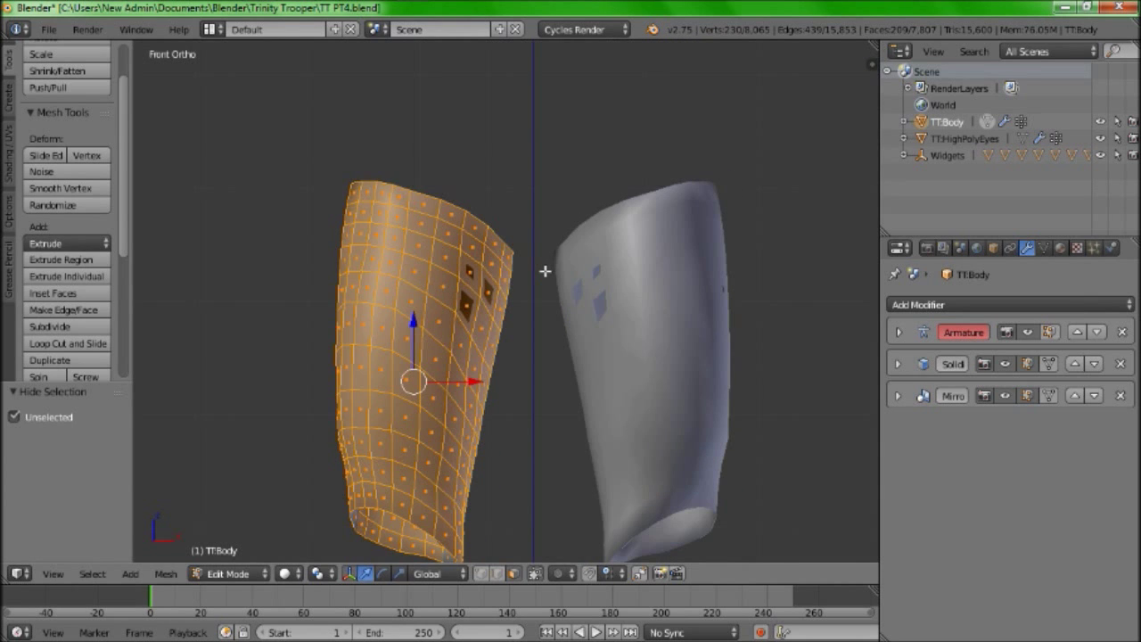
shift+middle_drag(469, 311, 512, 200)
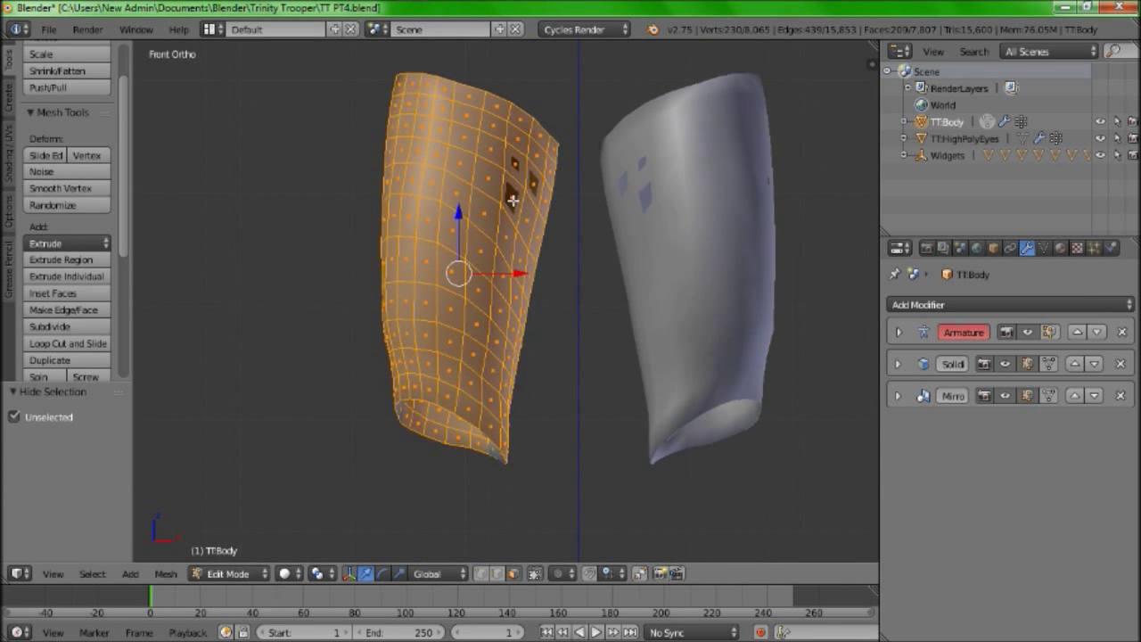
key(a)
click(259, 10)
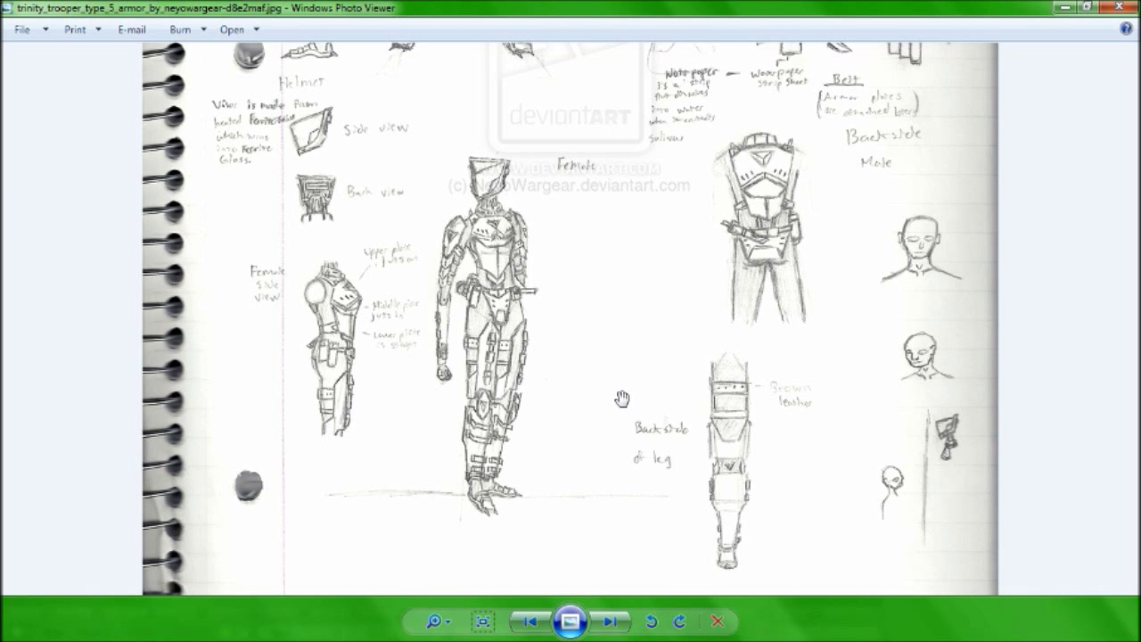
click(413, 11)
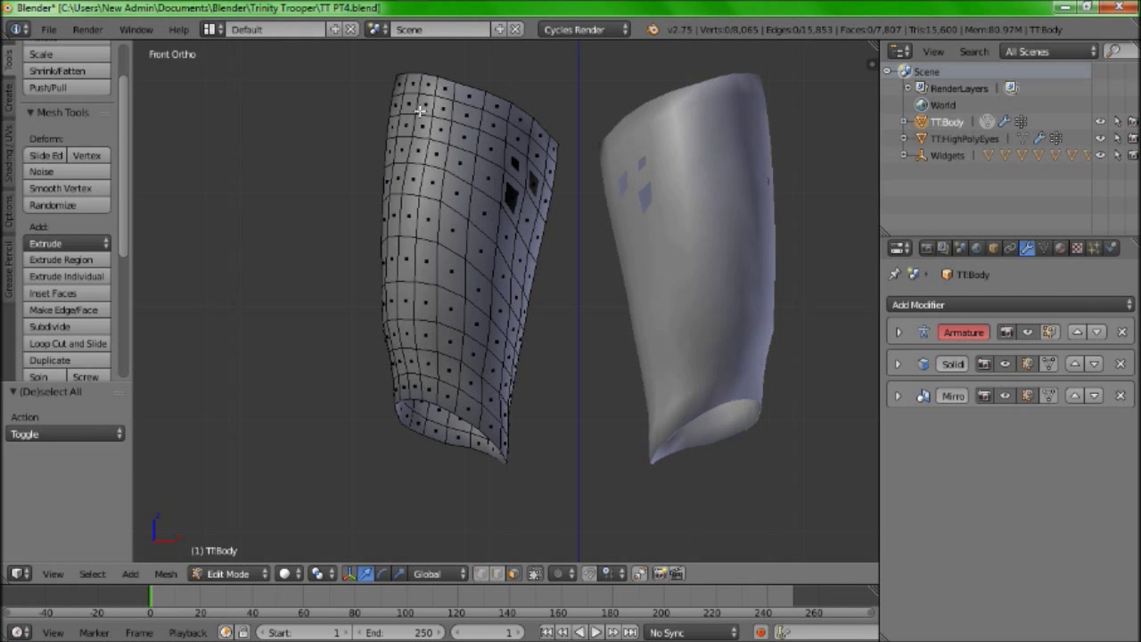
In Blender, select the upper three rows of faces across the back of the thigh plate
key(ctrl+KP_1)
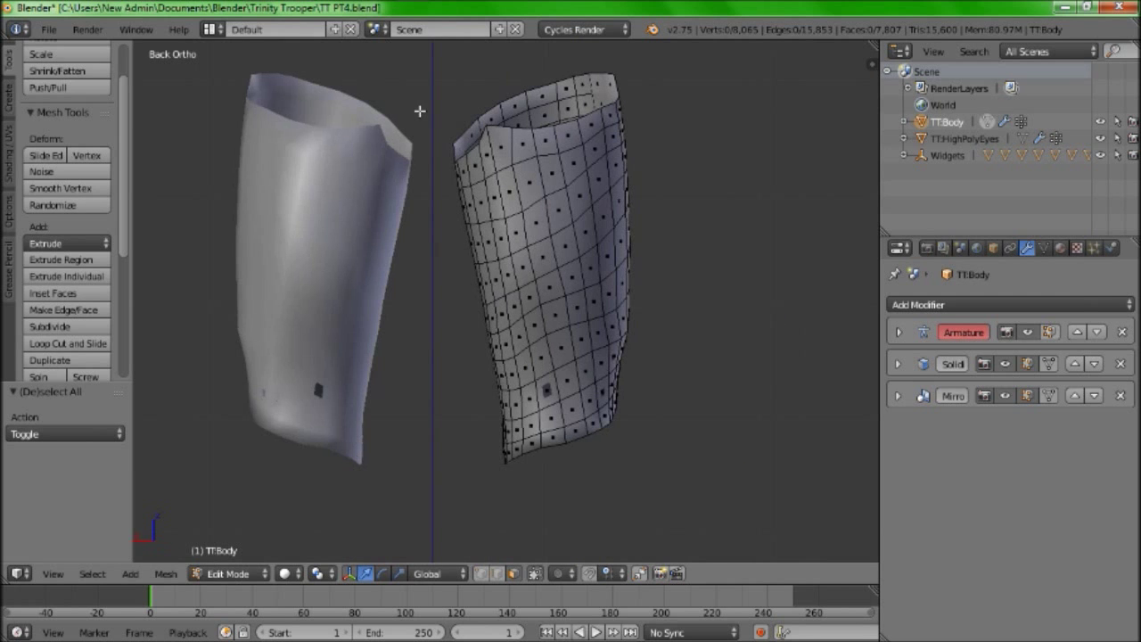
right_click(464, 168)
ctrl+right_click(609, 119)
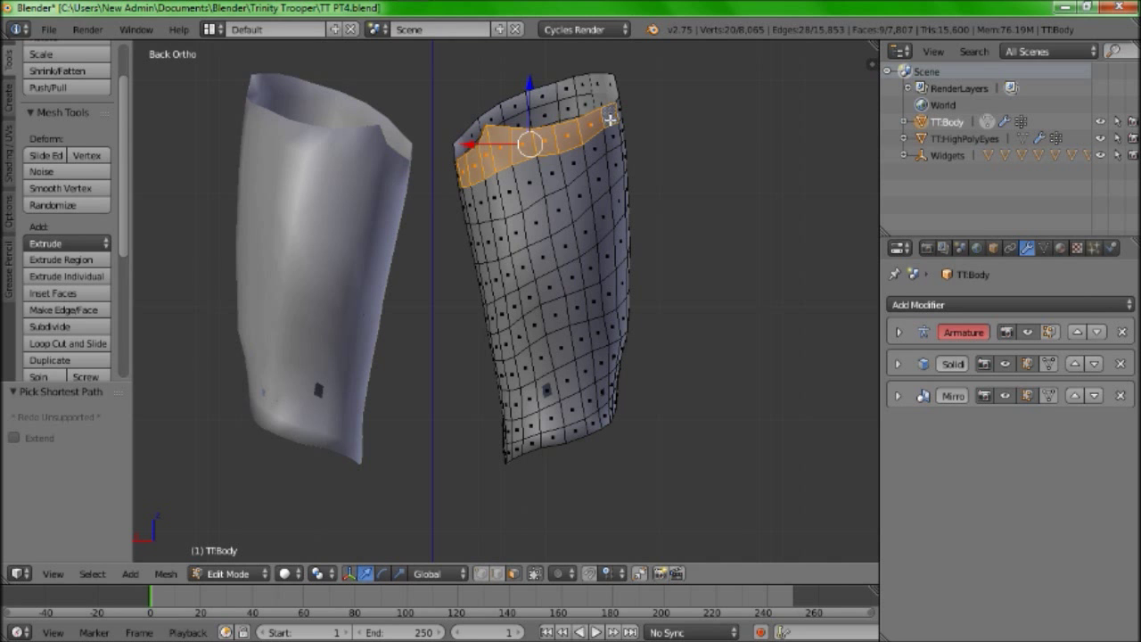
ctrl+right_click(613, 137)
ctrl+right_click(469, 210)
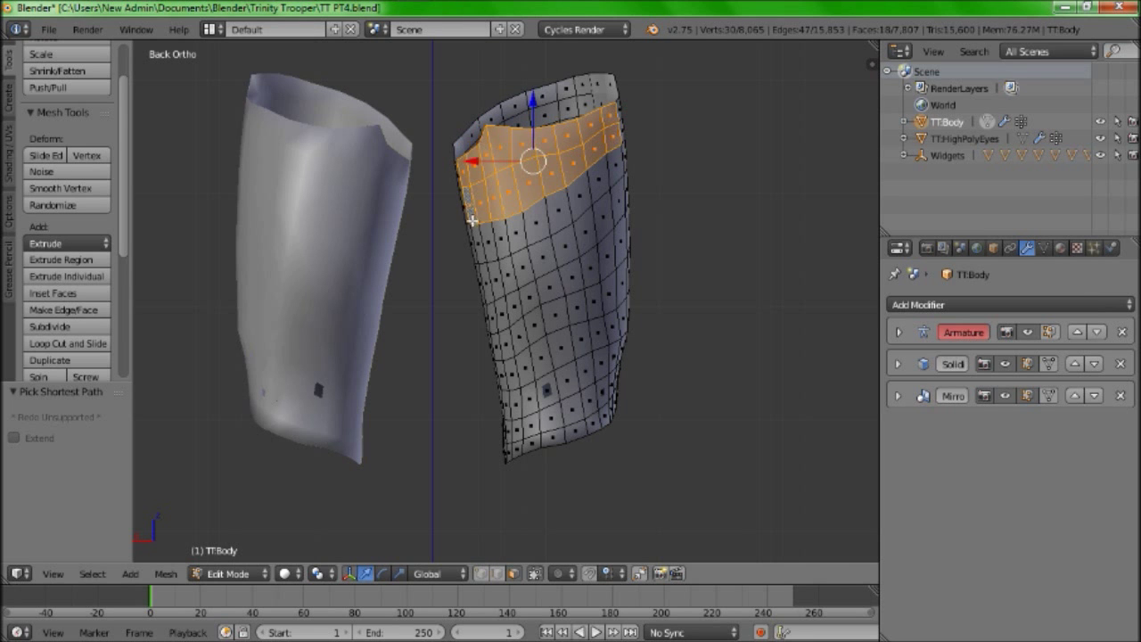
scroll(473, 220, up, 3)
ctrl+right_click(469, 217)
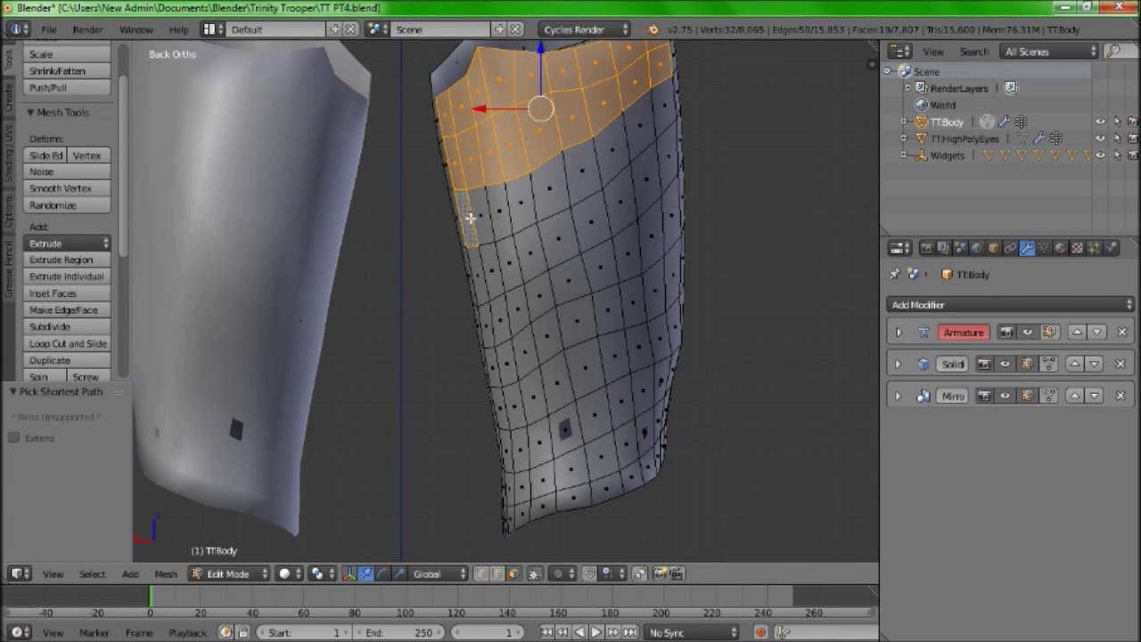
ctrl+right_click(668, 127)
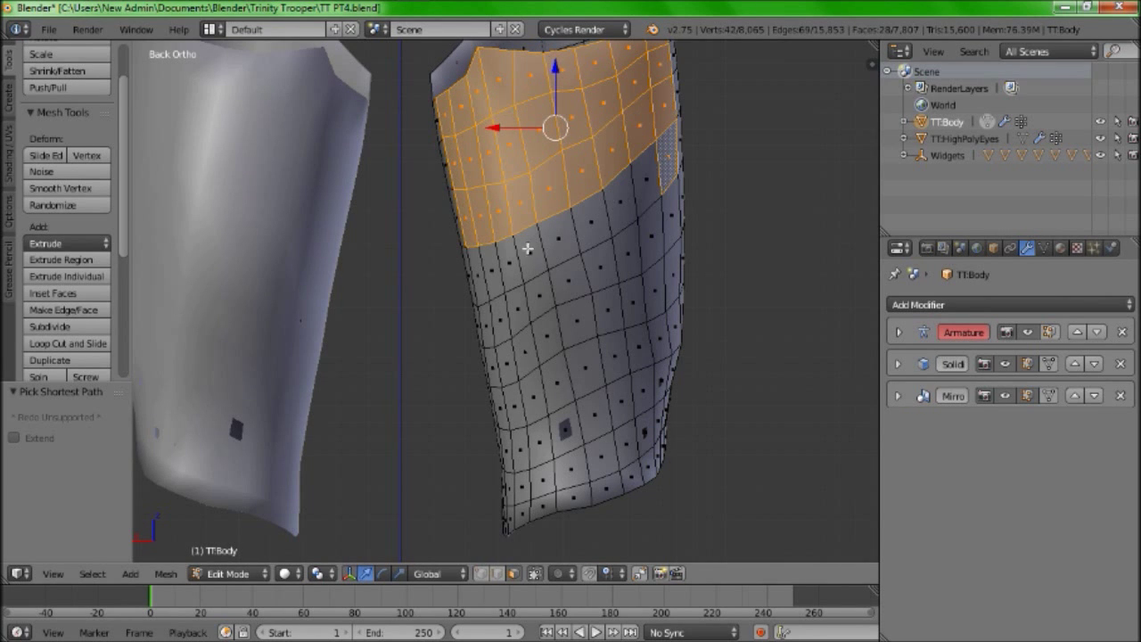
Extend the back selection three rows further down, check it against the reference sketches in Windows Photo Viewer, and delete the selected faces in Blender
ctrl+right_click(479, 275)
ctrl+right_click(487, 324)
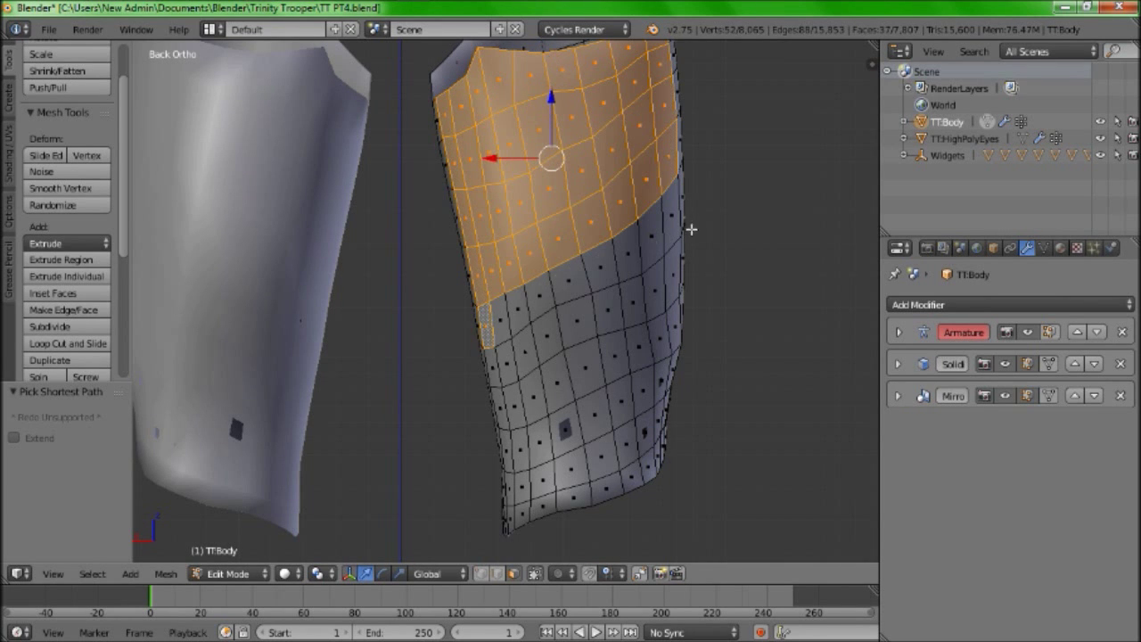
ctrl+right_click(669, 254)
ctrl+right_click(673, 272)
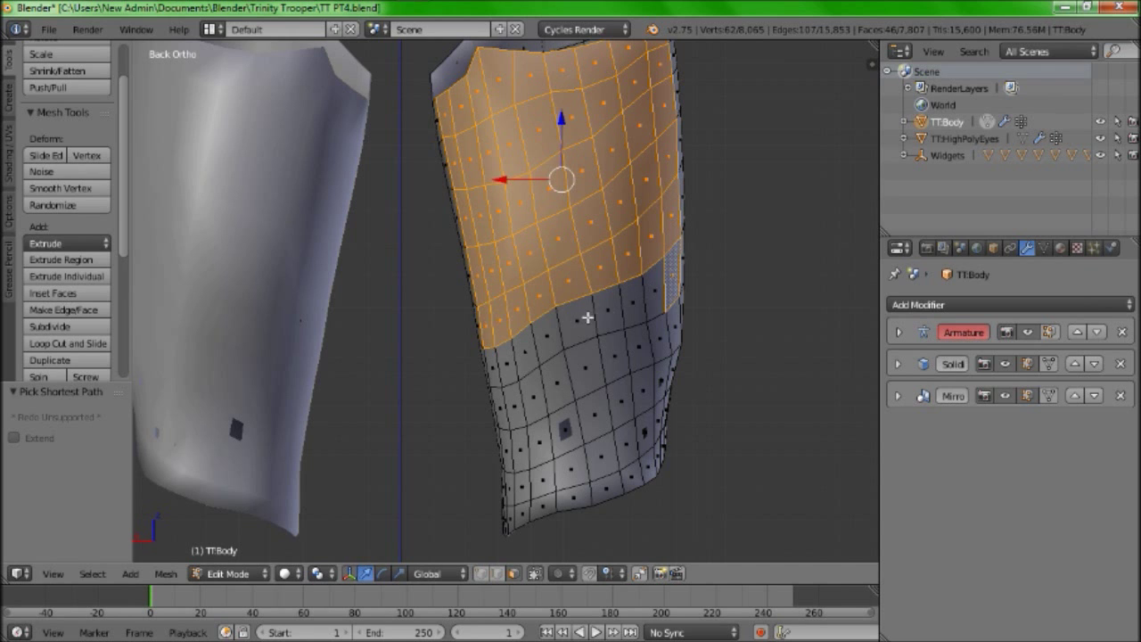
ctrl+right_click(497, 365)
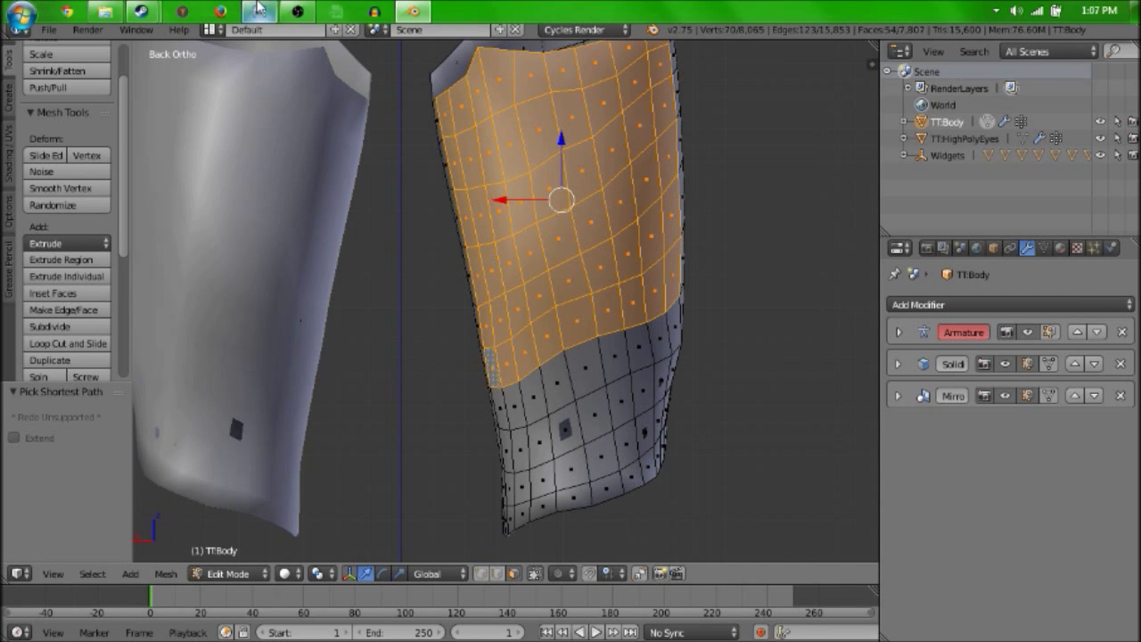
click(258, 9)
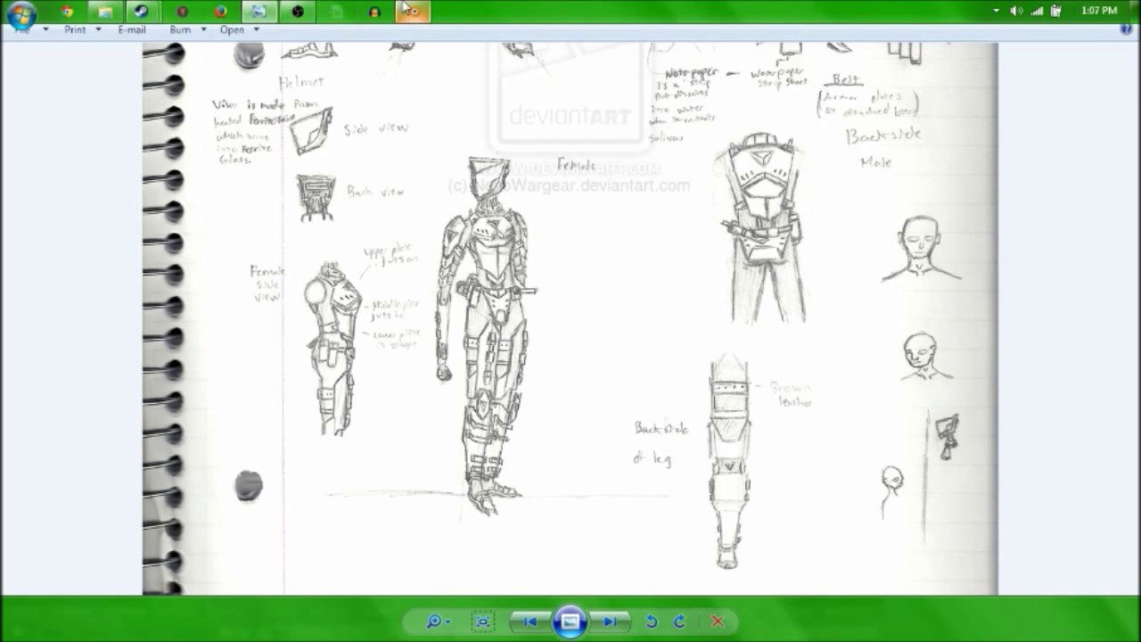
click(413, 10)
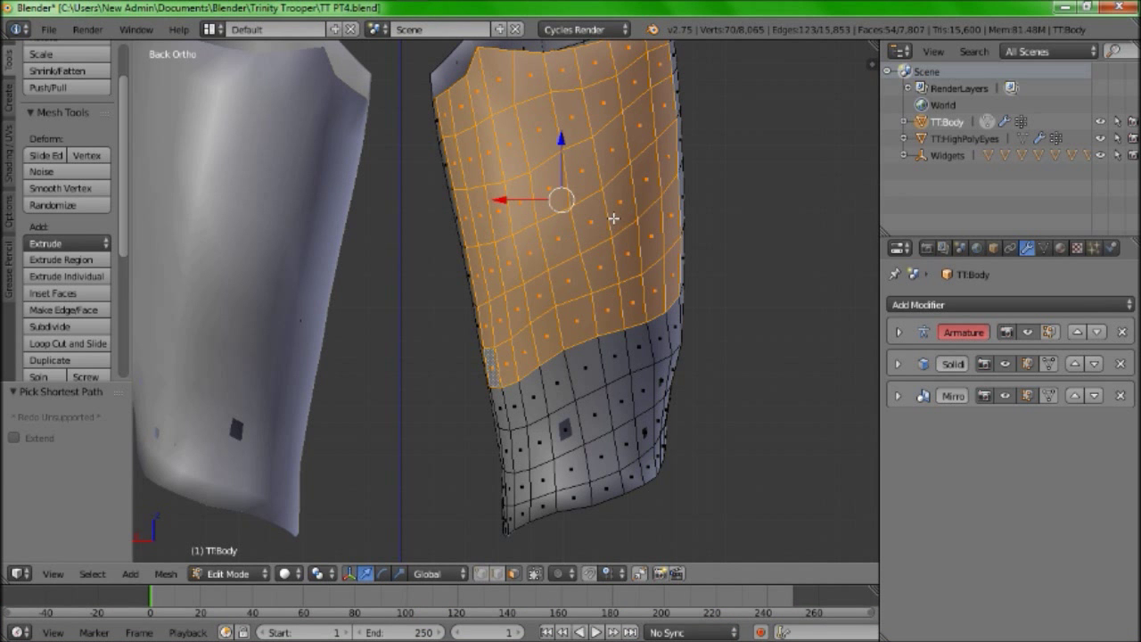
key(x)
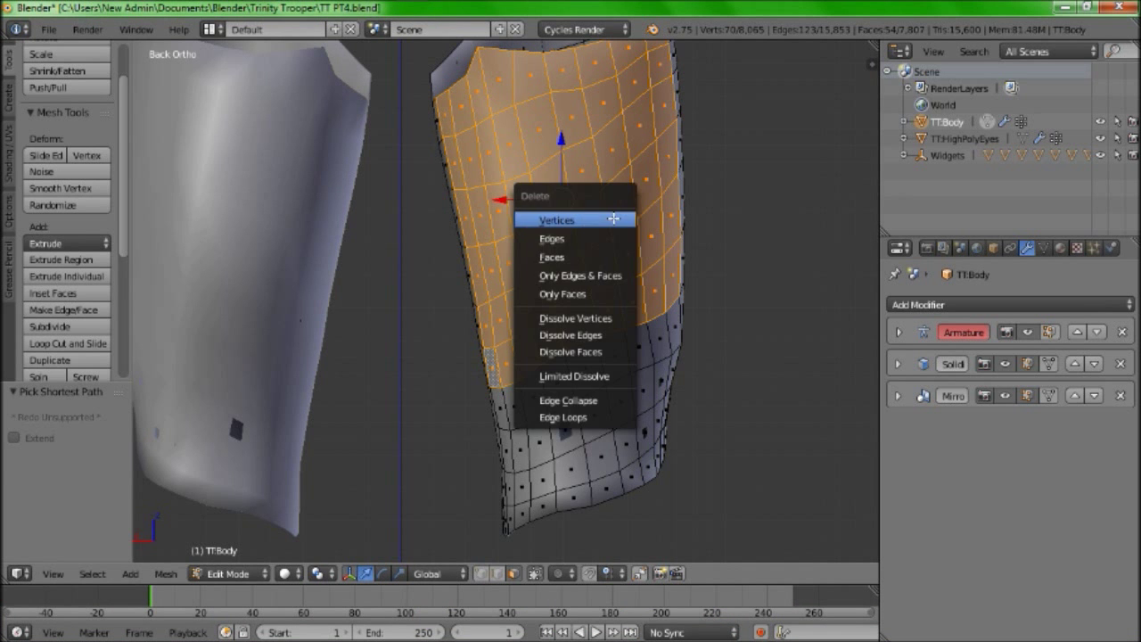
click(571, 245)
Fill both lower corners of the thigh plate's back opening with triangular faces built from vertices on the opening's border
middle_drag(570, 225, 482, 343)
scroll(510, 361, up, 2)
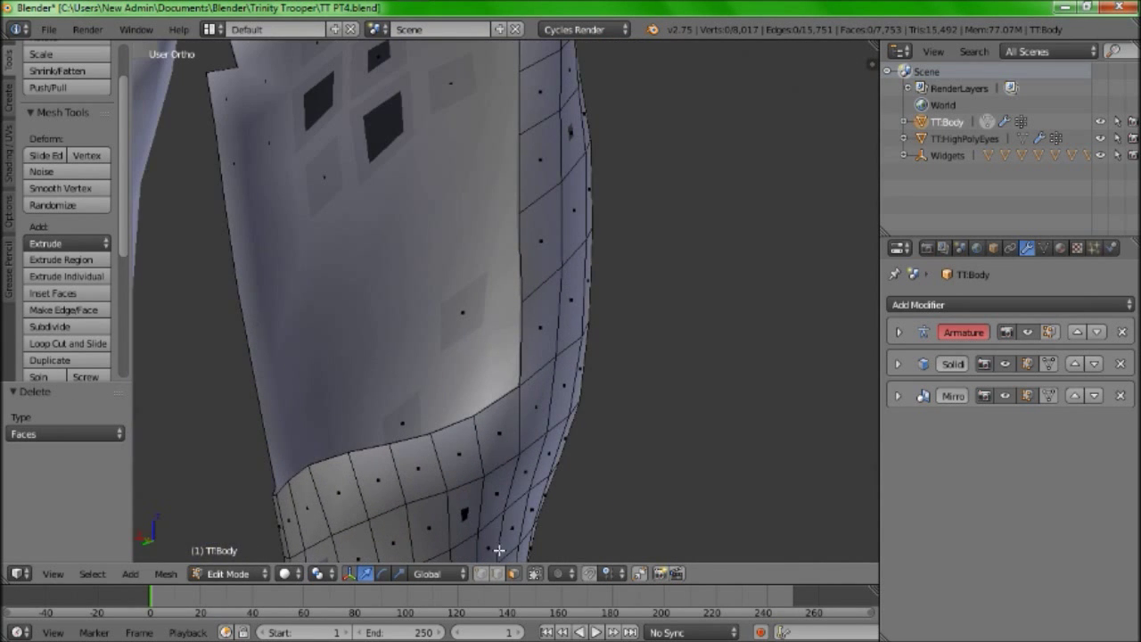
click(481, 573)
right_click(473, 416)
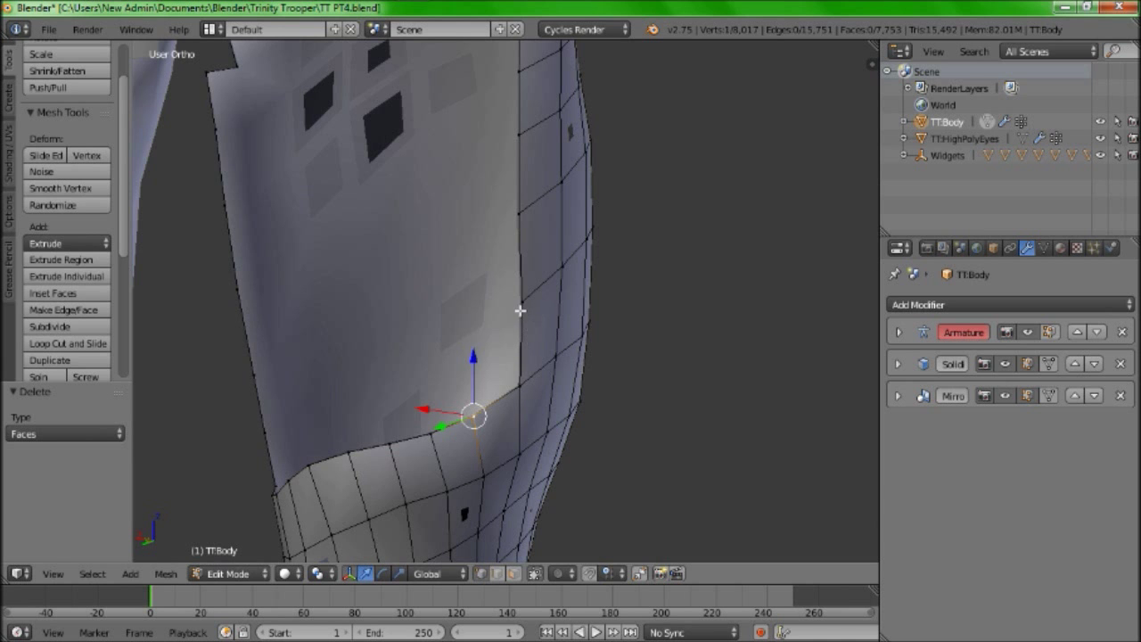
ctrl+right_click(520, 303)
key(f)
middle_drag(415, 354, 590, 364)
right_click(715, 470)
ctrl+right_click(681, 414)
key(f)
key(a)
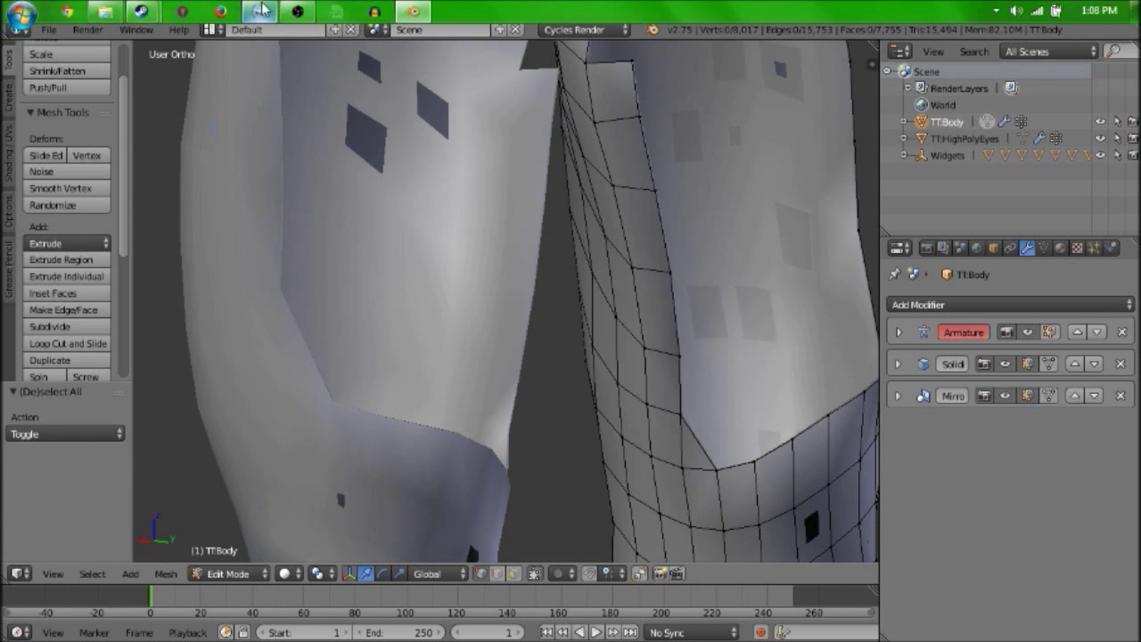
Examine the thigh armour in the Windows Photo Viewer sketches and compare it with the plate's upper front edge in Blender
click(261, 12)
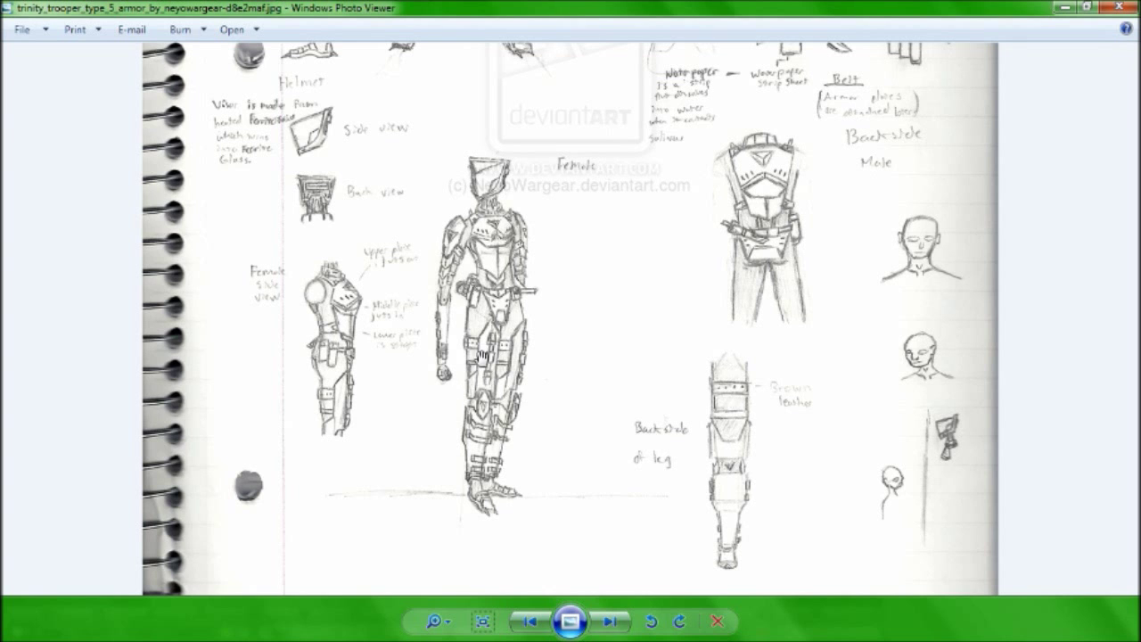
click(412, 11)
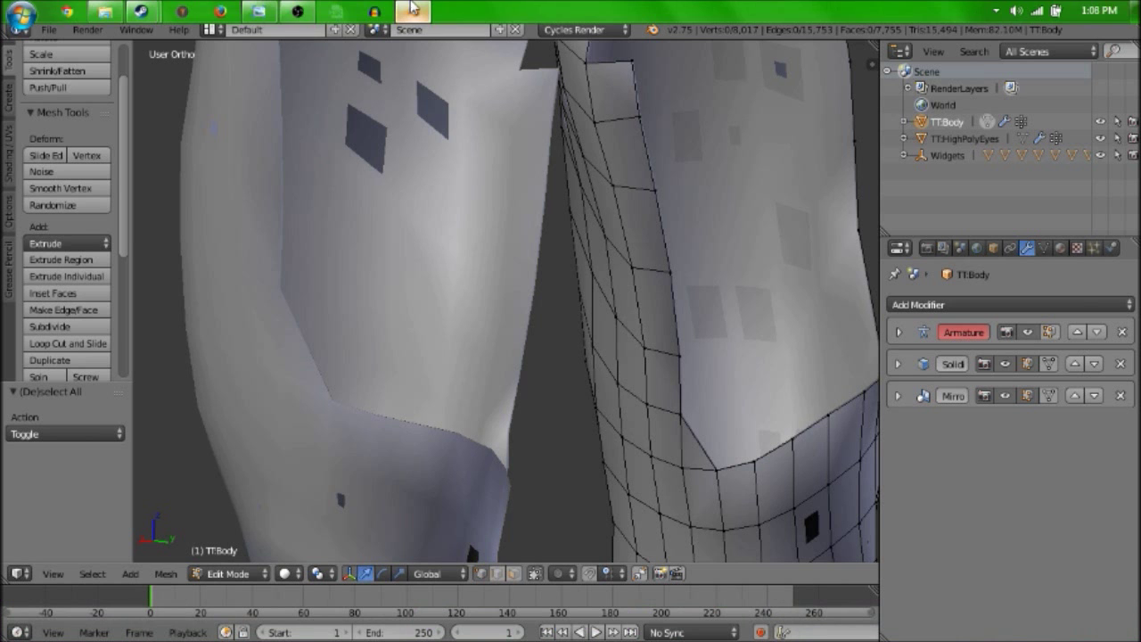
middle_drag(612, 288, 492, 198)
key(KP_1)
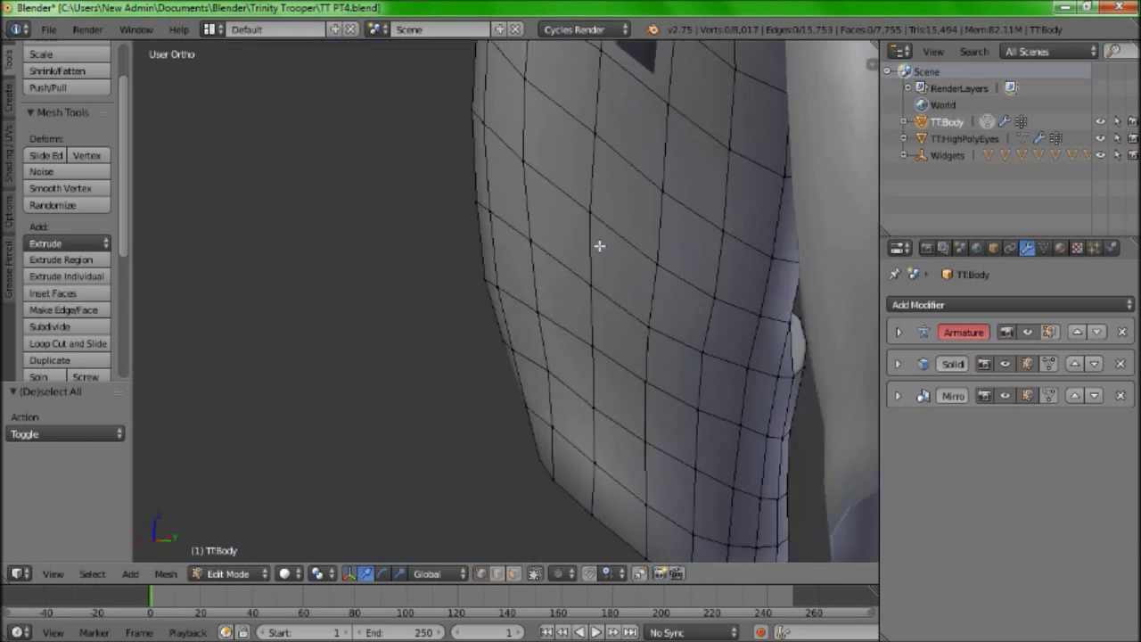
scroll(624, 277, down, 3)
shift+middle_drag(561, 166, 580, 384)
scroll(550, 329, up, 2)
shift+middle_drag(490, 208, 431, 305)
click(297, 11)
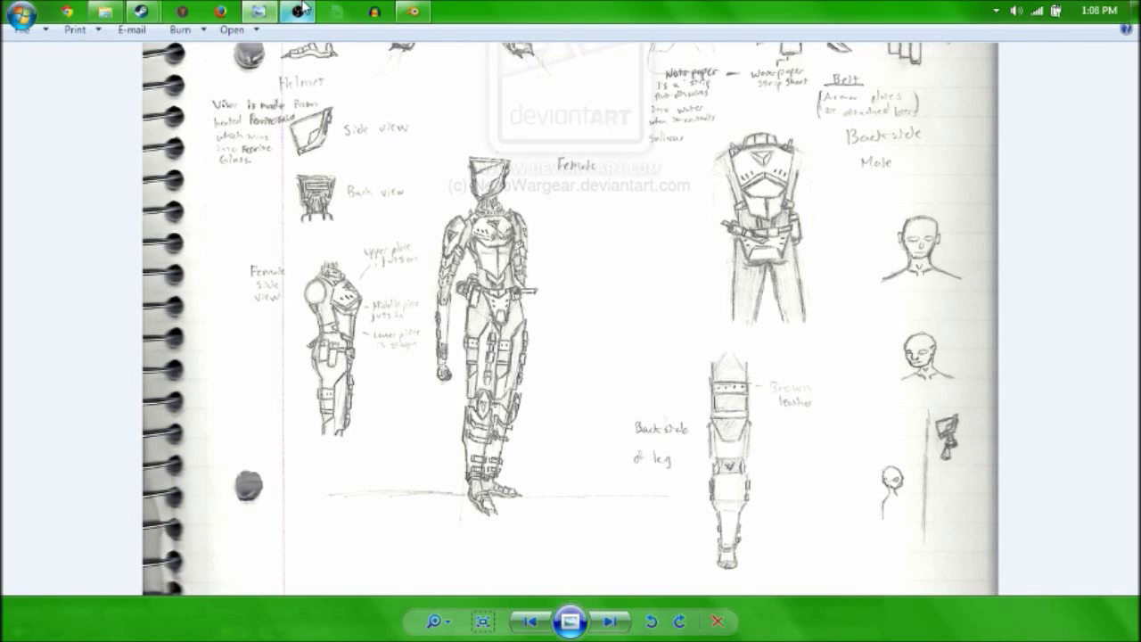
click(414, 11)
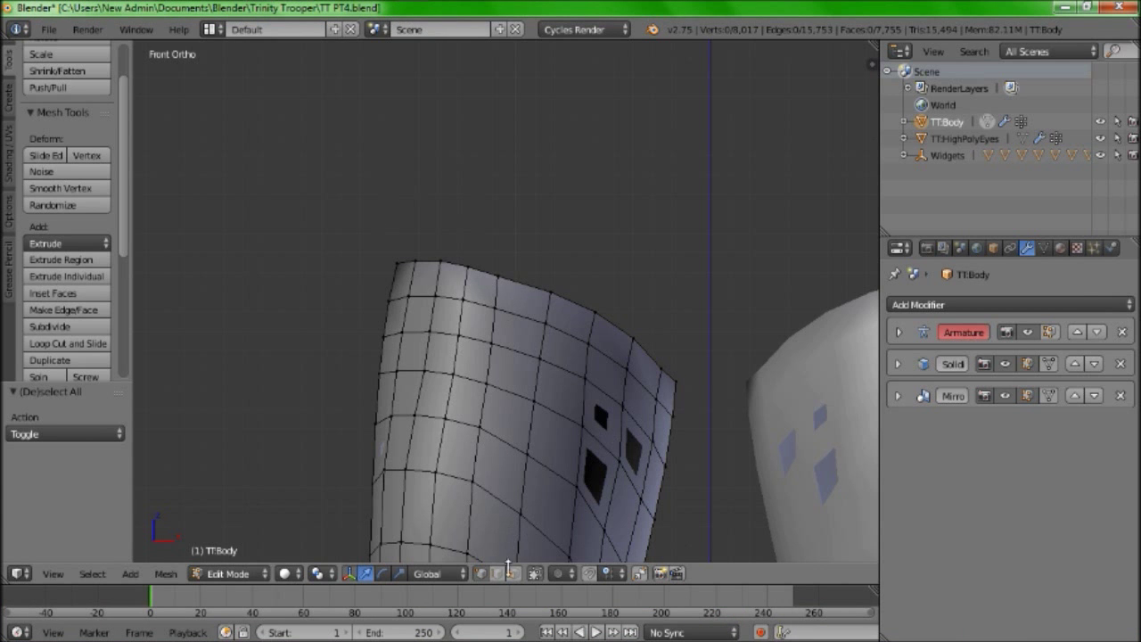
Select five top-row faces on the front of the thigh plate and move them about 0.142 up in Z and 0.030 in X
click(513, 574)
right_click(459, 283)
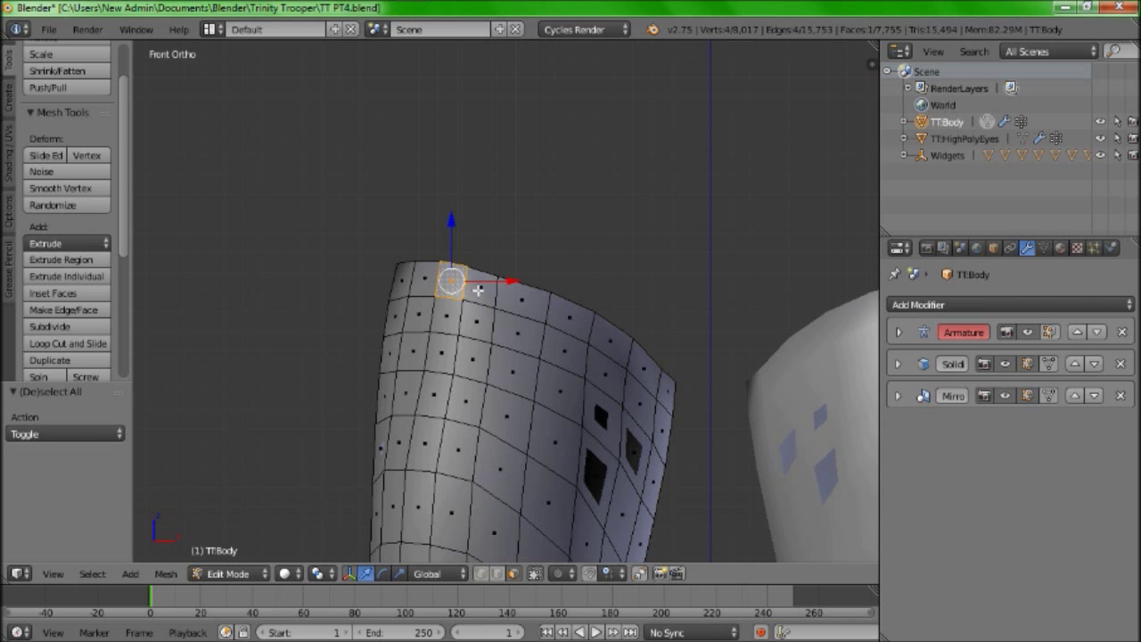
ctrl+right_click(610, 338)
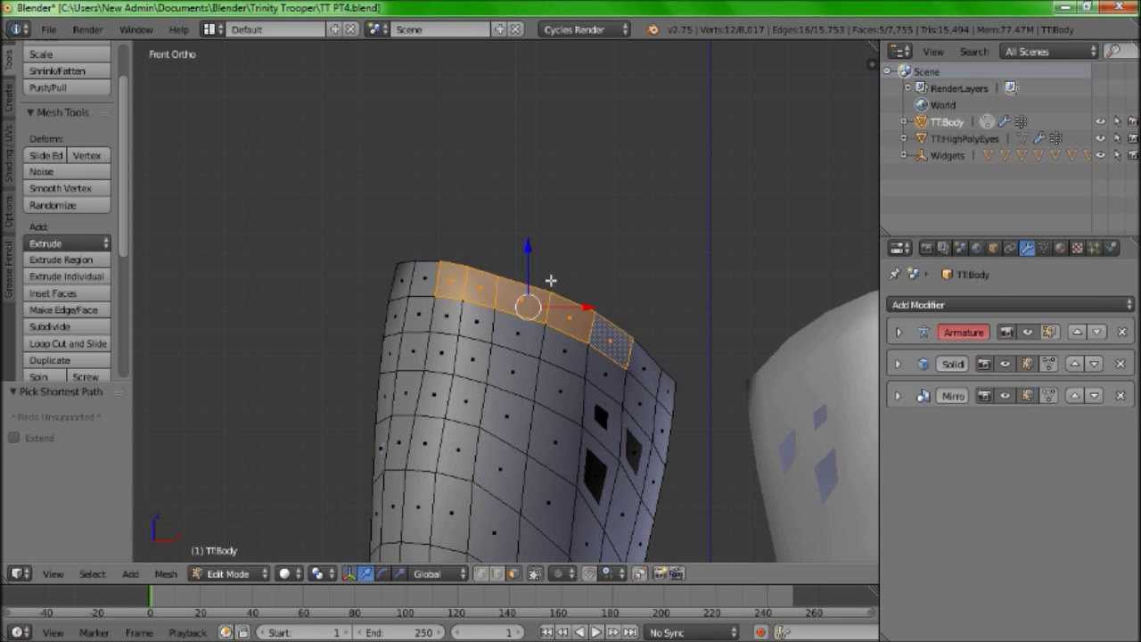
key(g)
click(557, 259)
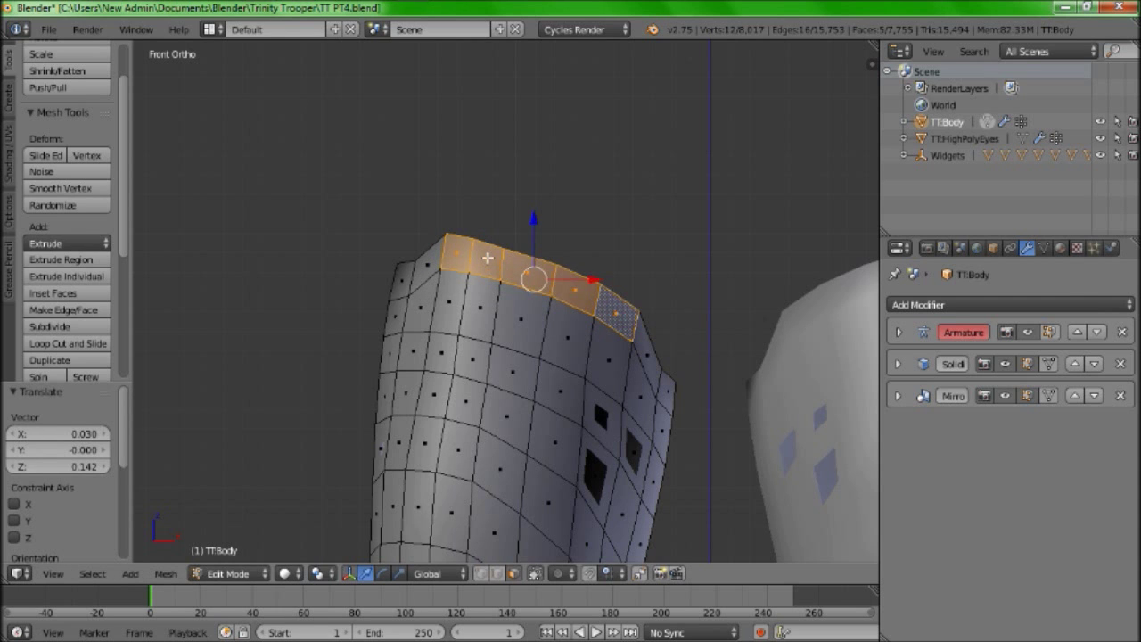
Move the middle three of the raised front faces a further 0.133 or so up in Z and 0.030 in X
right_click(487, 258)
shift+right_click(577, 290)
shift+right_click(514, 260)
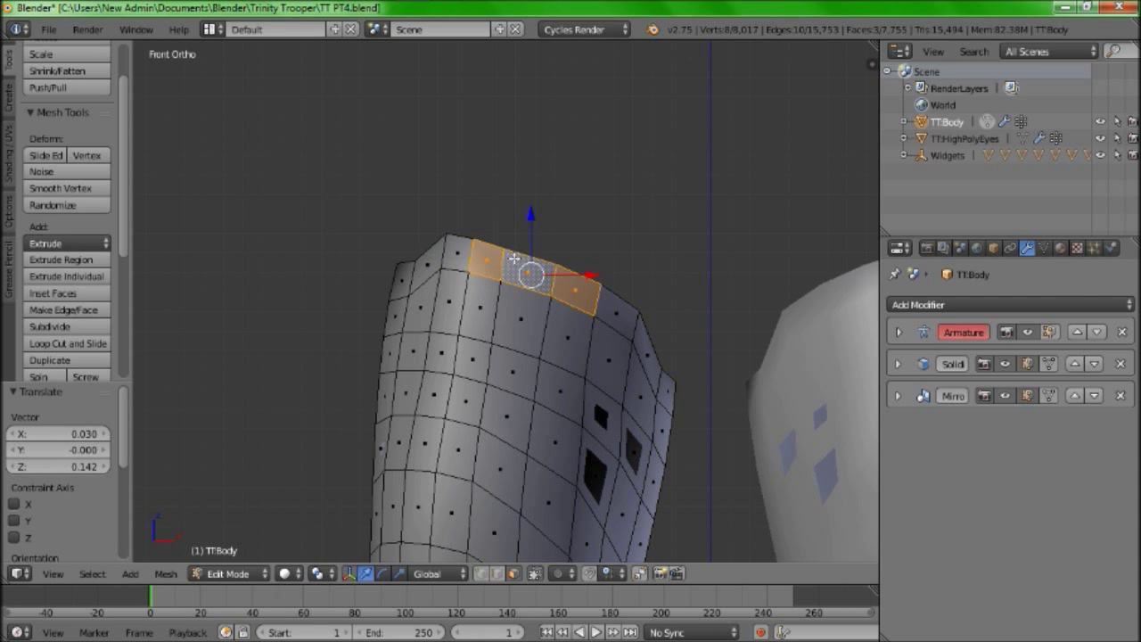
key(g)
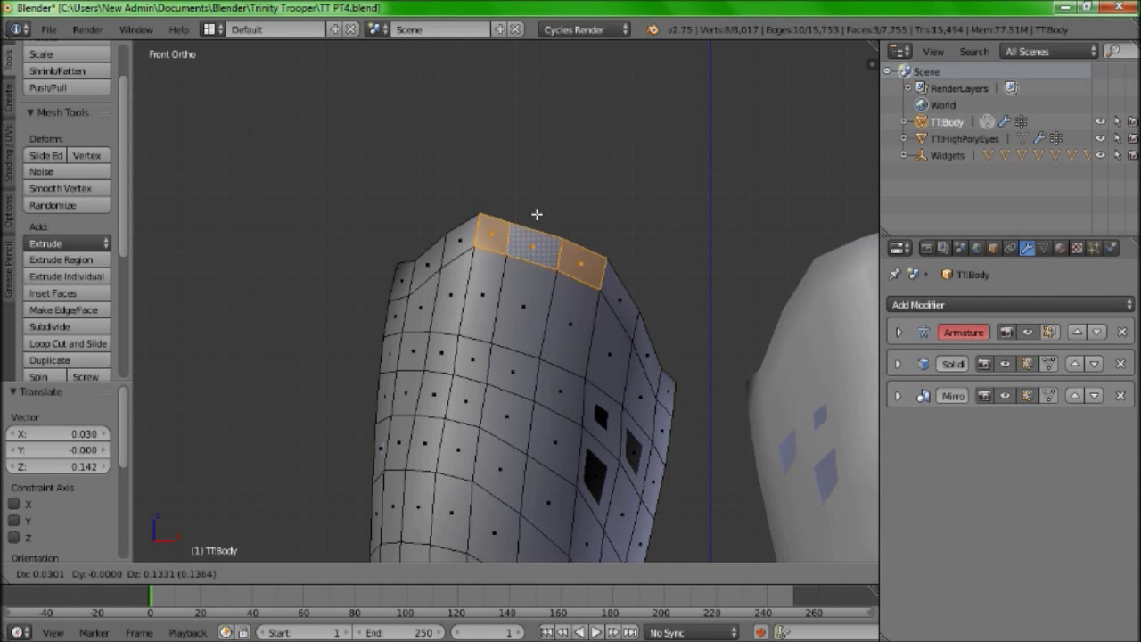
click(538, 217)
Raise the centre top face by about 0.129 in Z and 0.030 in X to peak the plate's front edge
right_click(531, 248)
key(g)
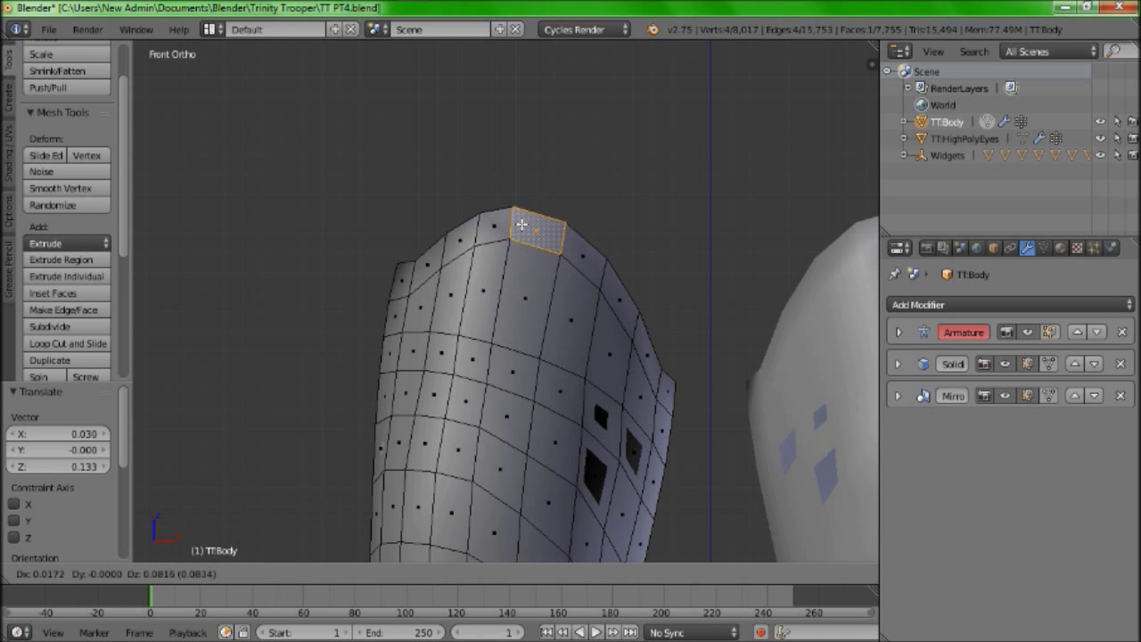
click(528, 217)
scroll(531, 219, down, 3)
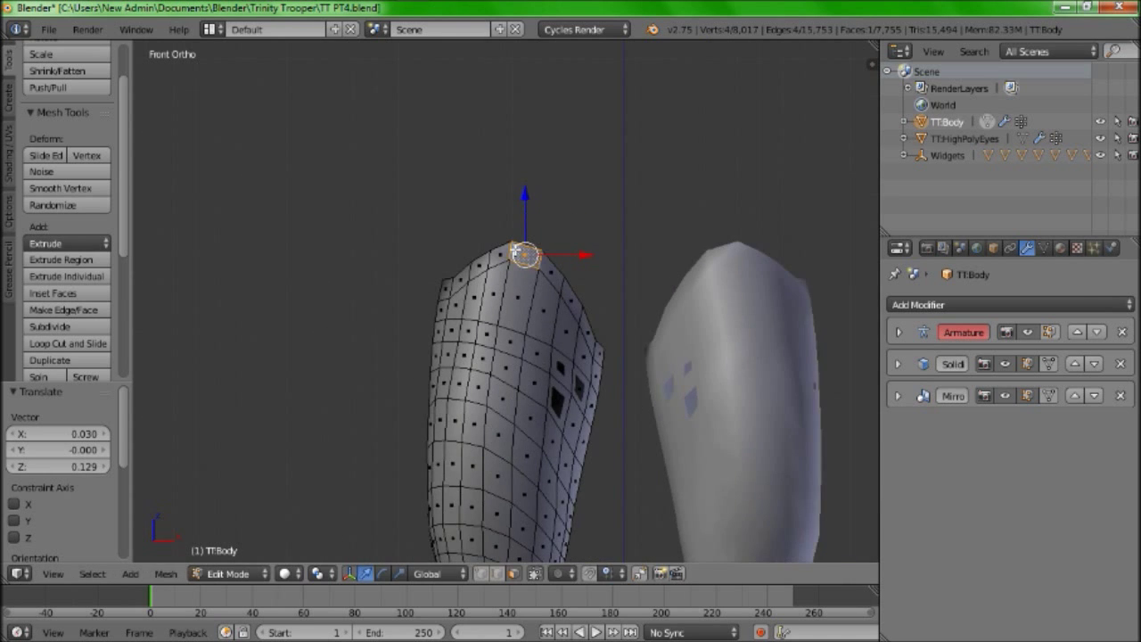
shift+middle_drag(603, 302, 586, 242)
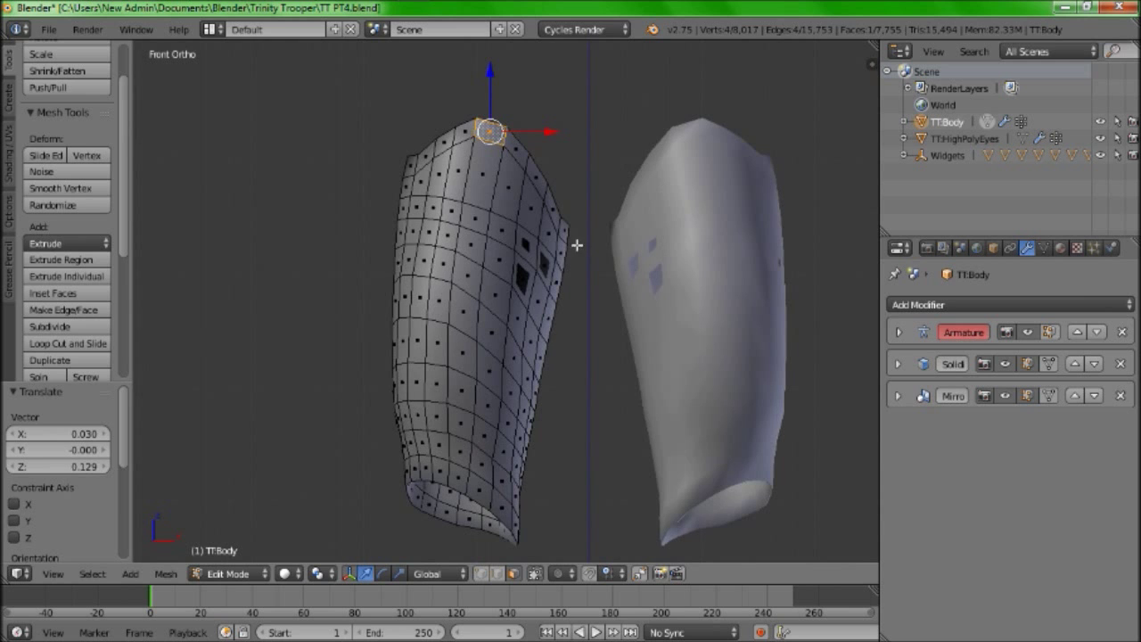
Delete the column of edge faces along both sides of the thigh plate's rear opening, following each down to the lower band
middle_drag(506, 297, 700, 336)
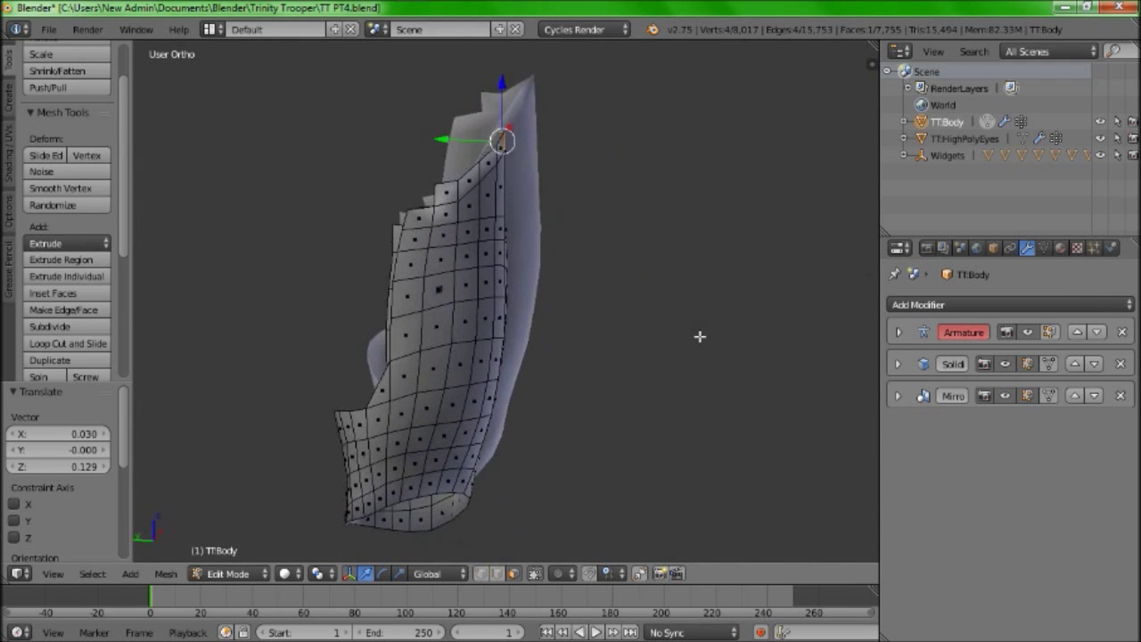
right_click(380, 392)
ctrl+click(414, 220)
middle_drag(347, 286, 614, 417)
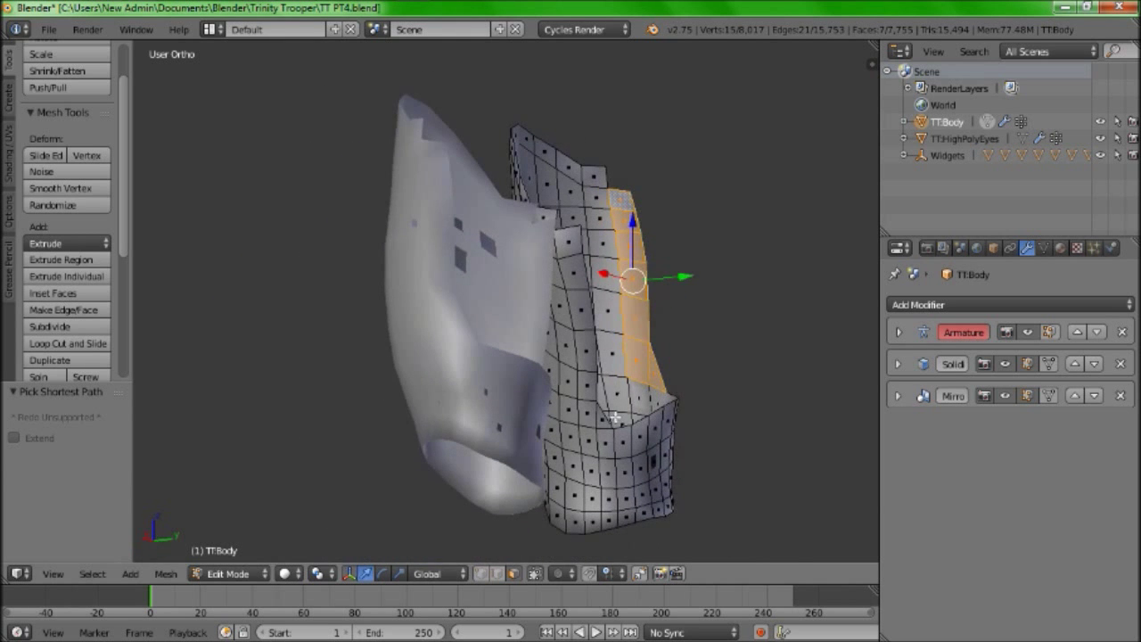
scroll(606, 418, up, 3)
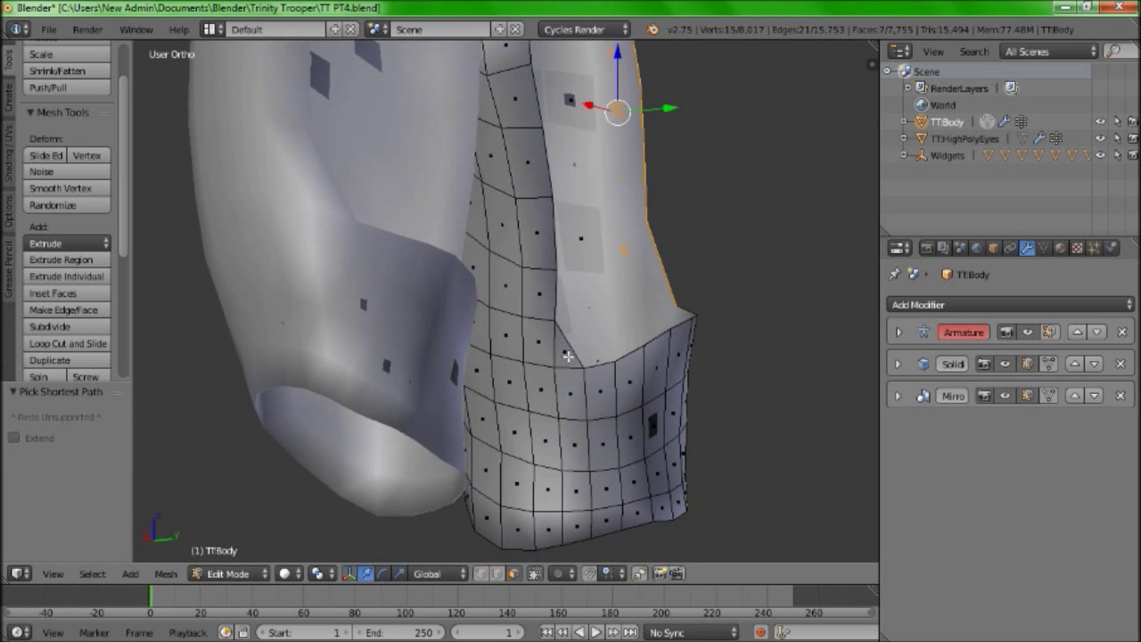
ctrl+click(568, 356)
middle_drag(505, 106, 491, 140)
ctrl+click(493, 140)
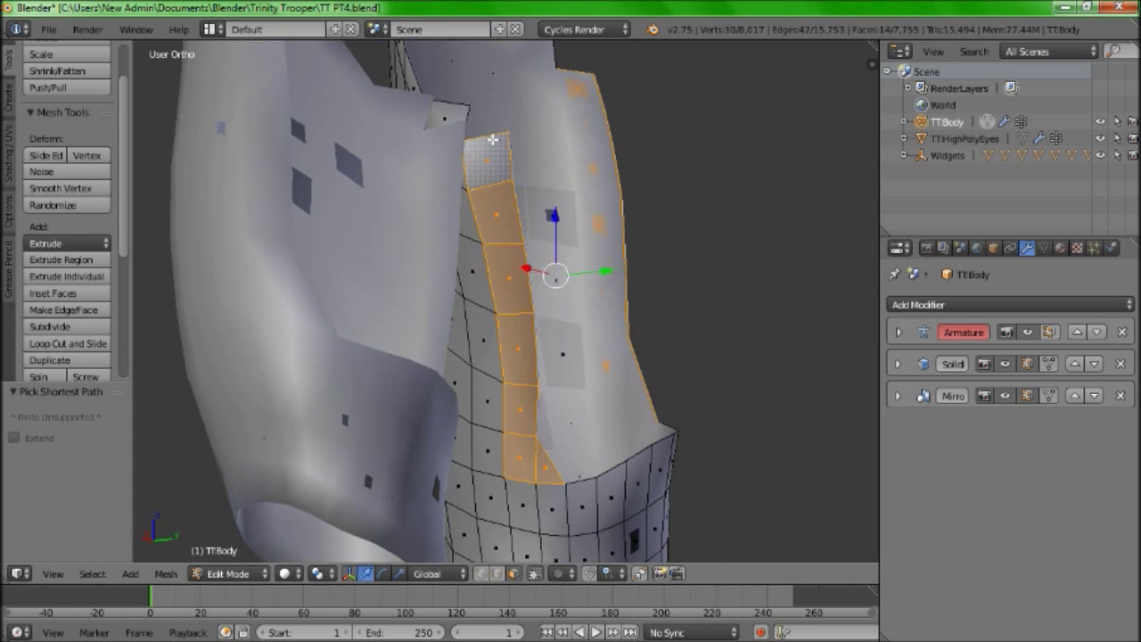
key(x)
click(550, 185)
middle_drag(594, 196, 406, 291)
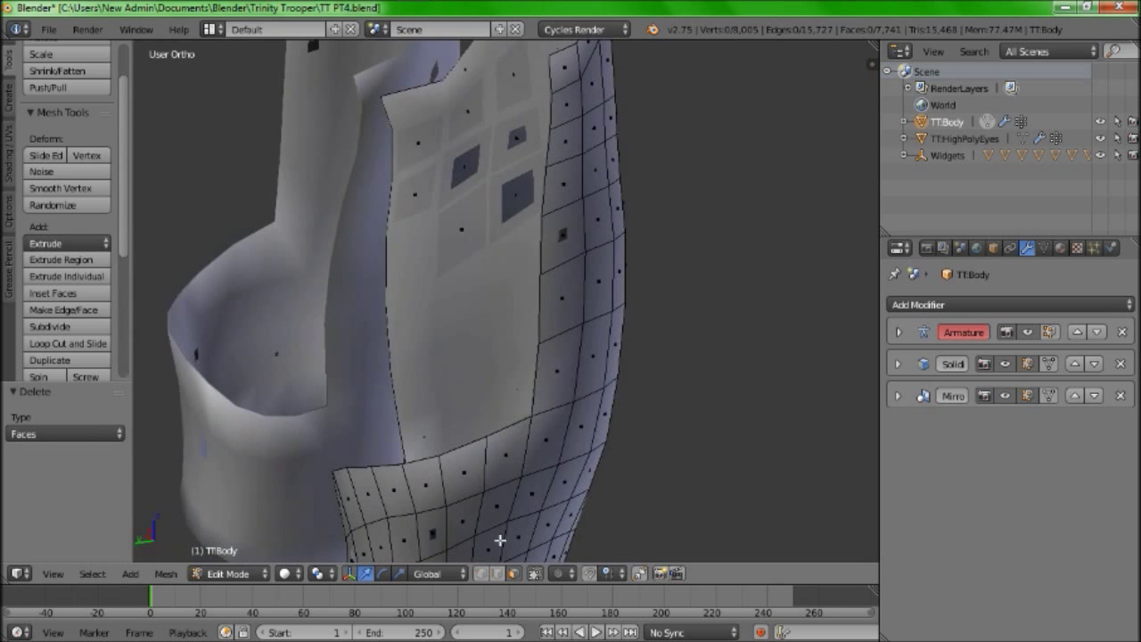
Fill the two lower corners of the thigh plate's rear opening with new faces, working from the corner vertices
click(479, 574)
right_click(493, 437)
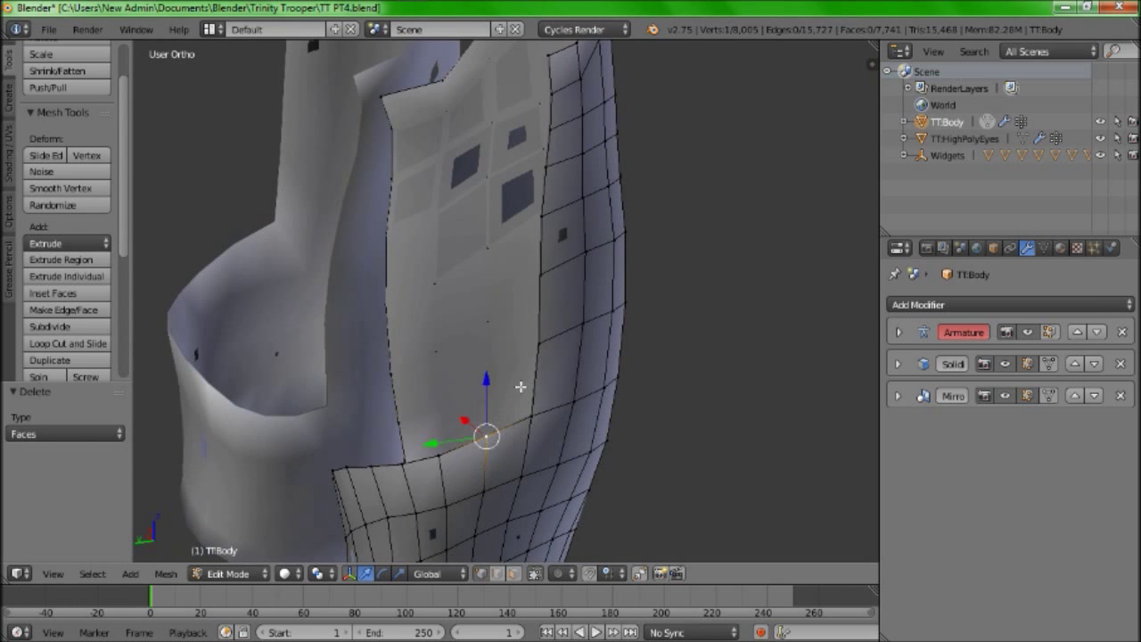
key(f)
middle_drag(536, 345, 644, 394)
right_click(504, 447)
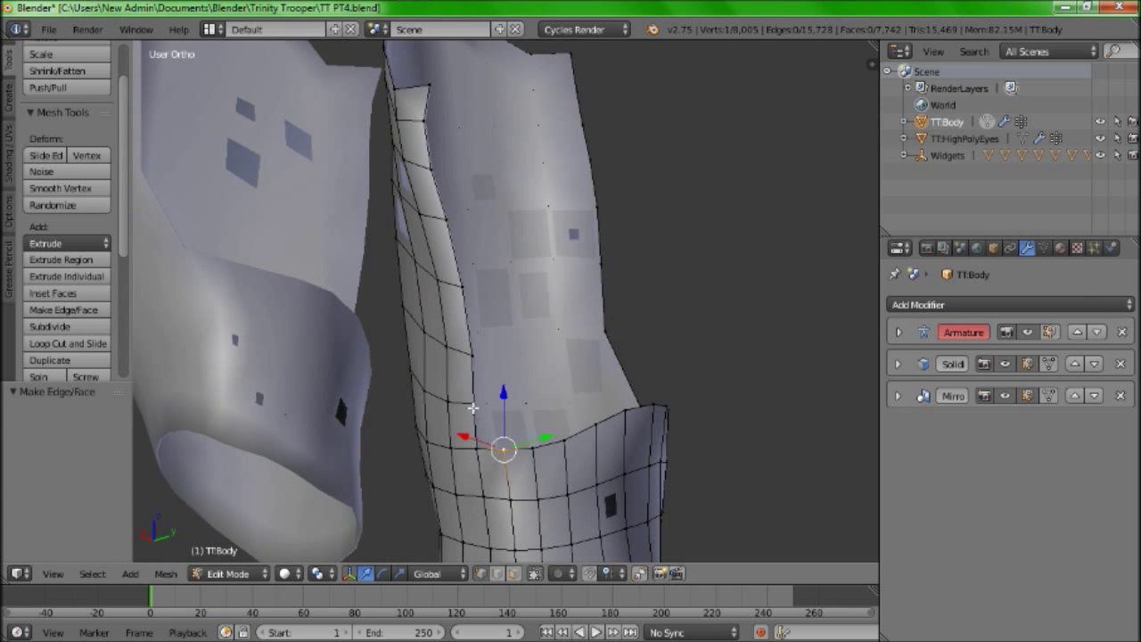
key(f)
middle_drag(344, 312, 530, 311)
key(a)
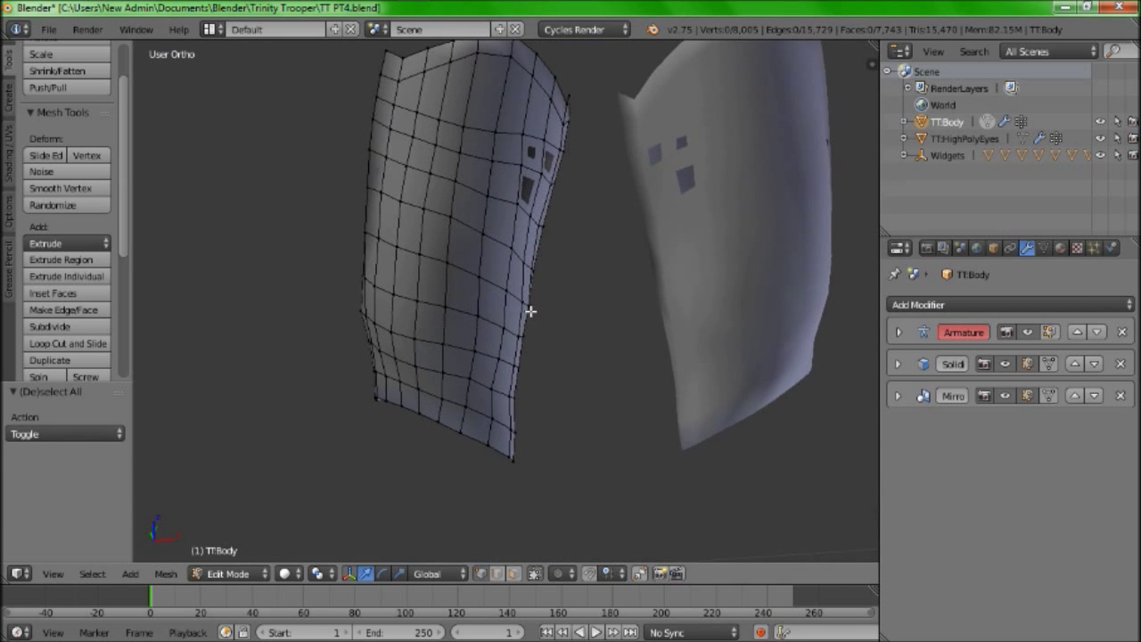
Reveal the hidden body to compare the thigh plate with it, and isolate the plate again in front view
key(alt+h)
middle_drag(514, 258, 393, 324)
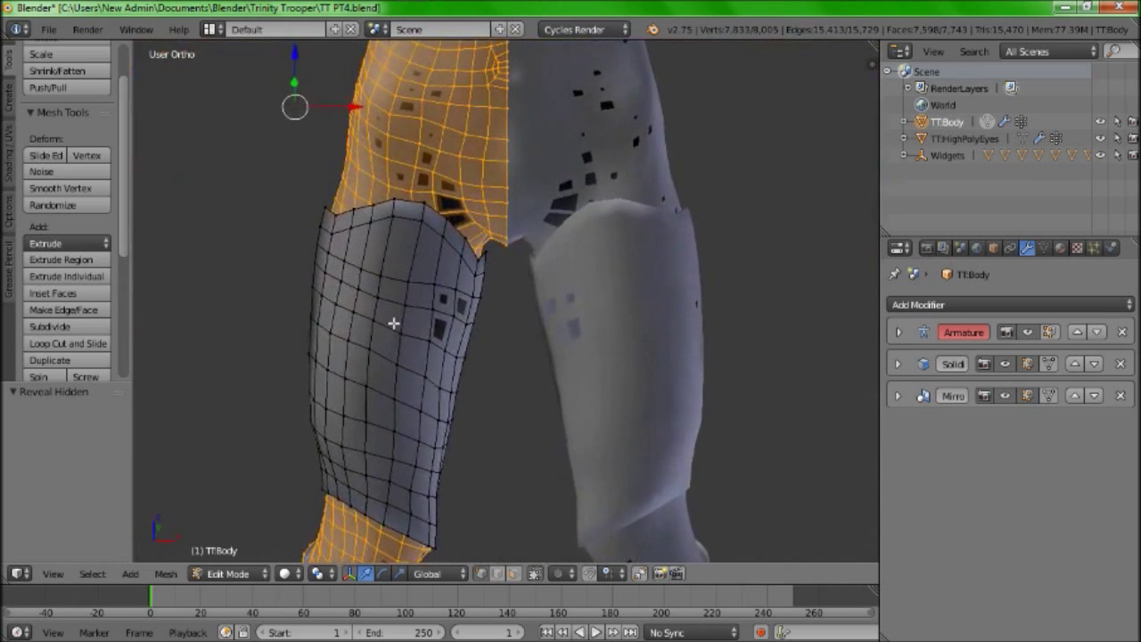
key(h)
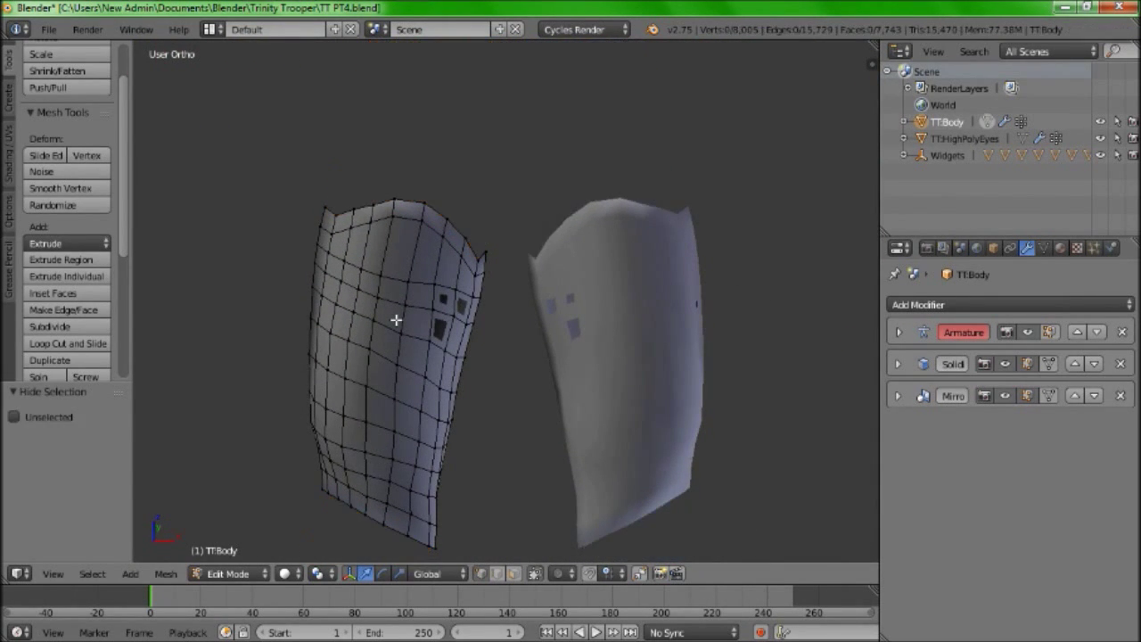
key(KP_1)
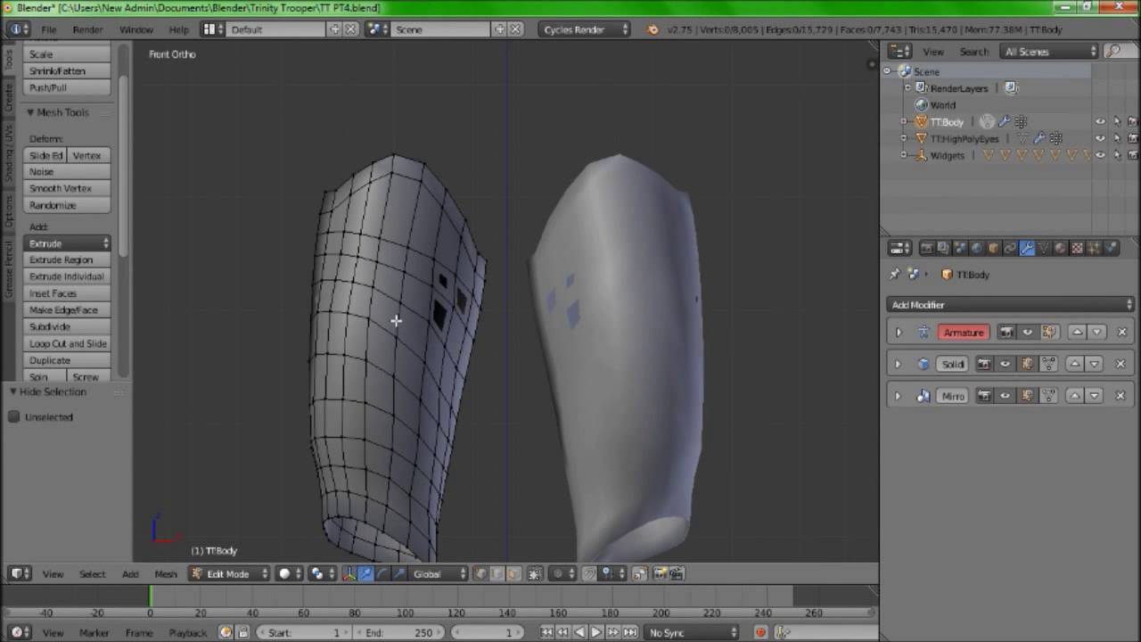
shift+scroll(396, 320, down, 3)
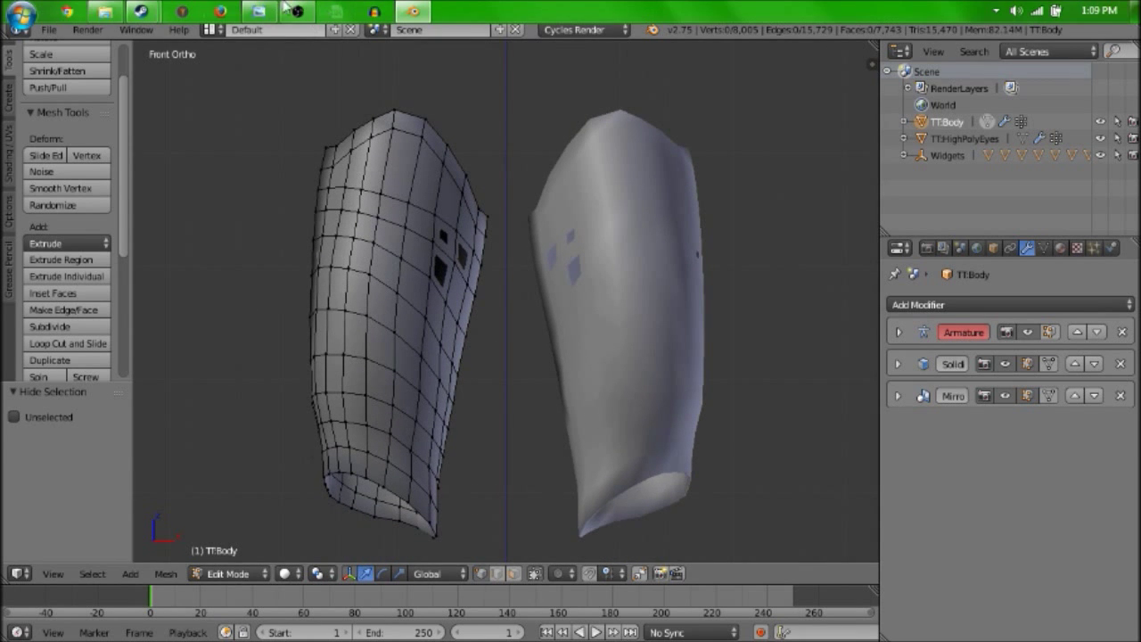
Reveal all hidden geometry and isolate the linked thigh and shin plates by hiding everything else
scroll(382, 377, up, 4)
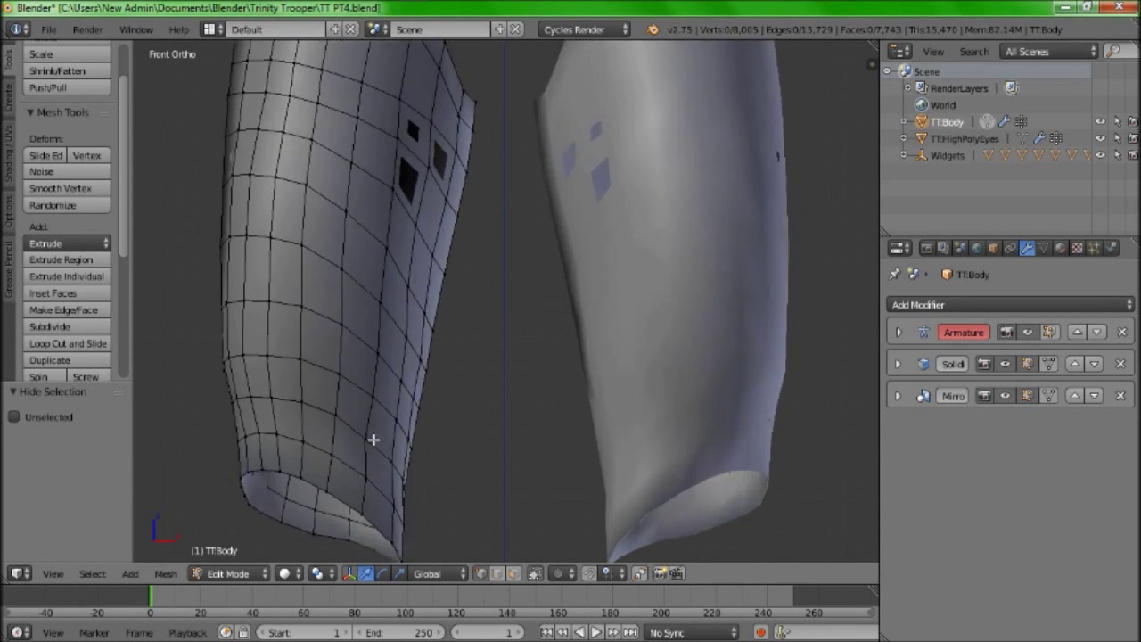
shift+middle_drag(373, 438, 501, 342)
scroll(502, 341, up, 2)
click(512, 573)
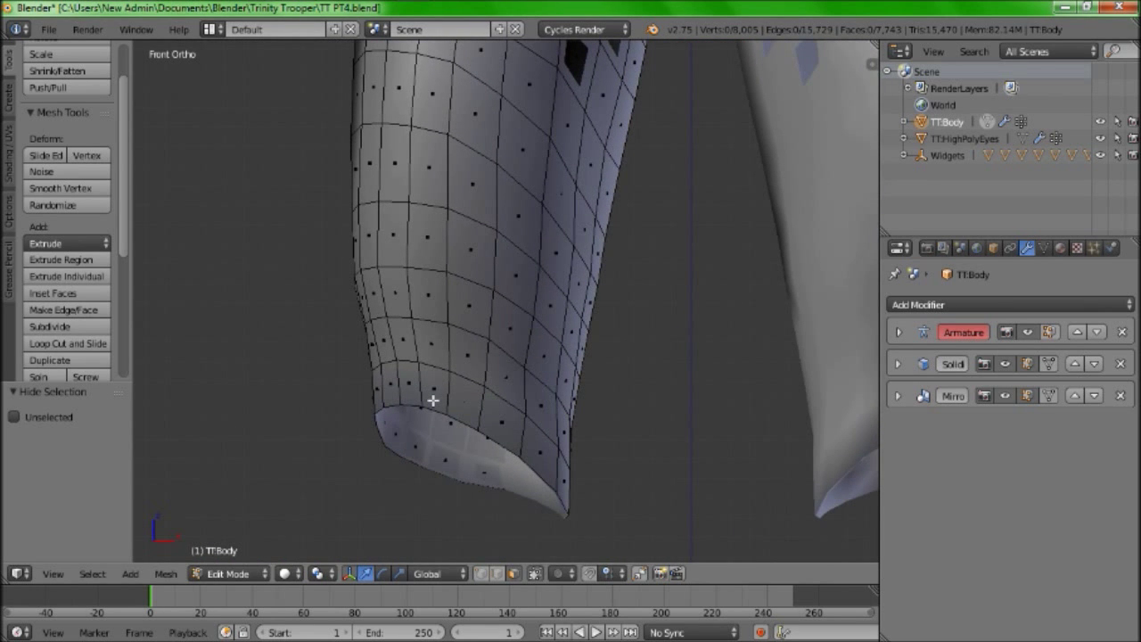
key(alt+h)
shift+scroll(479, 242, down, 5)
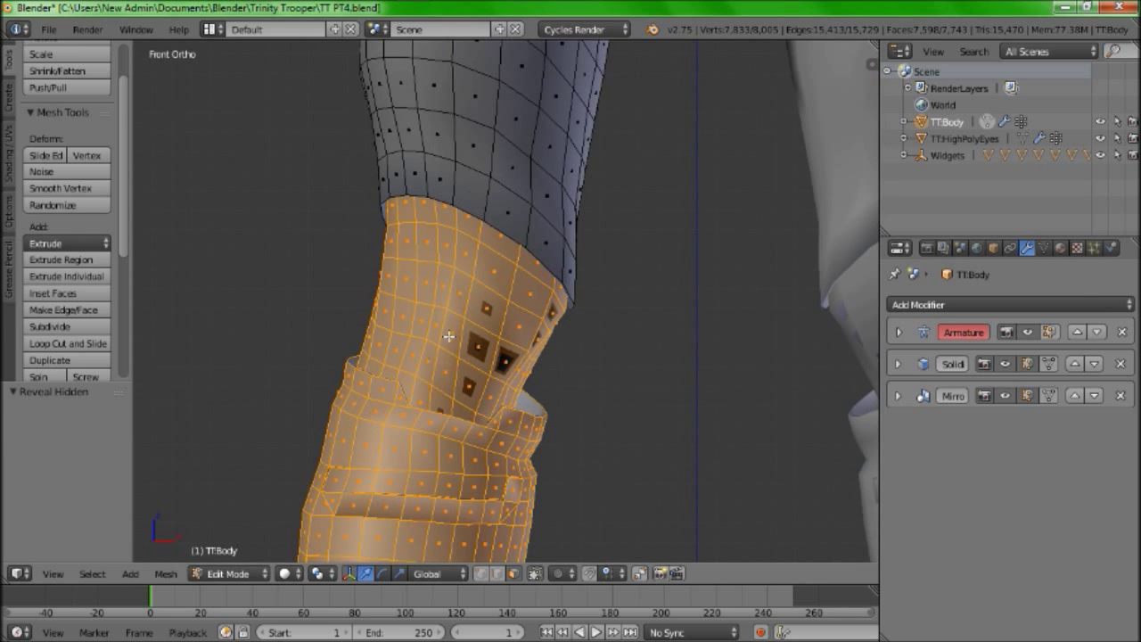
key(l)
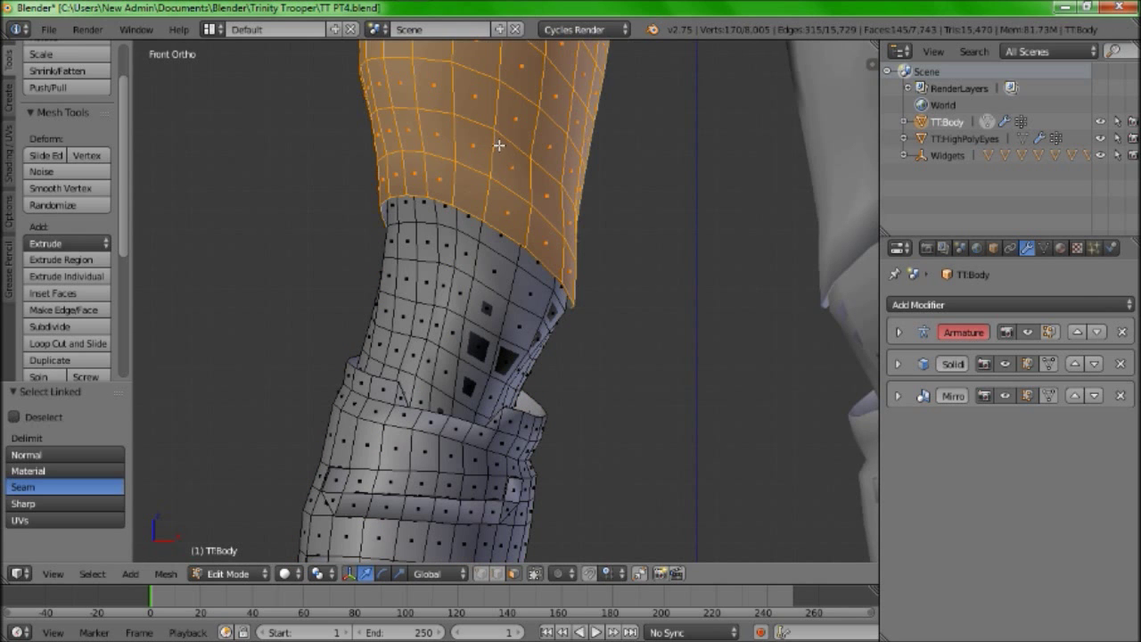
key(l)
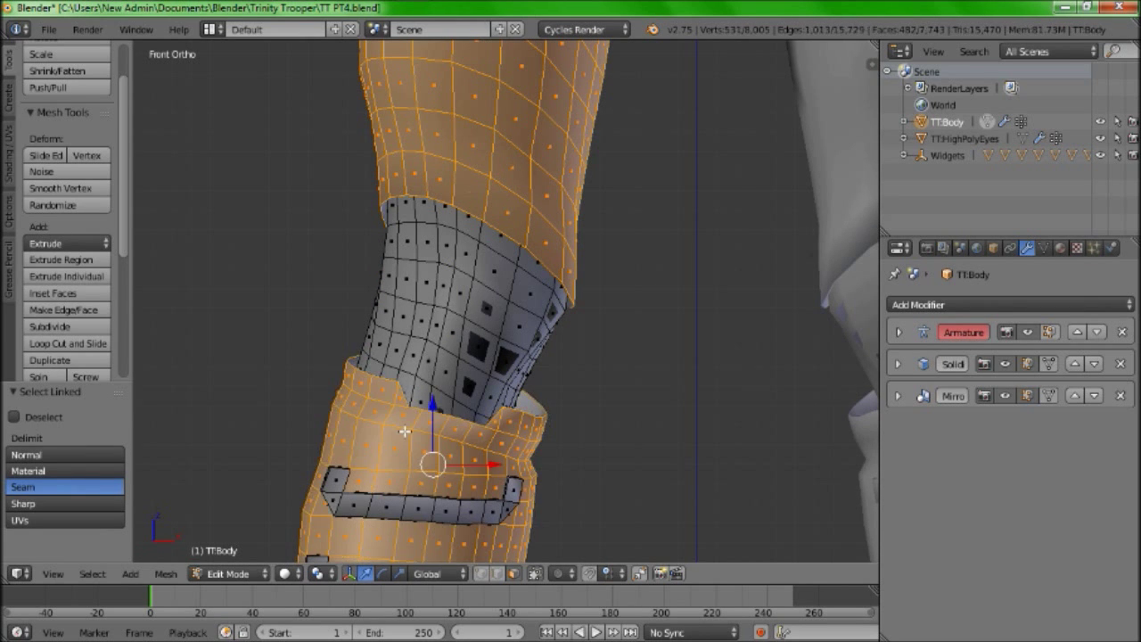
key(shift+h)
shift+middle_drag(434, 346, 384, 408)
key(a)
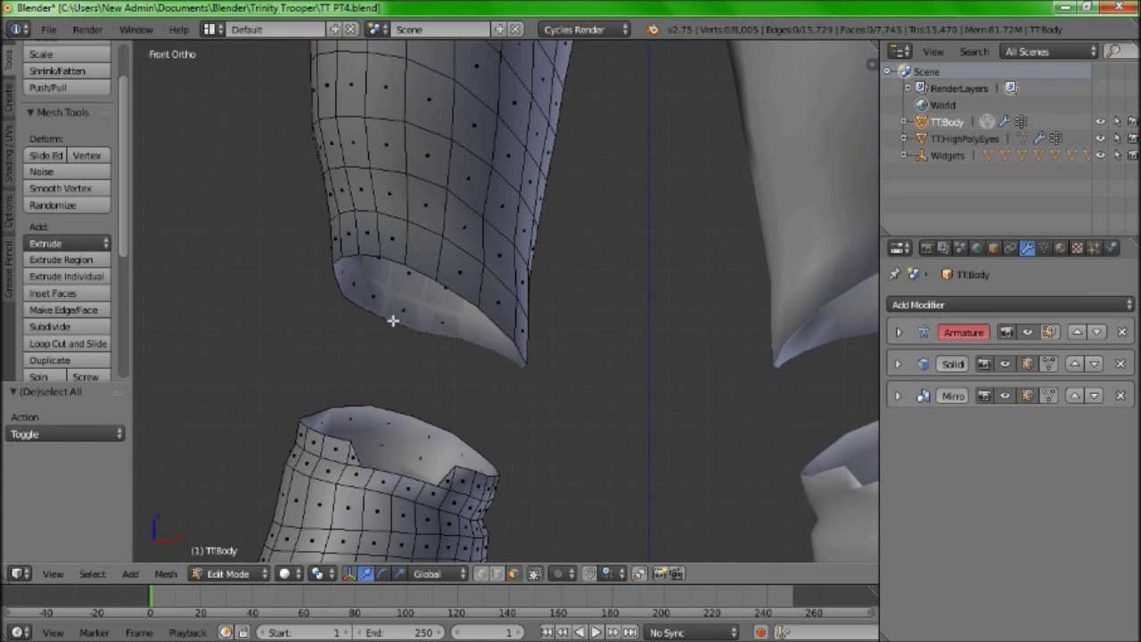
Cut a notch in the thigh plate's lower front edge by deleting five adjacent bottom-row faces
right_click(392, 243)
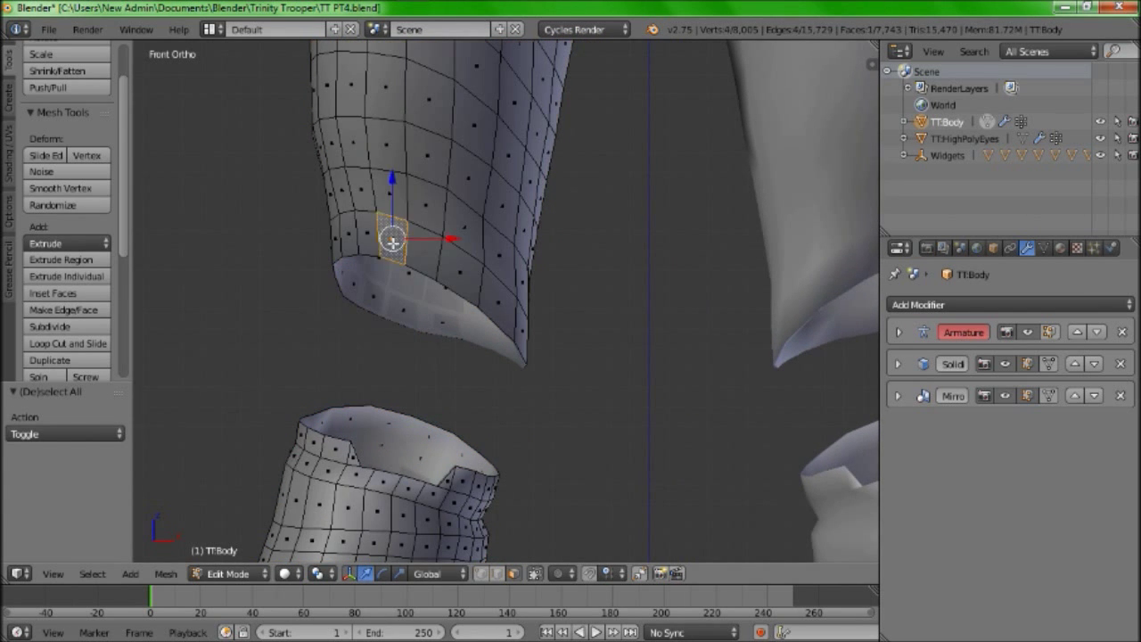
ctrl+right_click(465, 280)
key(x)
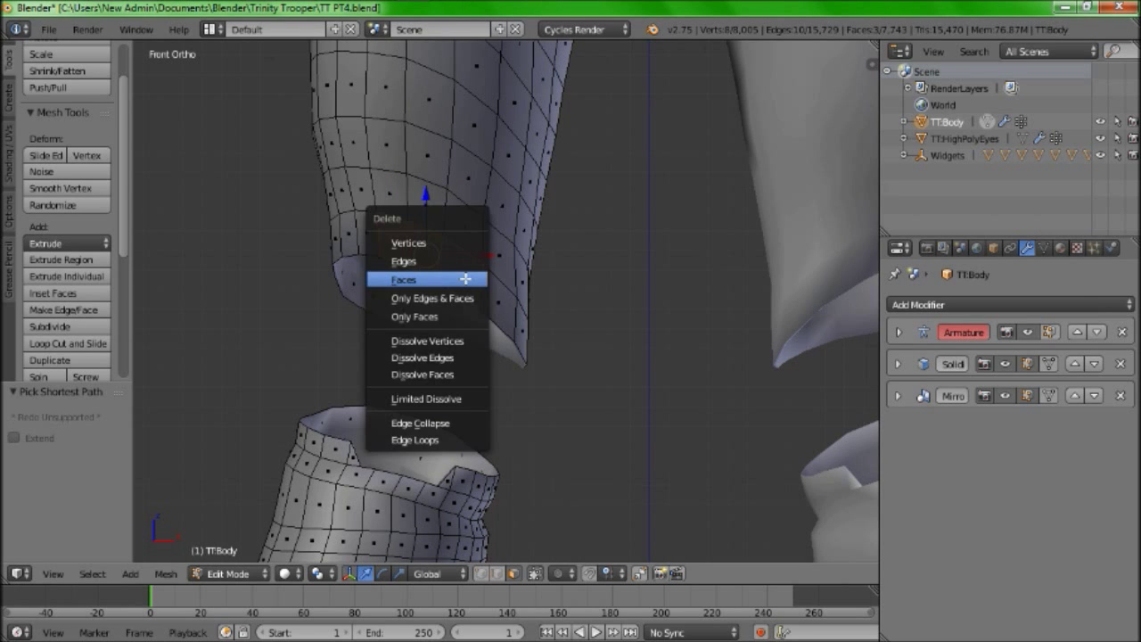
click(464, 282)
shift+middle_drag(464, 272, 409, 325)
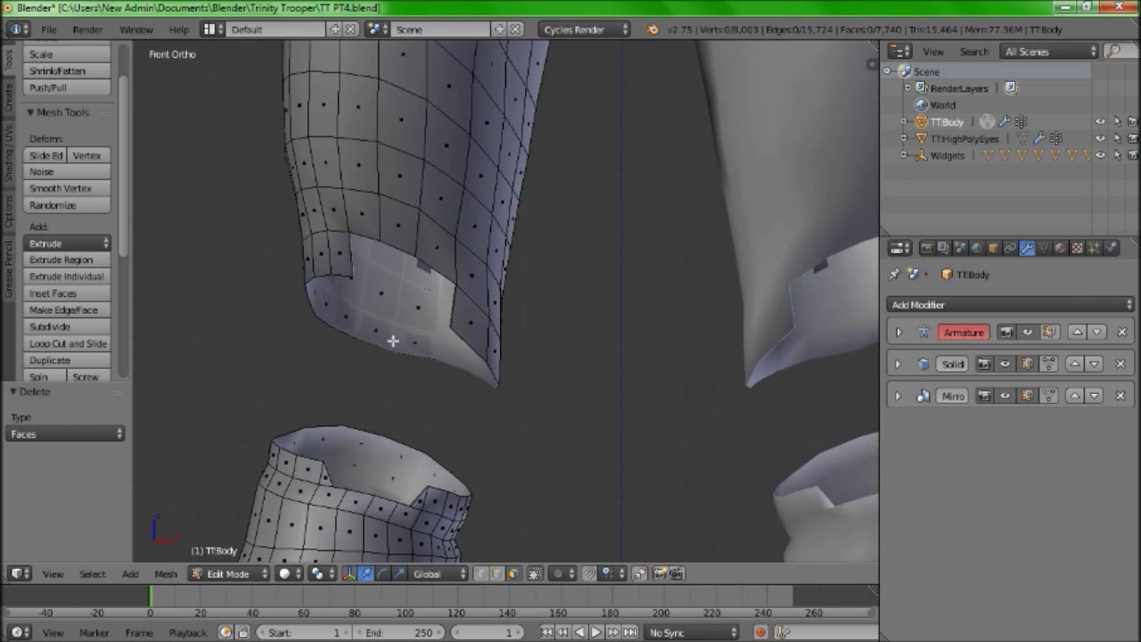
right_click(341, 258)
shift+right_click(464, 332)
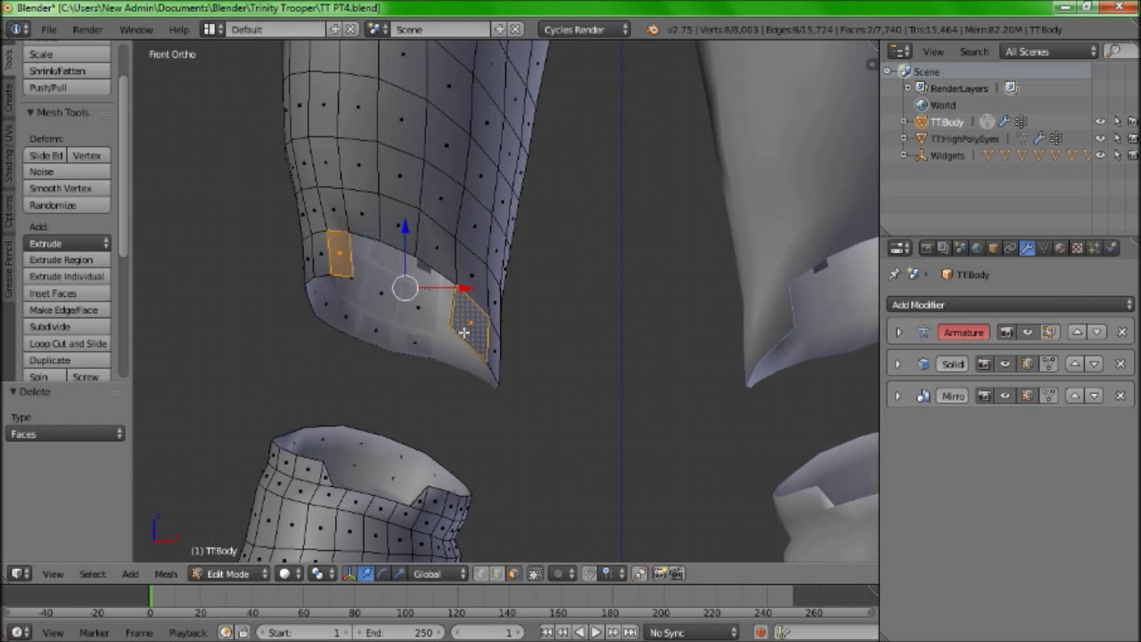
key(x)
click(464, 332)
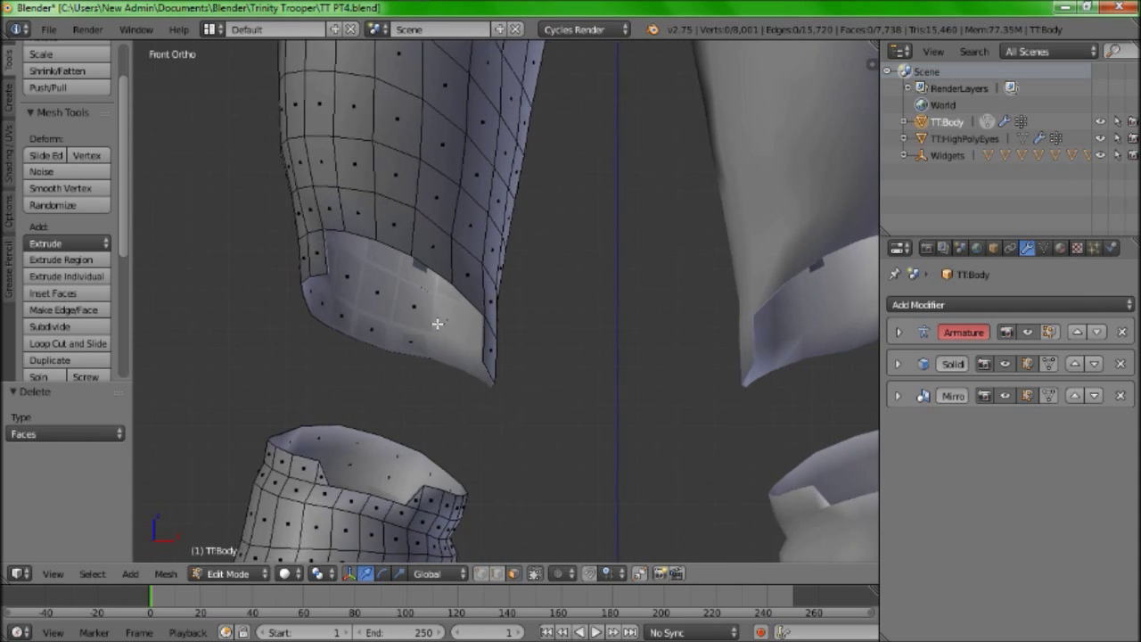
Fill the outer corner of the thigh plate's lower front notch with a triangular face between three vertices
shift+middle_drag(396, 303, 374, 312)
right_click(310, 284)
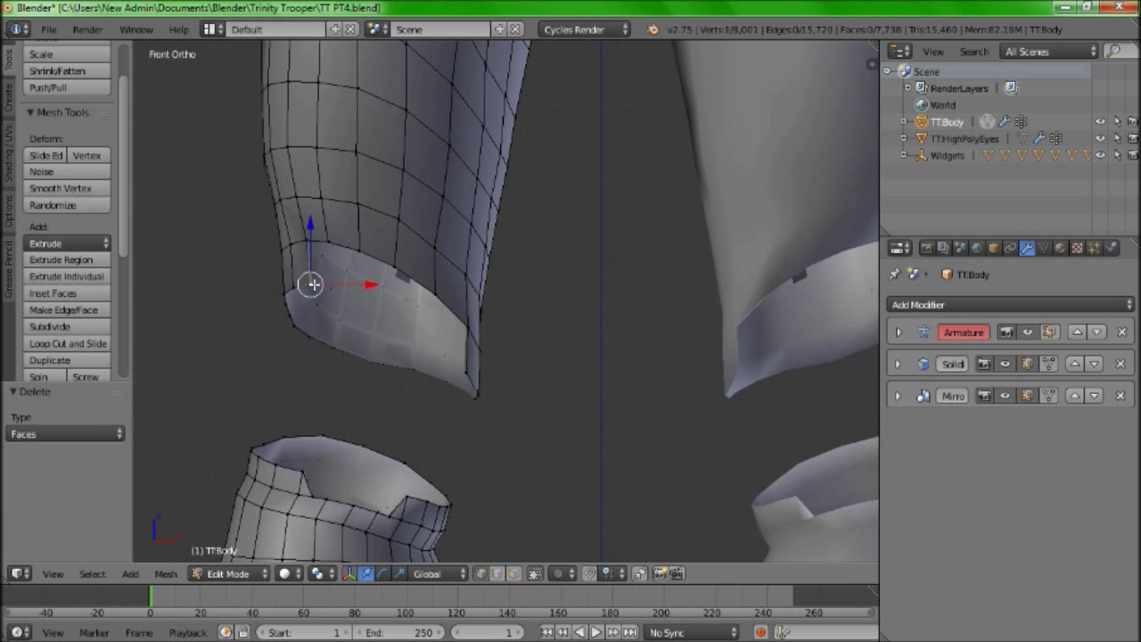
shift+right_click(321, 243)
shift+right_click(308, 242)
key(f)
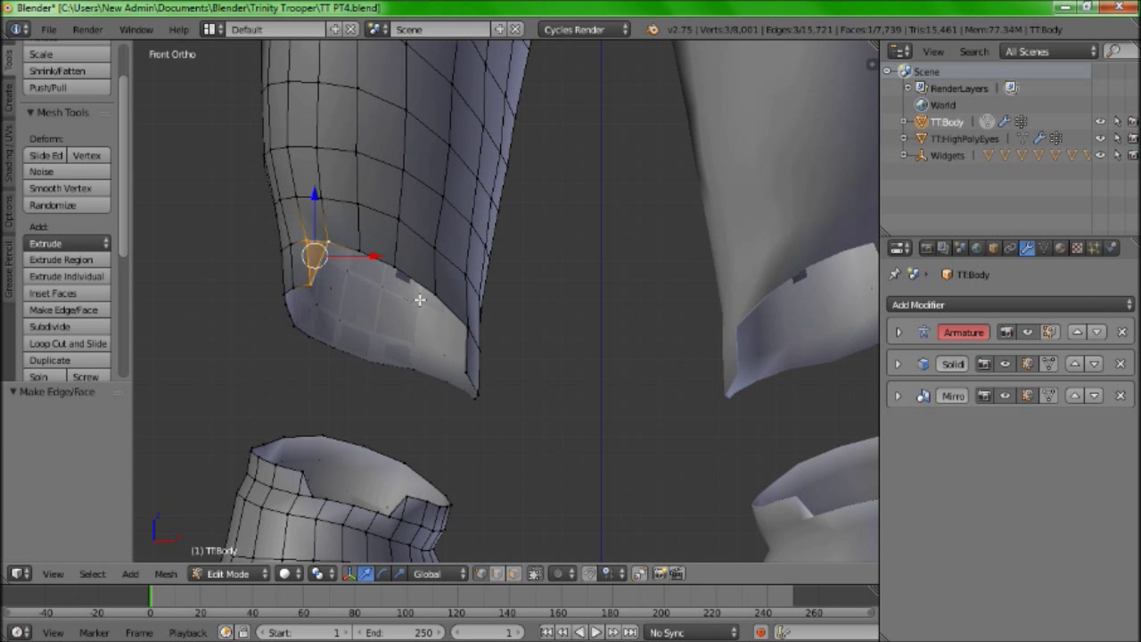
Try to fill the inner corner of the thigh plate's lower front notch with a face from a six-vertex path
right_click(467, 362)
ctrl+right_click(433, 292)
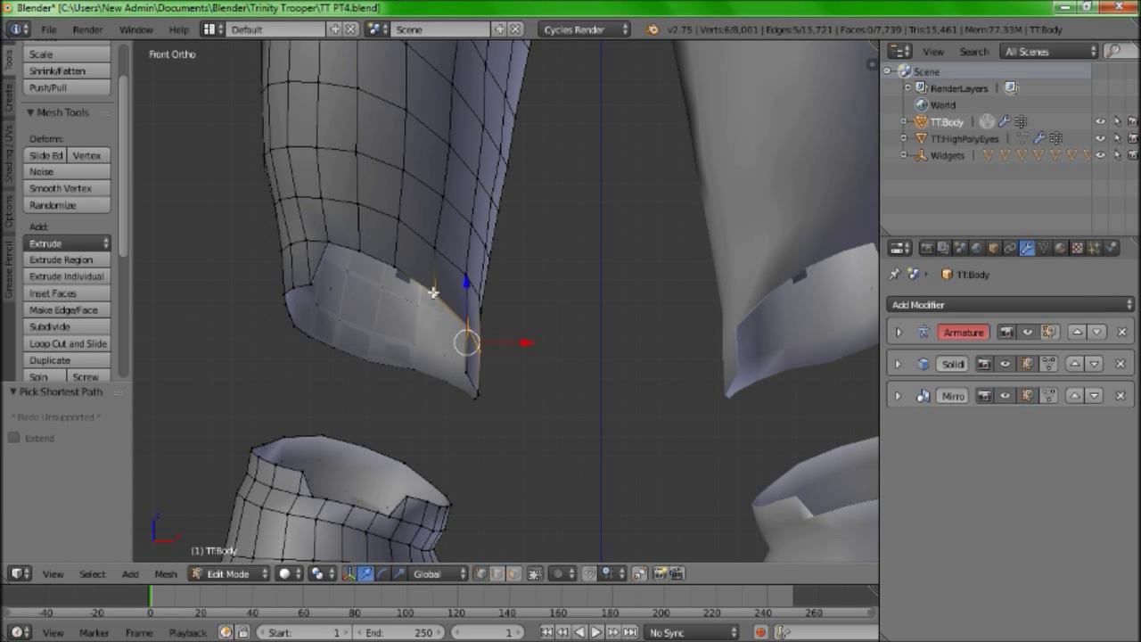
key(f)
key(a)
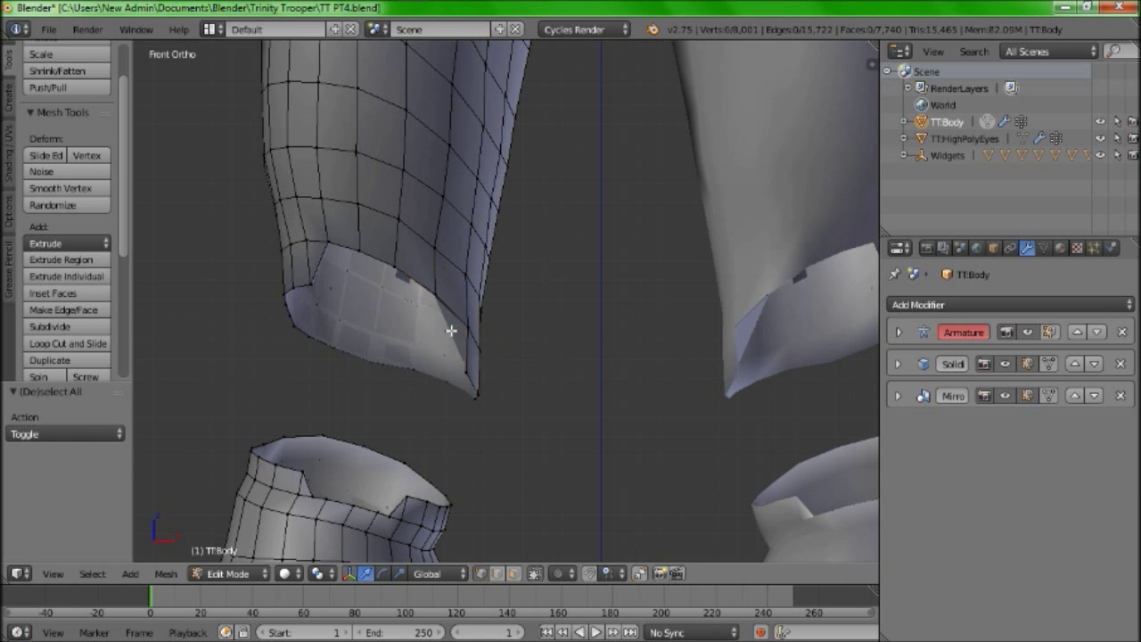
middle_drag(453, 358, 586, 351)
key(ctrl+z)
key(ctrl+z)
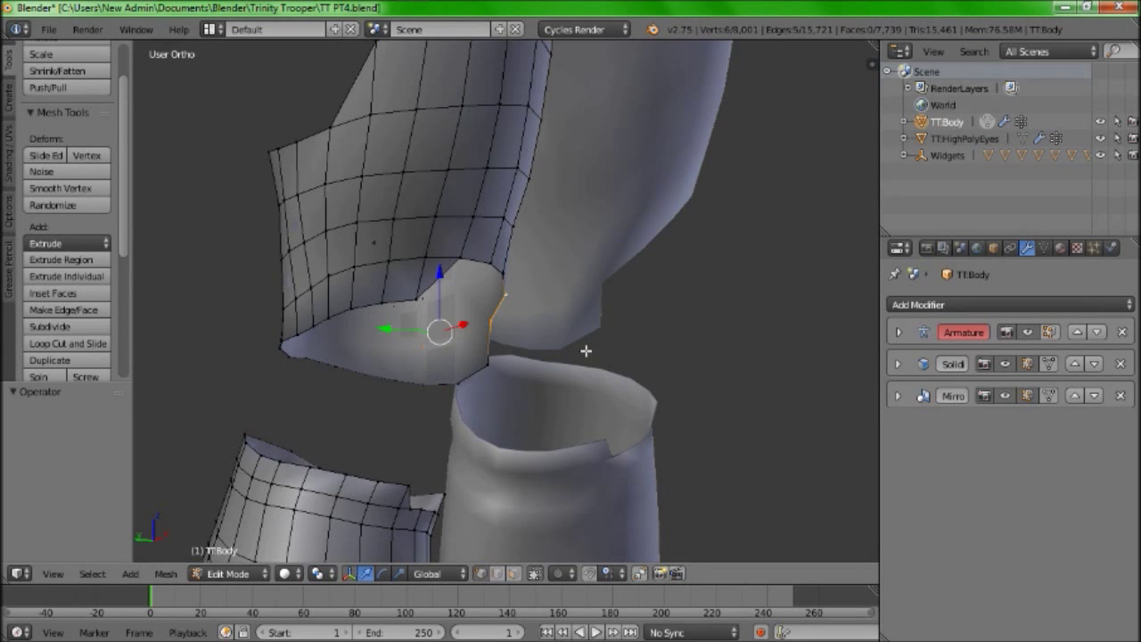
Fill the inner corner of the thigh plate's lower front notch with a triangular face between three vertices
middle_drag(586, 351, 438, 366)
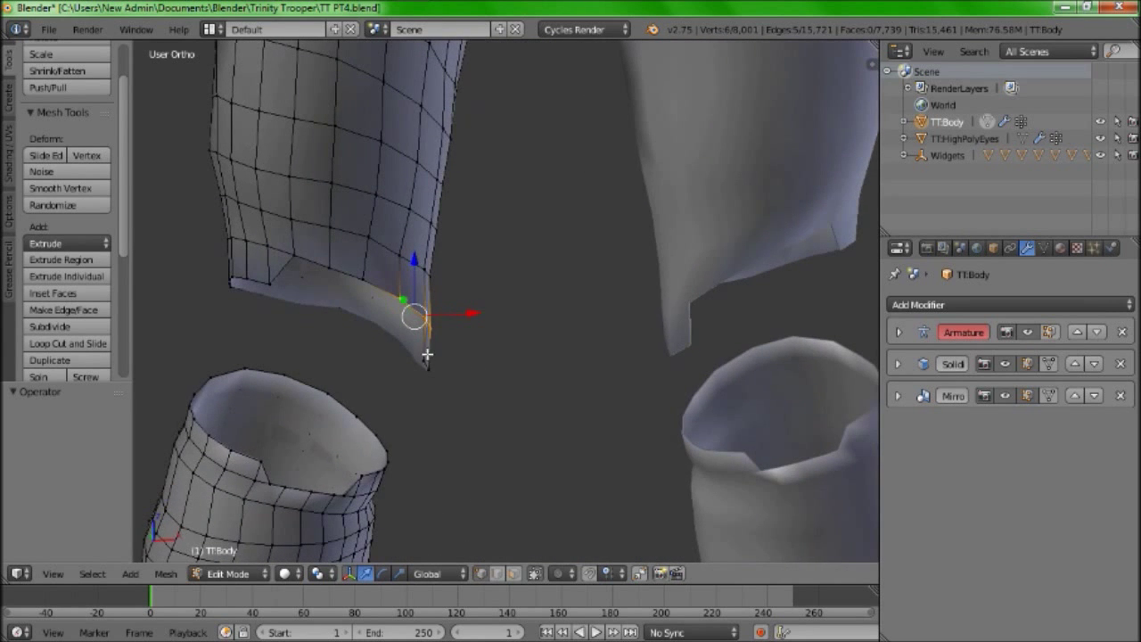
right_click(426, 357)
ctrl+right_click(403, 303)
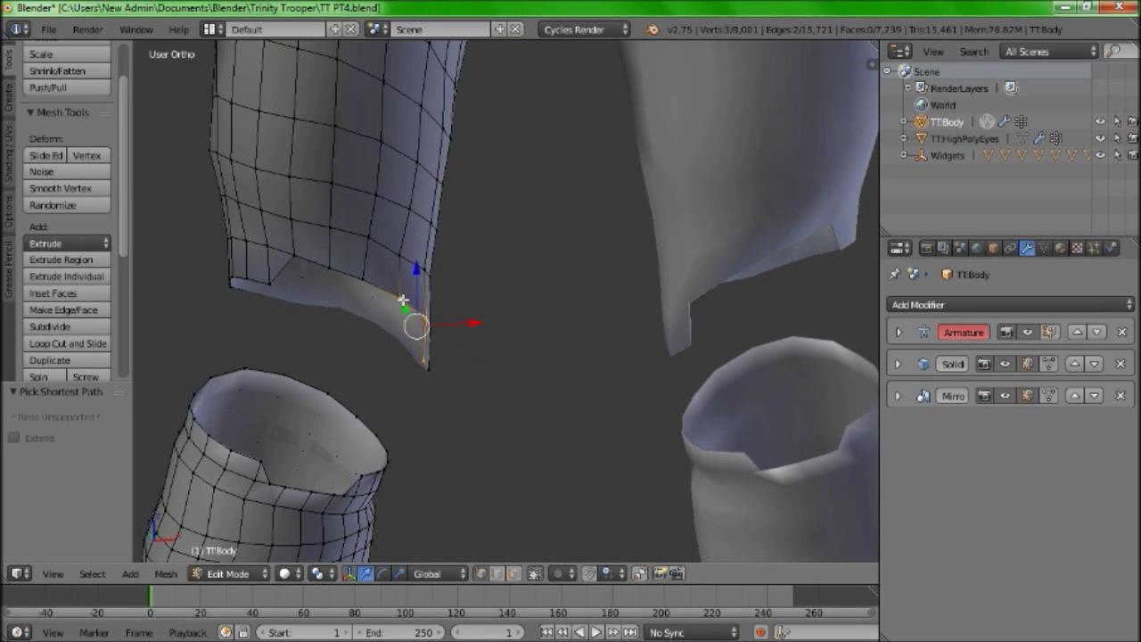
key(f)
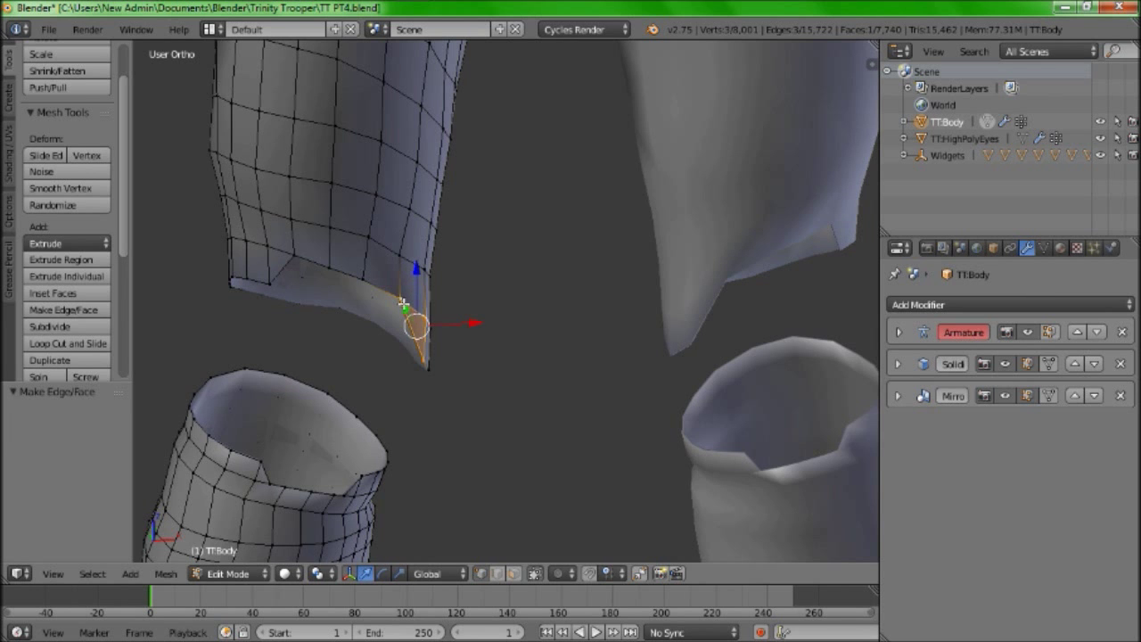
key(a)
middle_drag(438, 331, 469, 352)
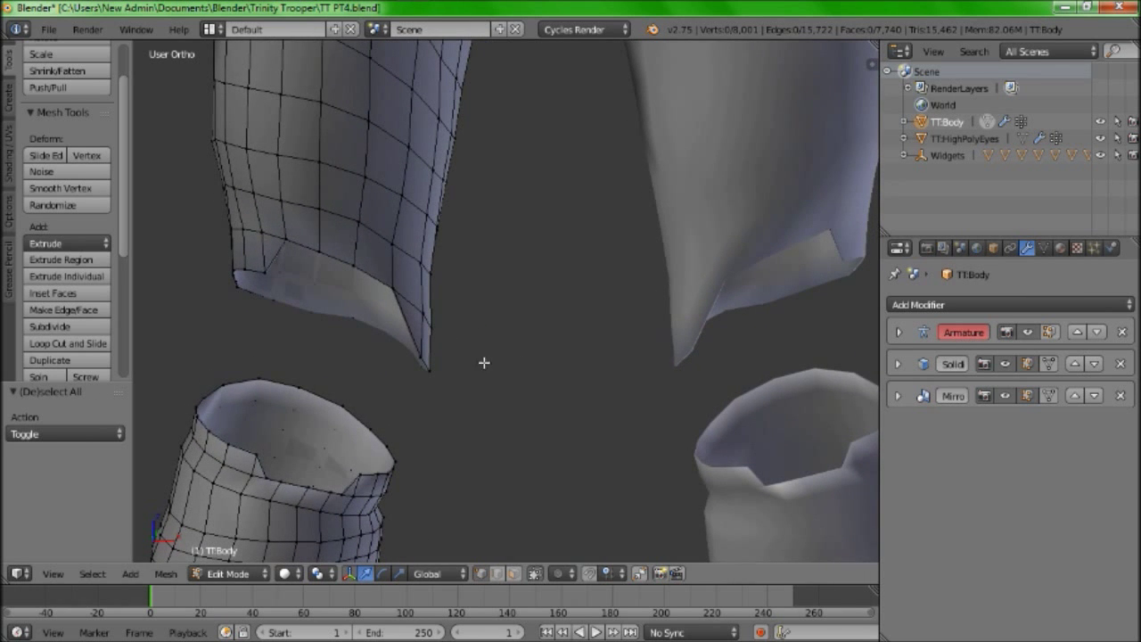
Select the linked shin plate and hide it, leaving only the thigh plate in view
scroll(486, 362, down, 2)
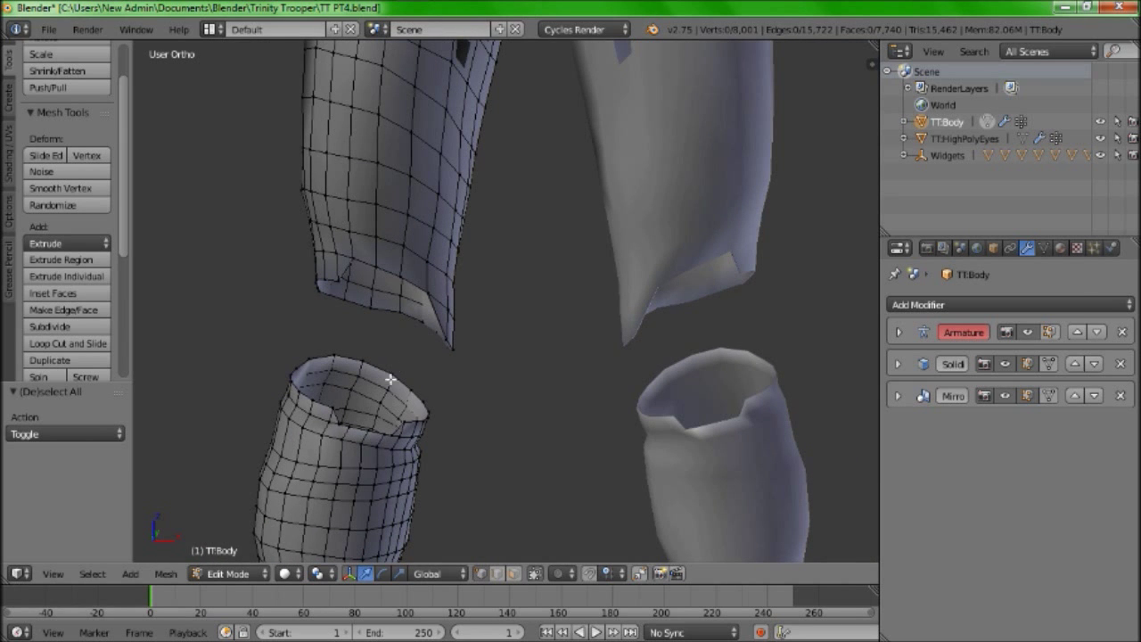
key(l)
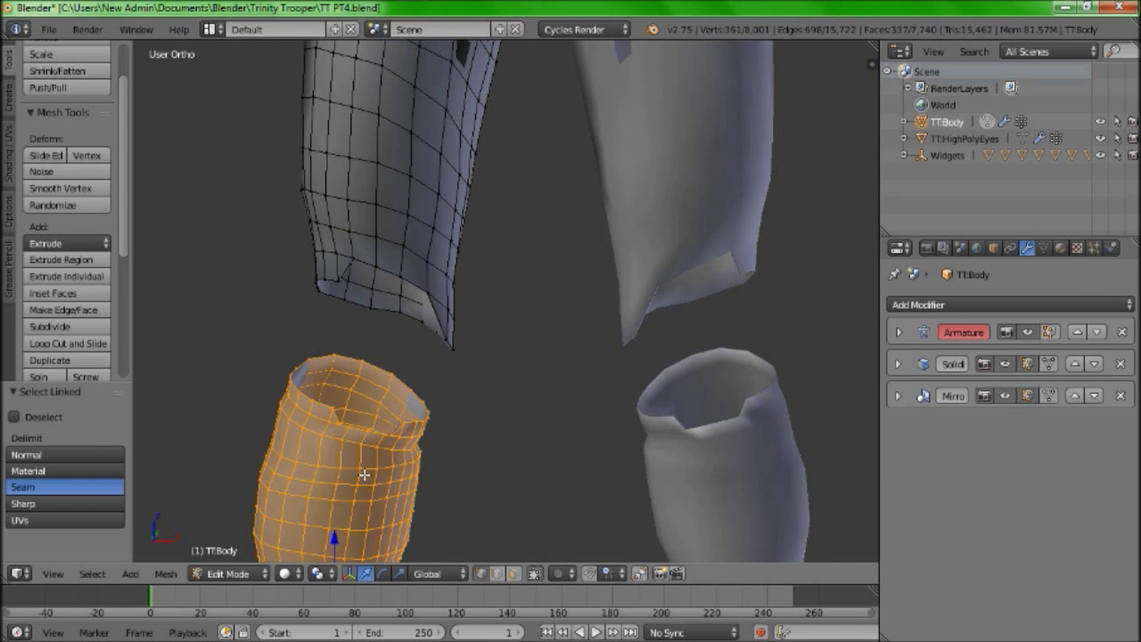
key(h)
scroll(295, 430, up, 3)
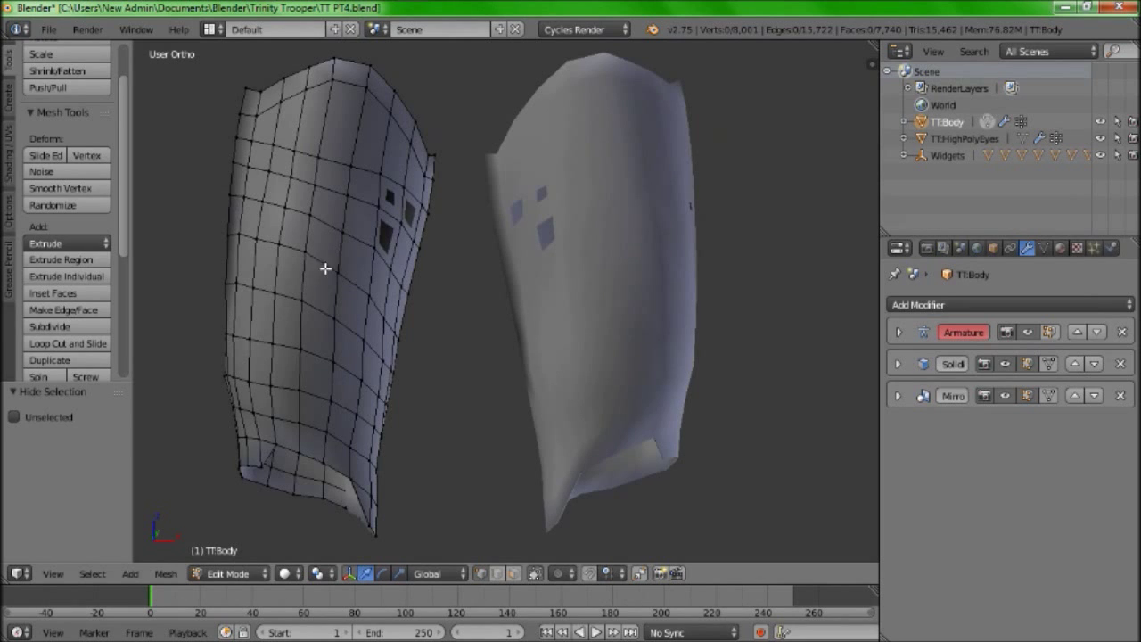
Switch to the reference drawing in Windows Photo Viewer, examine the leg armour in the front, side and female sketches, and return to Blender
mouse_move(419, 7)
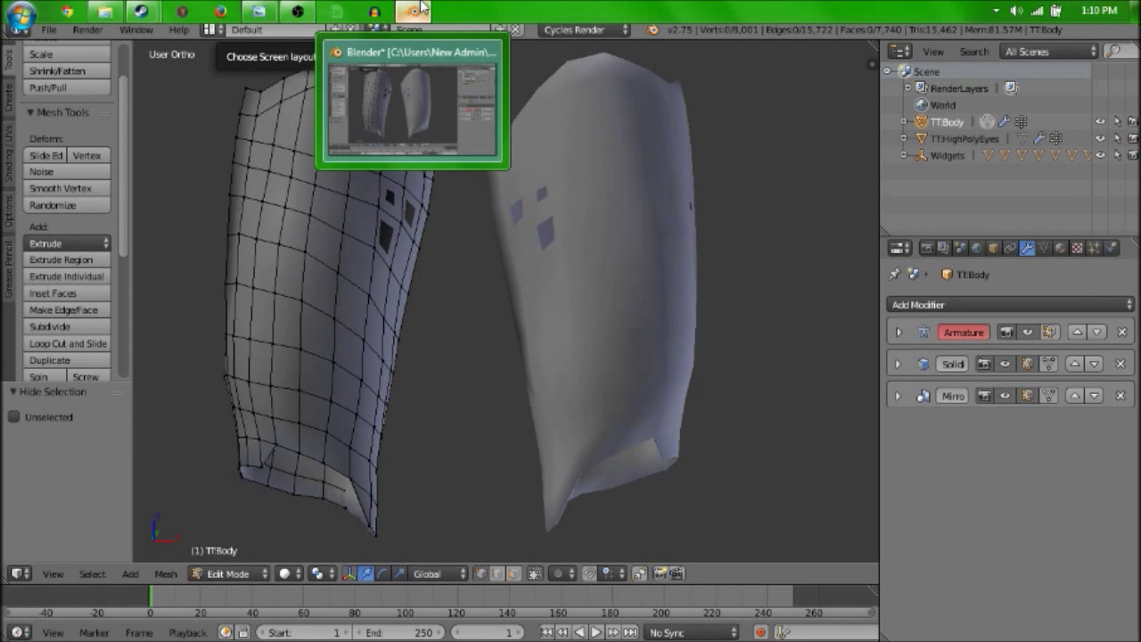
click(259, 11)
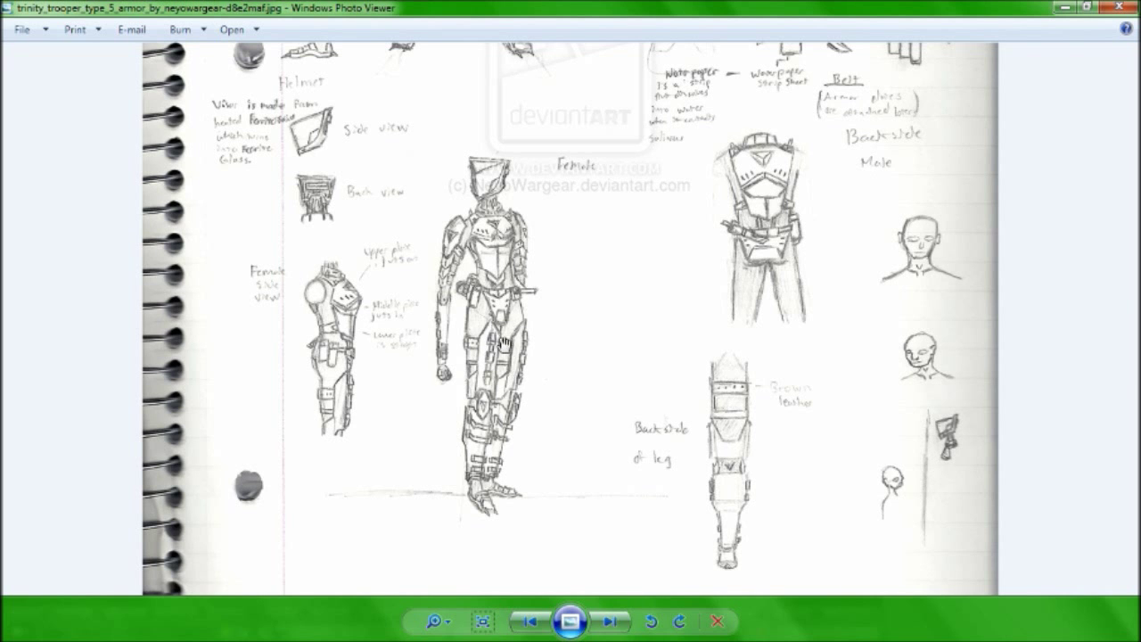
drag(503, 210, 502, 405)
drag(485, 230, 484, 314)
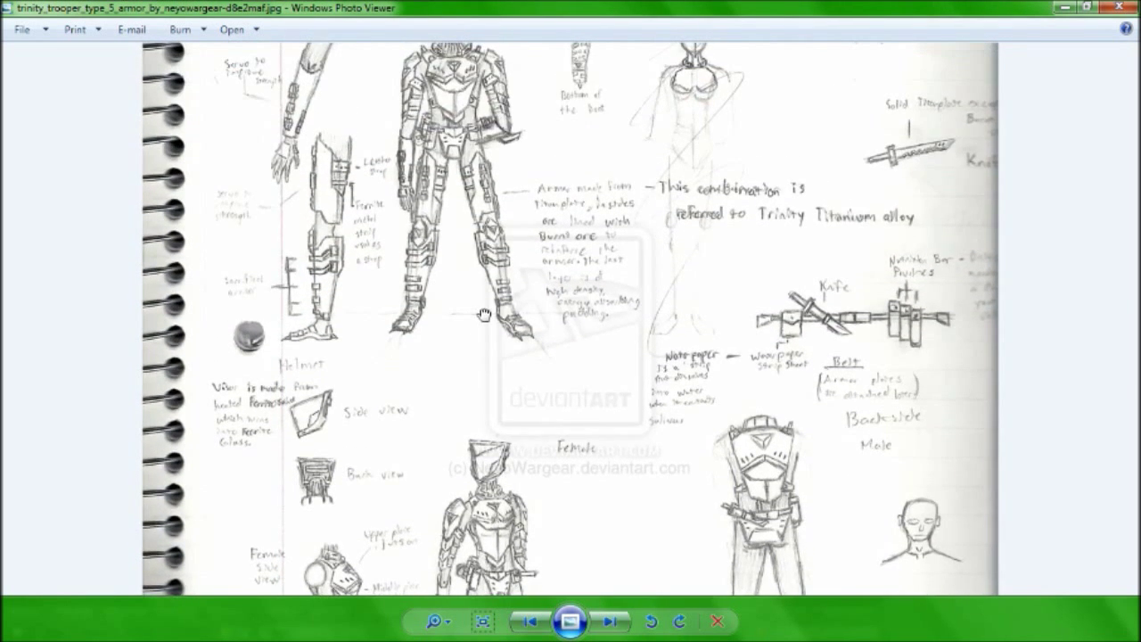
drag(459, 550, 417, 389)
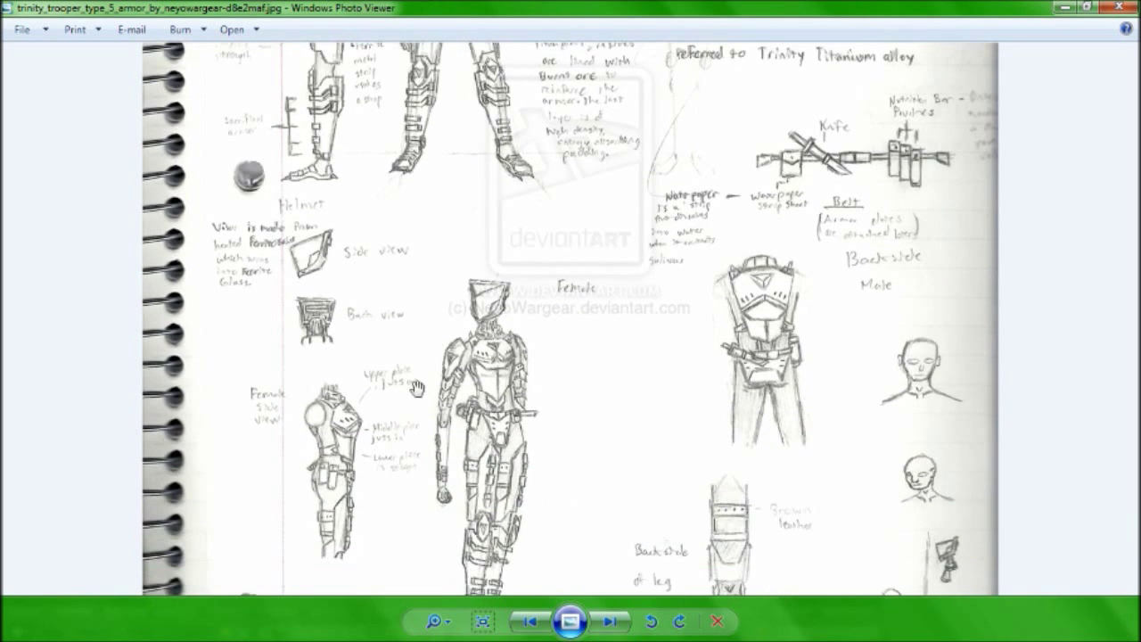
drag(349, 46, 331, 222)
drag(459, 459, 474, 164)
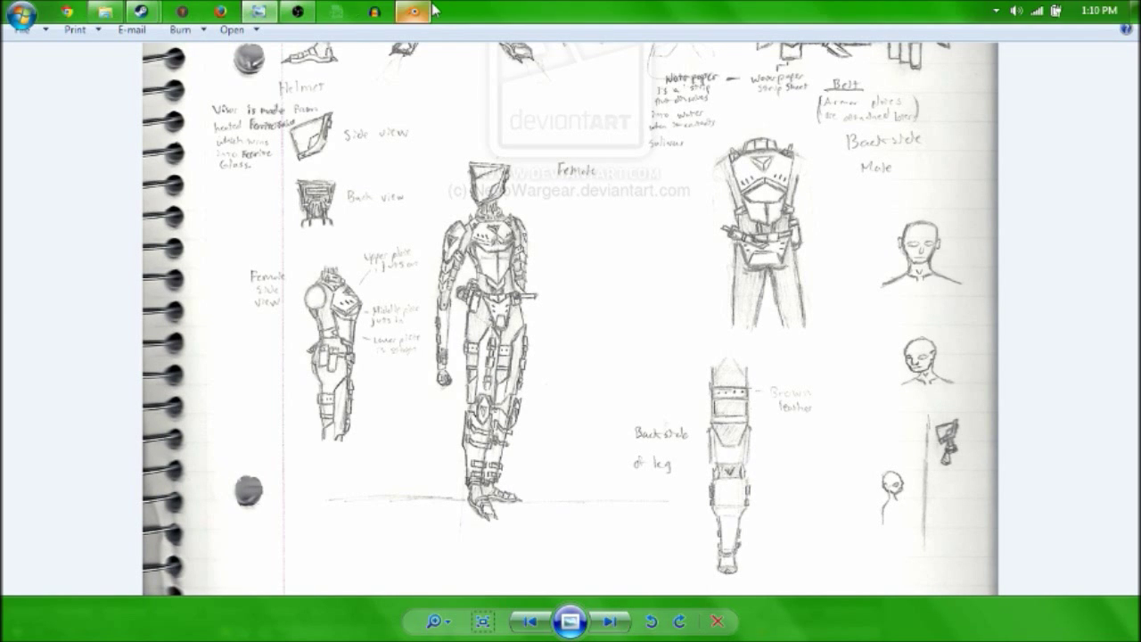
click(419, 11)
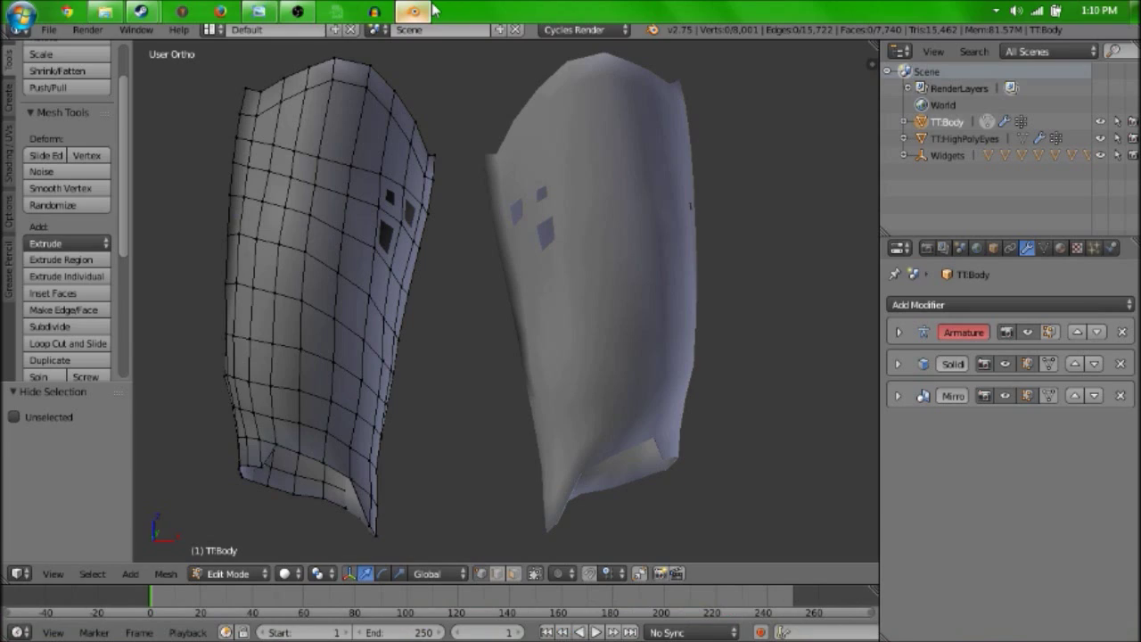
Add one loop cut across the thigh plate just below its upper rim, slid toward the top edge, and clear the selection
key(ctrl+r)
click(302, 116)
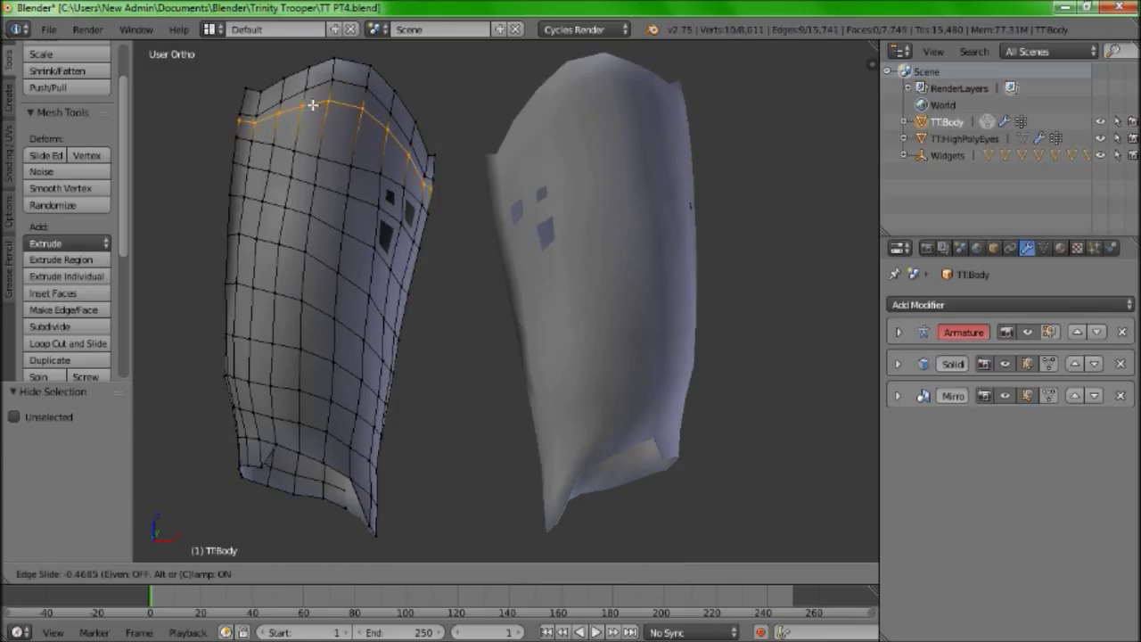
click(313, 105)
right_click(268, 116)
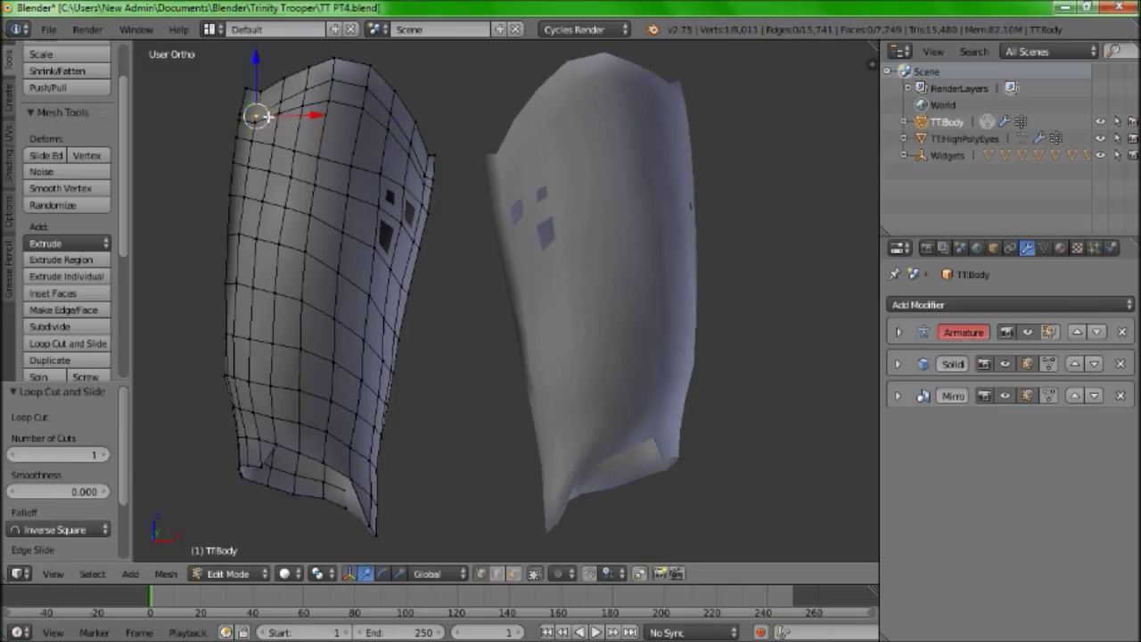
key(a)
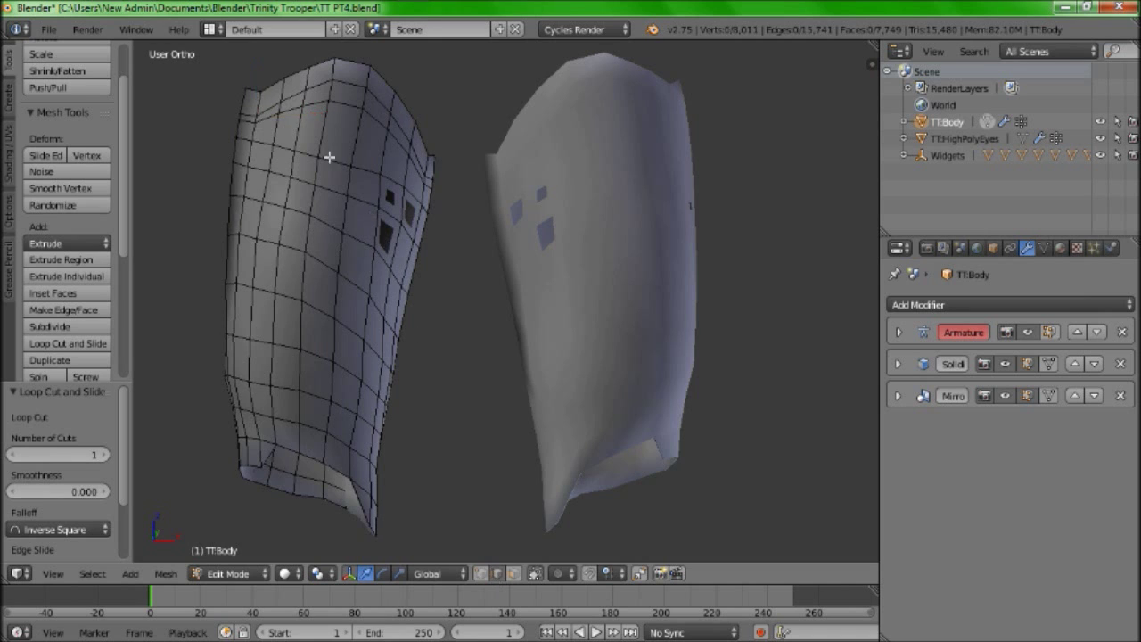
Try to shrink the edge path across the front of the thigh plate's new upper loop uniformly on all axes
right_click(270, 117)
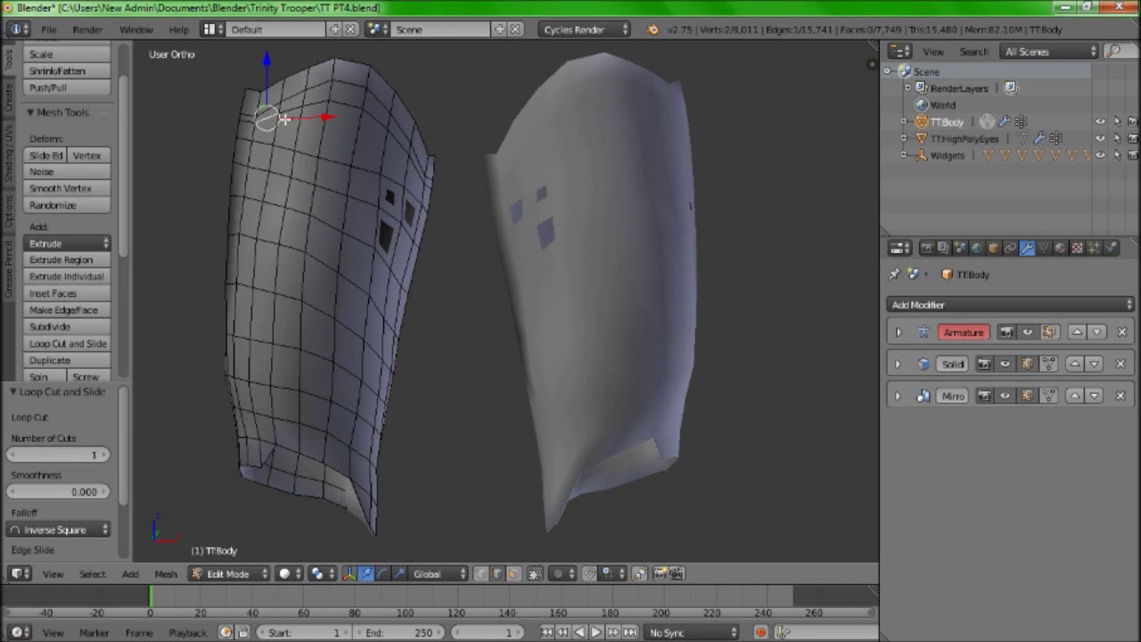
ctrl+right_click(402, 144)
key(s)
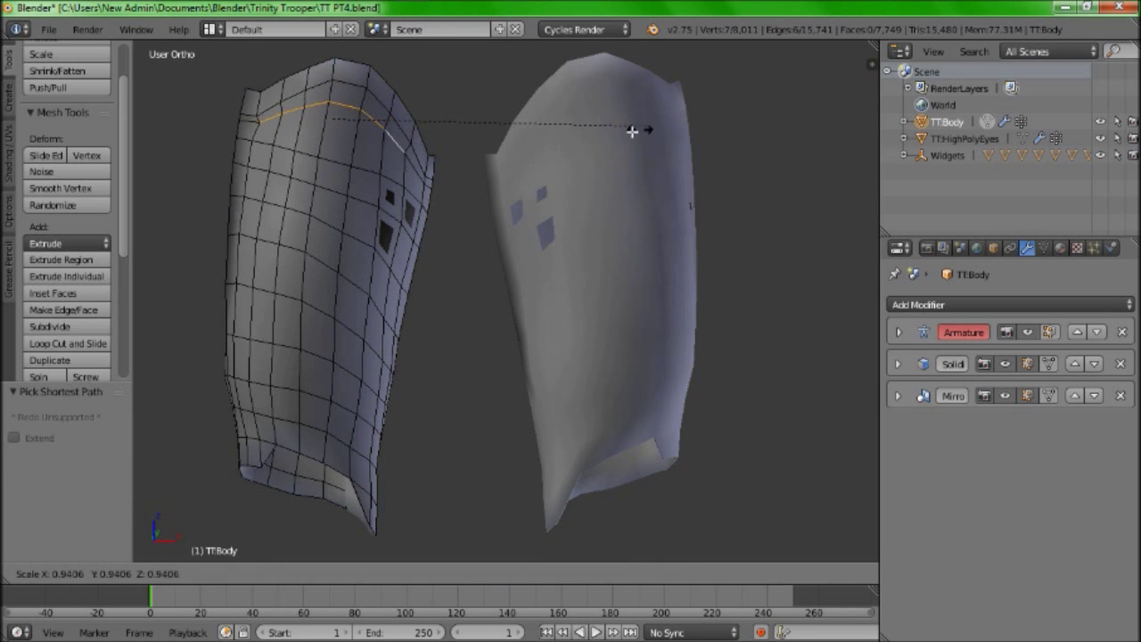
click(606, 129)
key(ctrl+z)
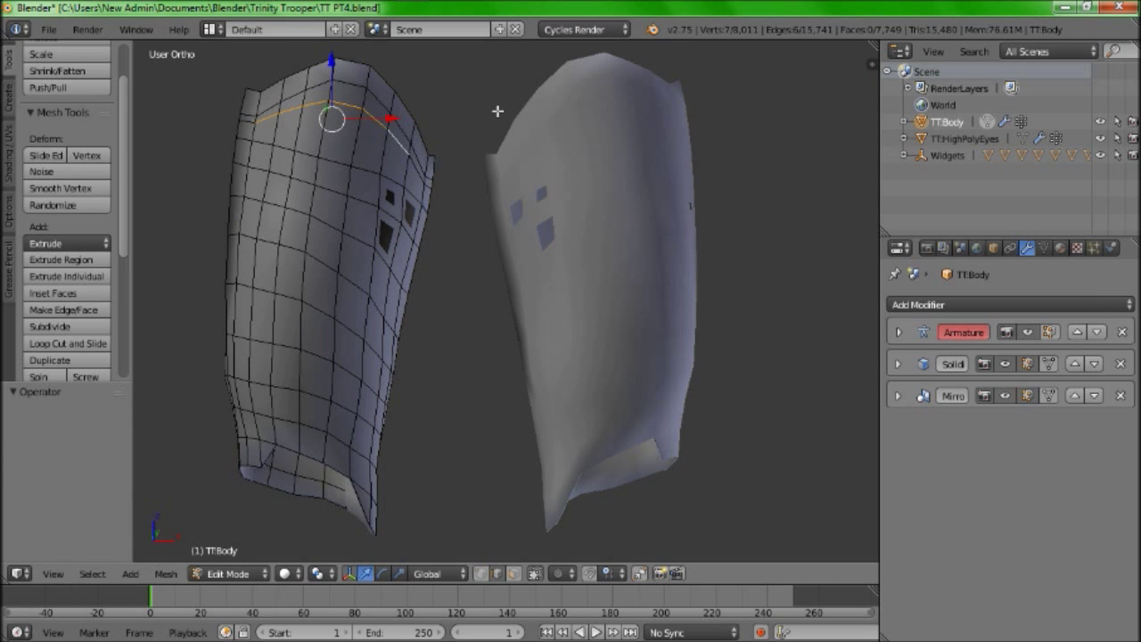
Try to flatten the upper edge path of the thigh plate along the Z axis with a scale of 0.286
key(s)
key(z)
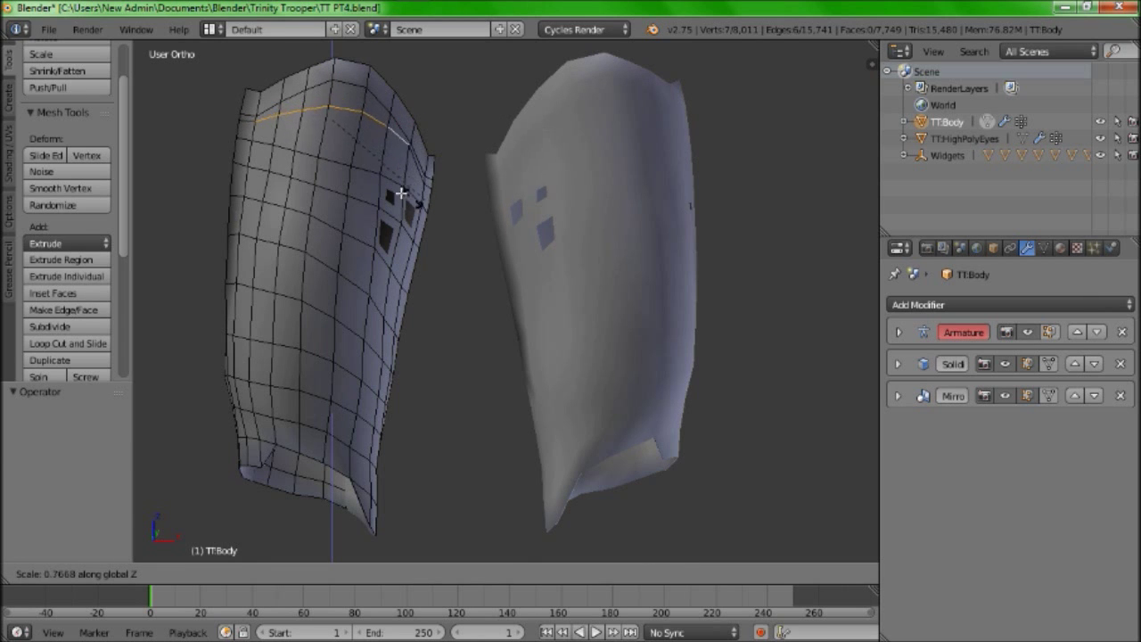
click(348, 159)
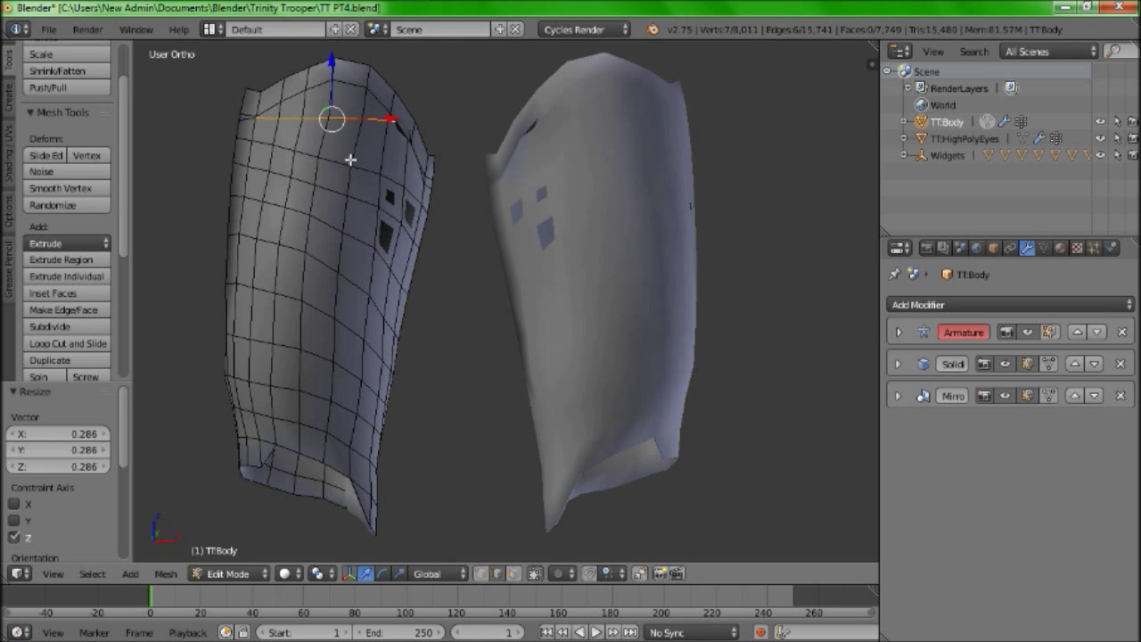
key(ctrl+z)
key(a)
Extrude five faces of the thigh plate's front column about 0.07 outward: one near the top, two in the middle and two lower down
middle_drag(381, 132, 348, 149)
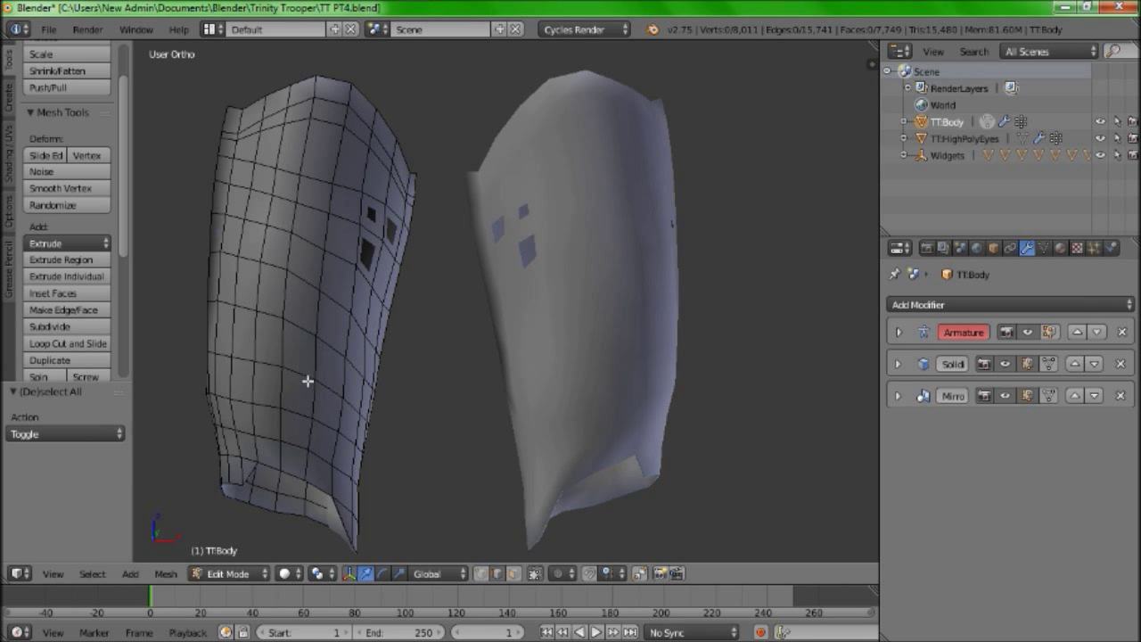
click(514, 573)
right_click(326, 159)
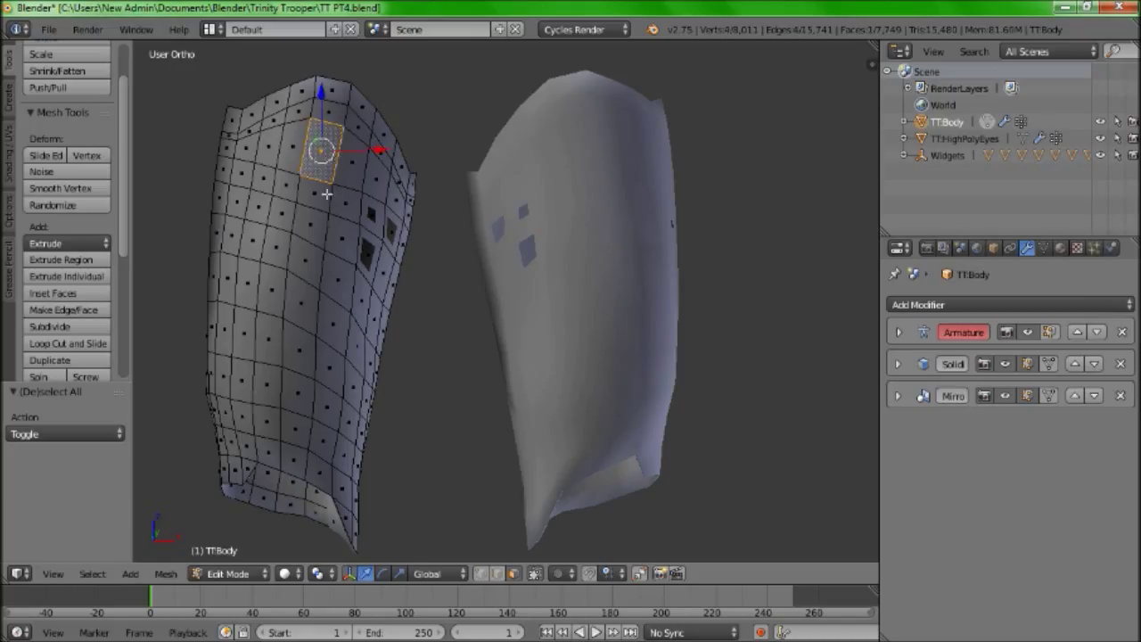
shift+right_click(311, 262)
shift+right_click(304, 313)
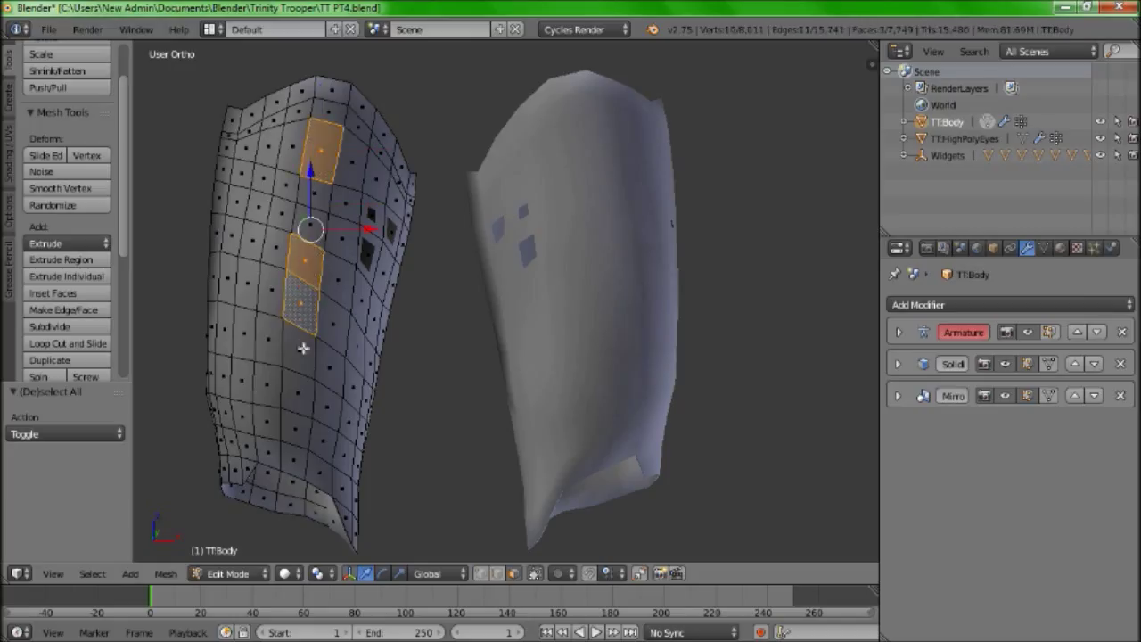
shift+right_click(298, 433)
shift+right_click(294, 393)
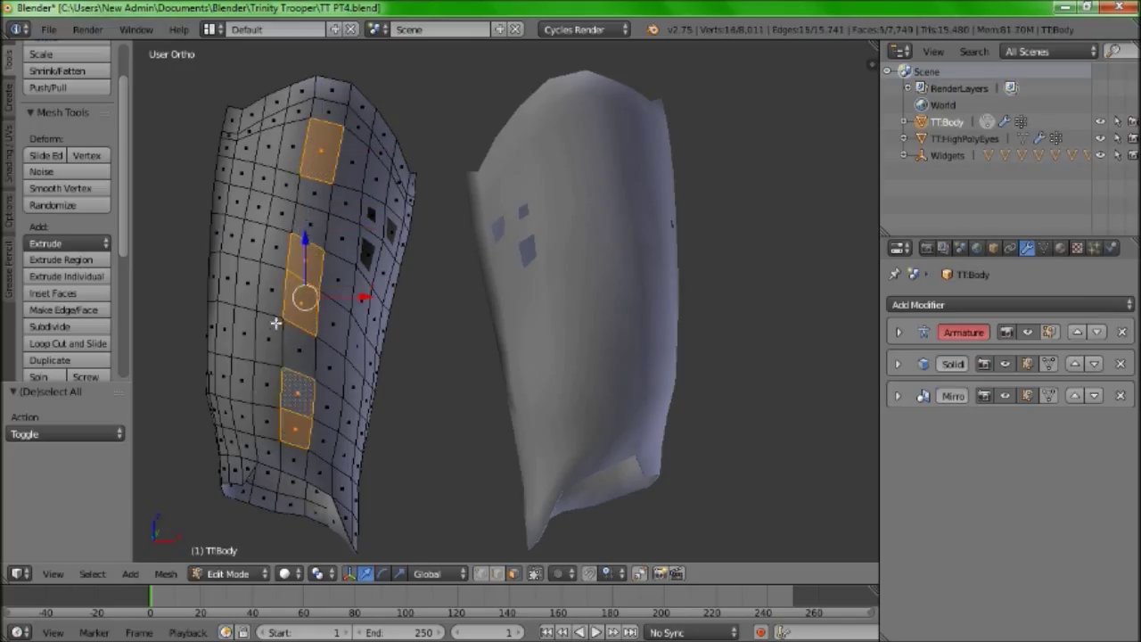
middle_drag(287, 301, 368, 292)
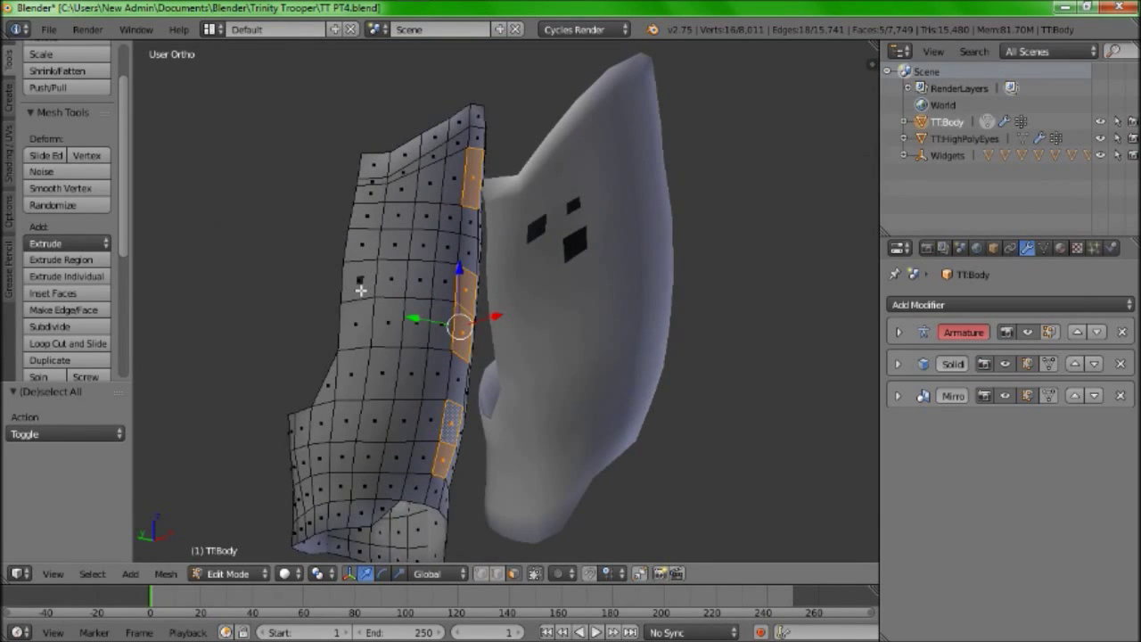
key(KP_3)
key(e)
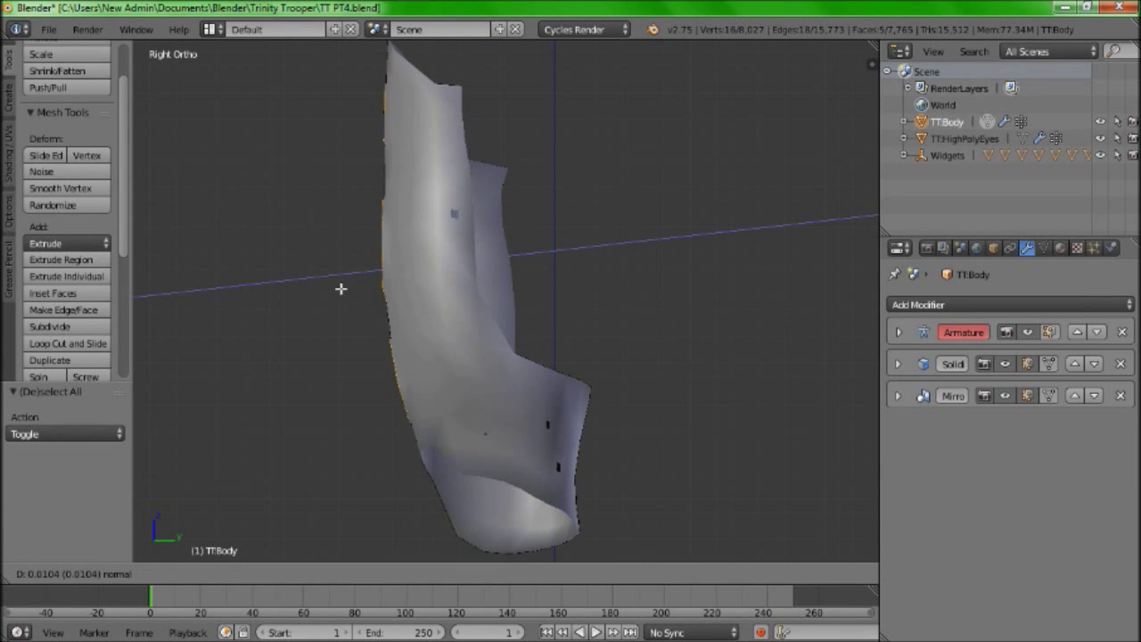
click(267, 297)
key(KP_1)
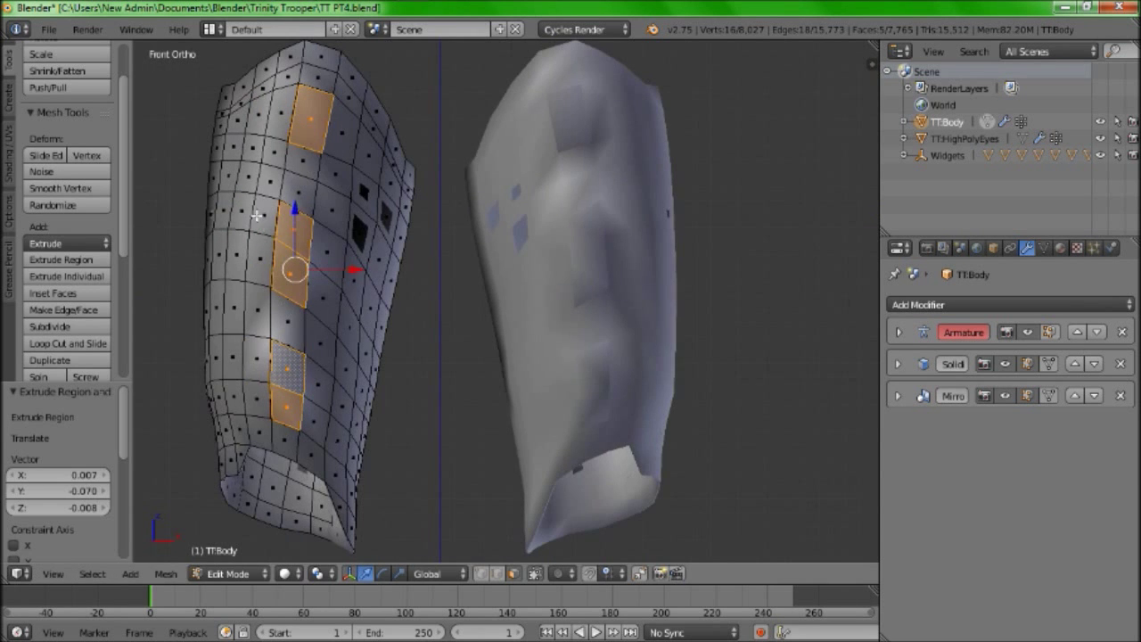
click(295, 205)
Extrude the three recessed faces between the raised blocks of the thigh plate's front column about 0.026 outward
right_click(297, 183)
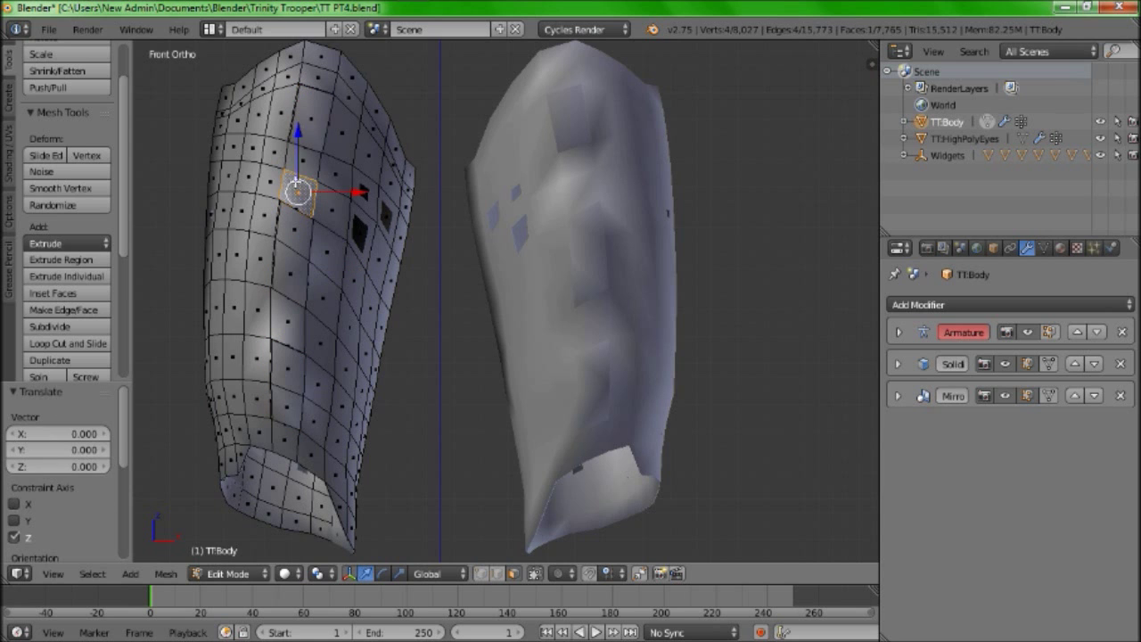
shift+right_click(285, 313)
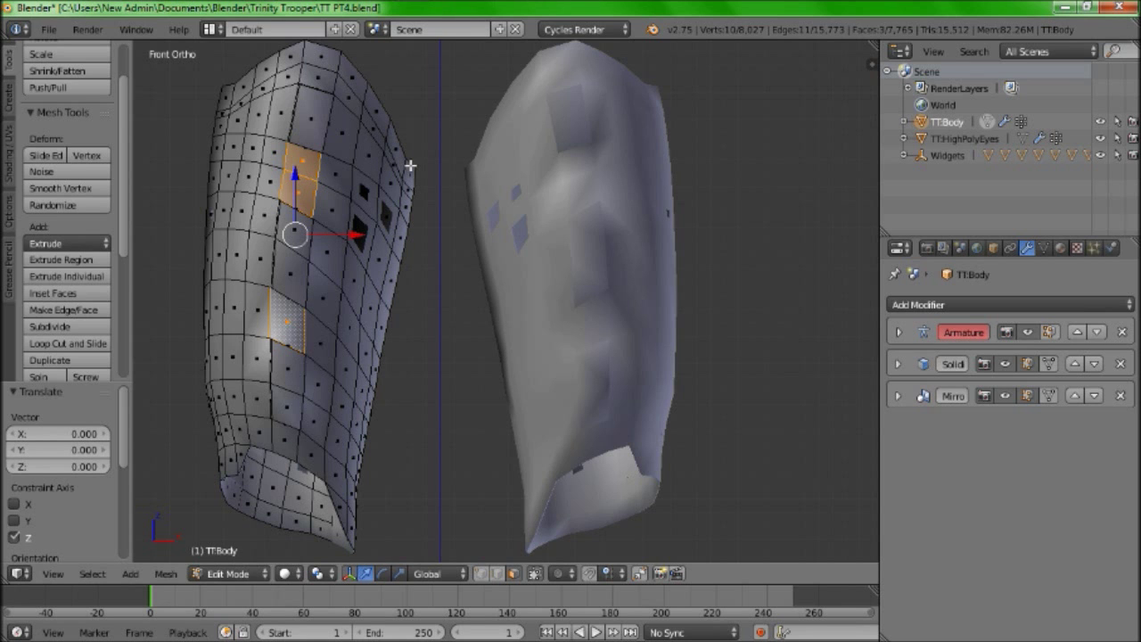
key(KP_3)
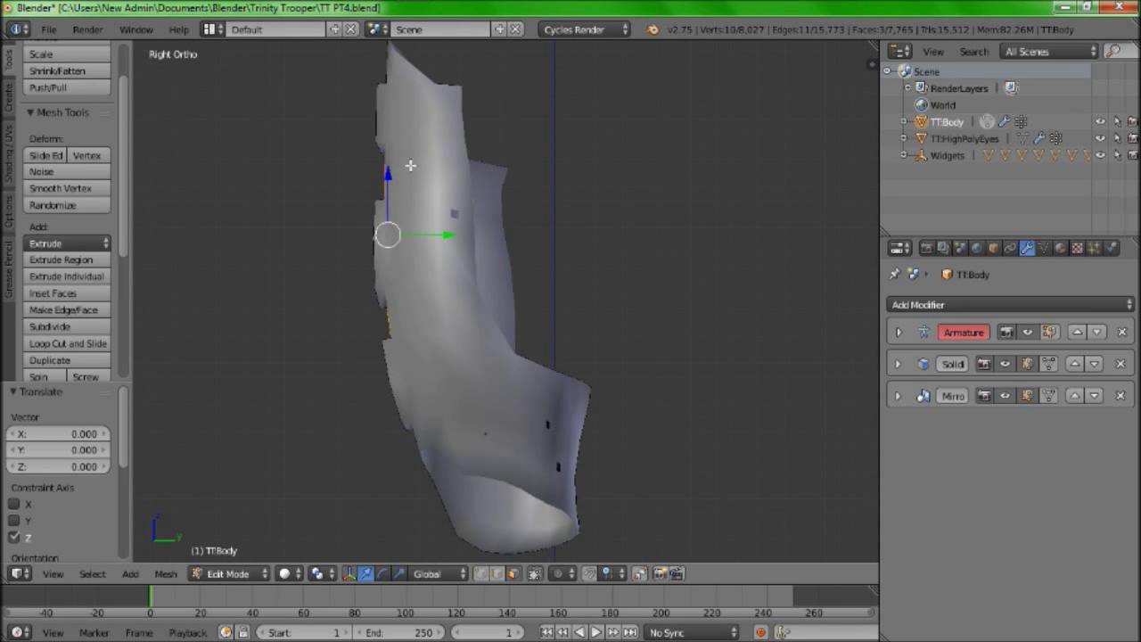
key(e)
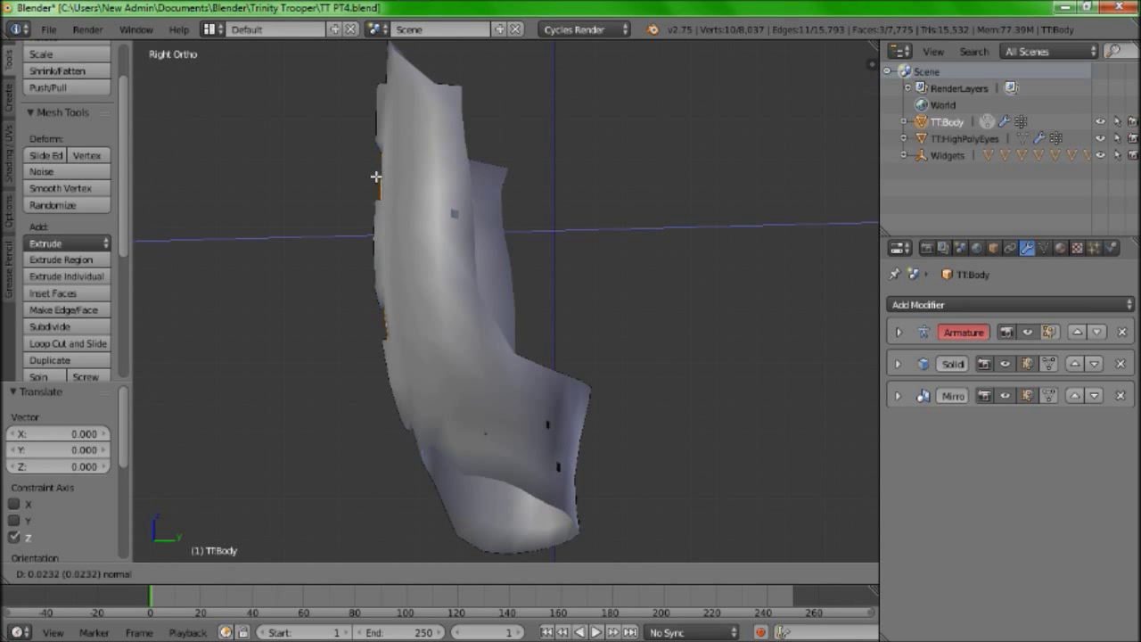
click(375, 175)
key(KP_1)
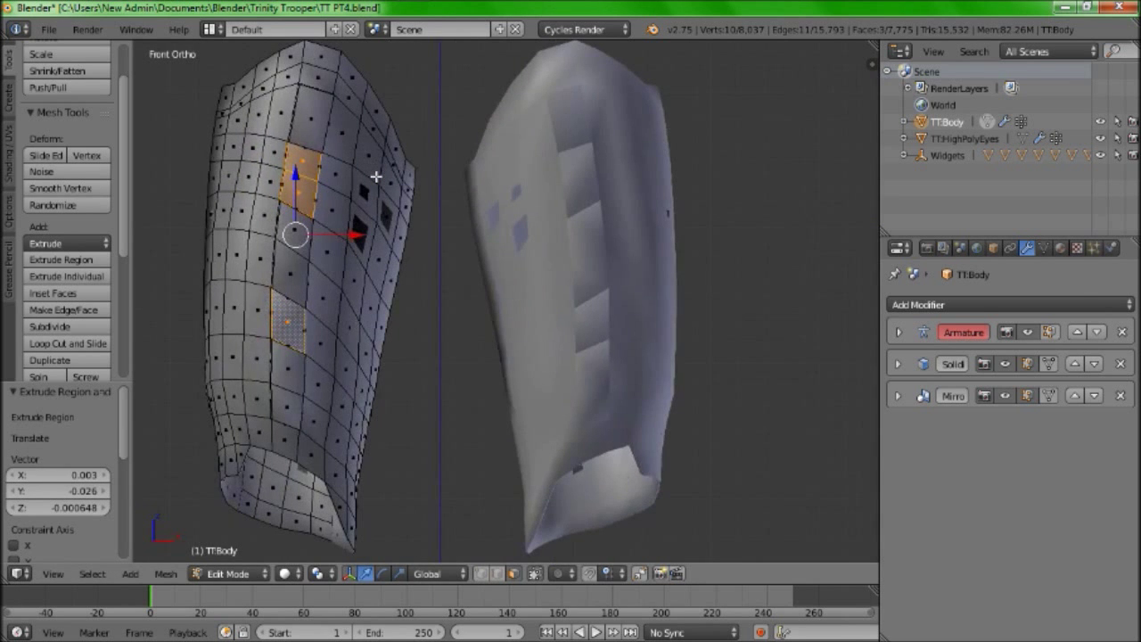
Compare the ridged thigh plate with the reference sketch, reveal all hidden body geometry in Edit Mode and clear the selection
key(Tab)
middle_drag(377, 182, 283, 197)
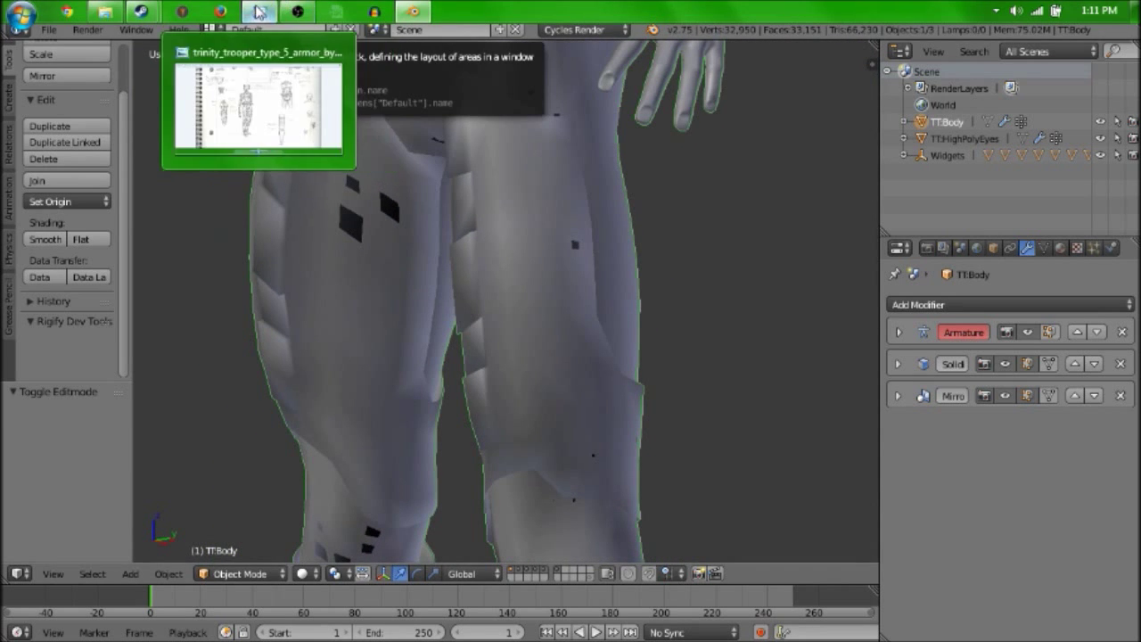
click(259, 10)
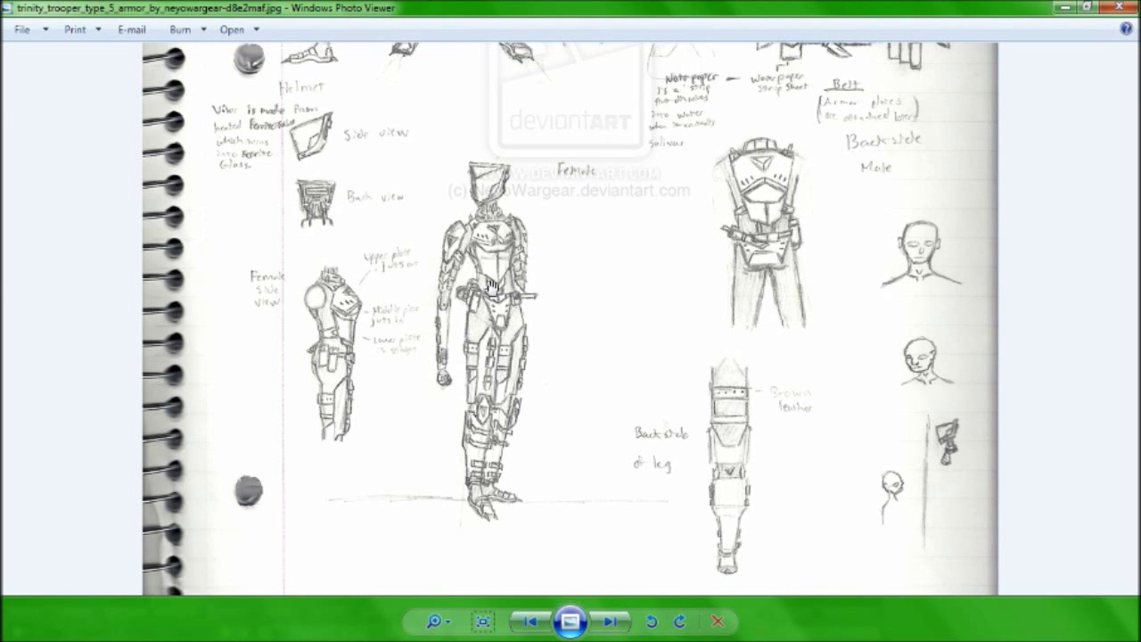
mouse_move(302, 5)
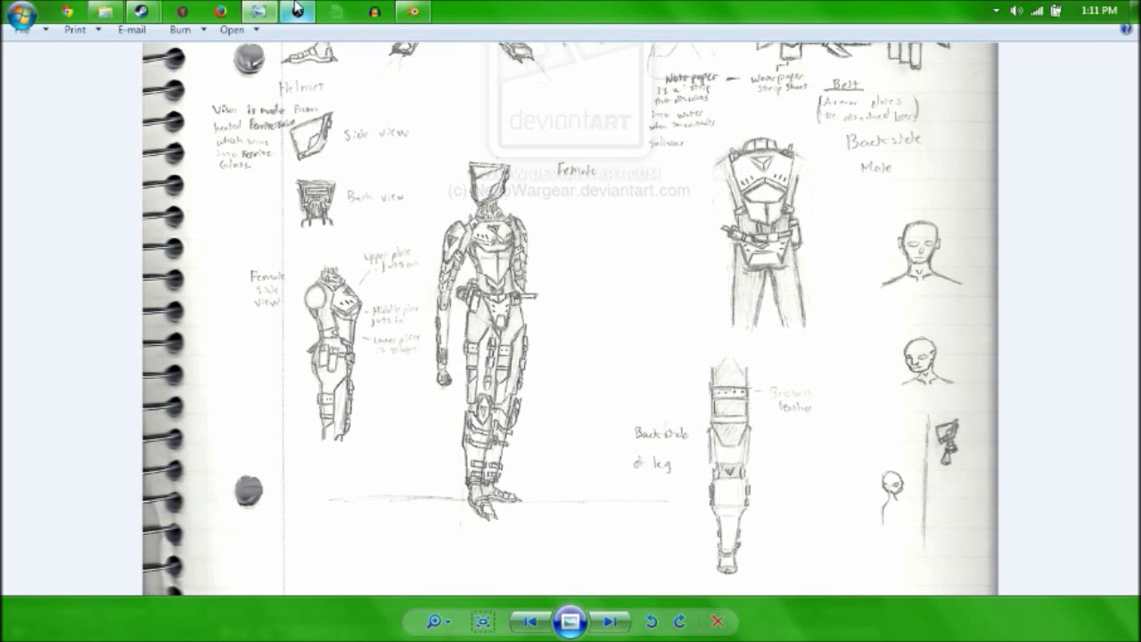
click(289, 9)
key(Tab)
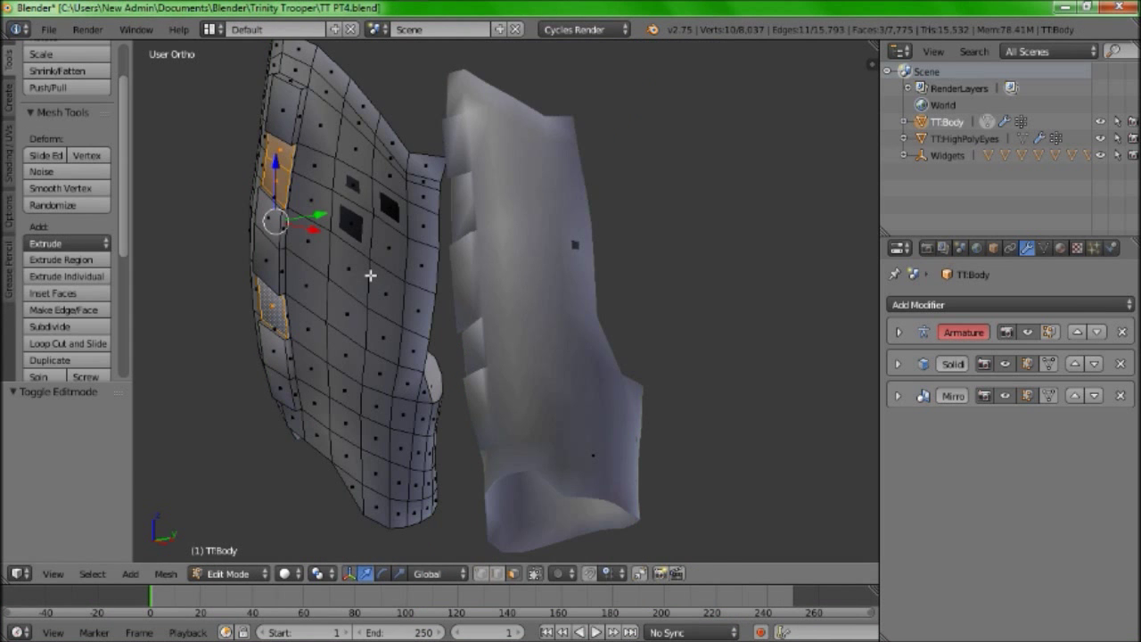
key(alt+h)
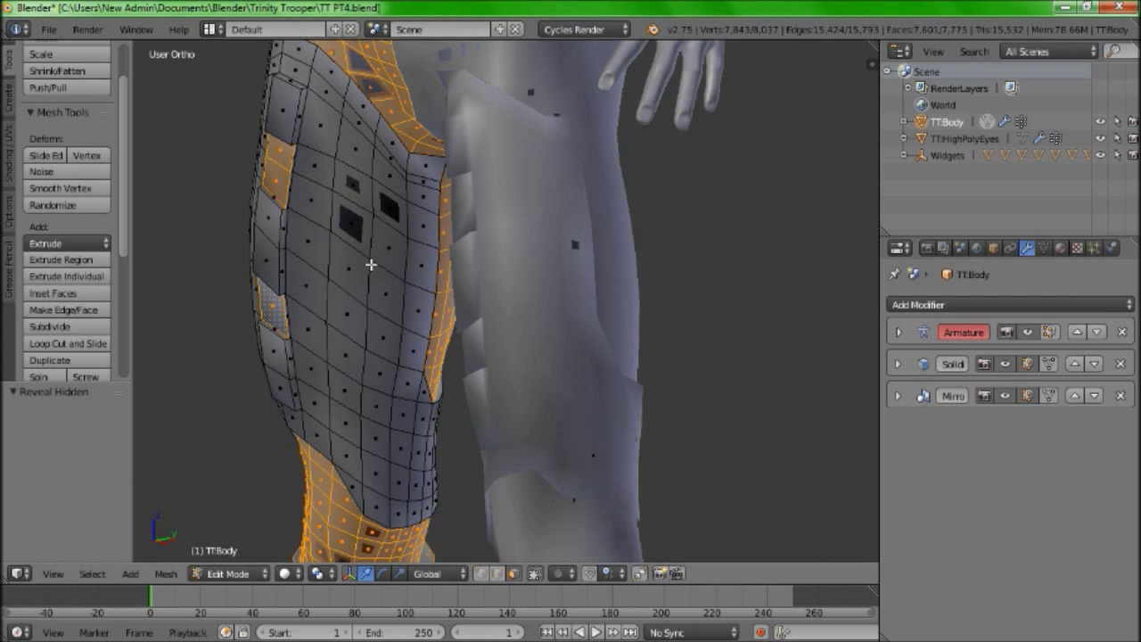
key(a)
Select a band of 13 faces across the back of the upper thigh and duplicate it in place
middle_drag(371, 264, 723, 224)
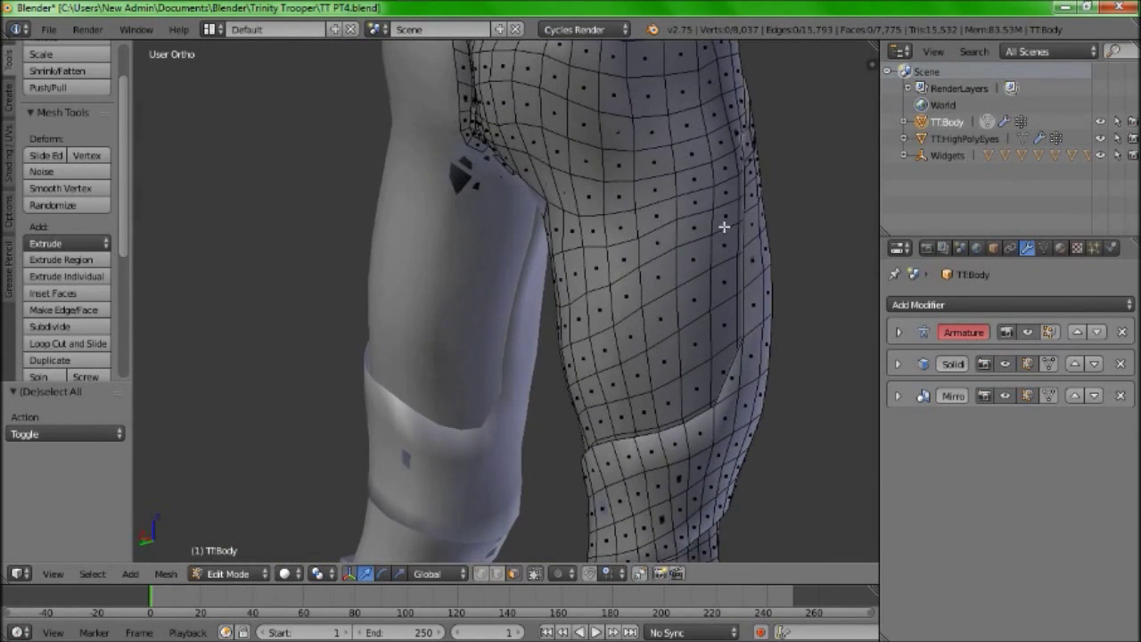
scroll(733, 218, up, 4)
shift+middle_drag(813, 203, 469, 291)
right_click(739, 168)
mouse_move(625, 194)
middle_down()
mouse_move(470, 237)
mouse_move(485, 255)
mouse_move(431, 289)
mouse_move(353, 289)
middle_up()
ctrl+right_click(466, 248)
scroll(330, 300, up, 4)
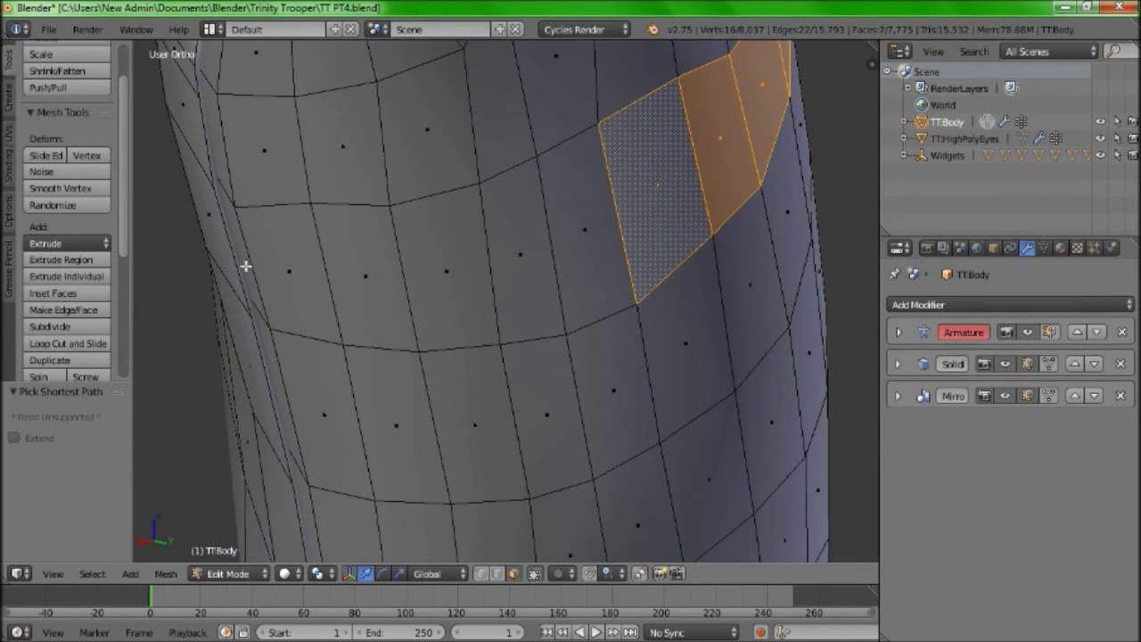
ctrl+right_click(245, 266)
scroll(344, 298, down, 4)
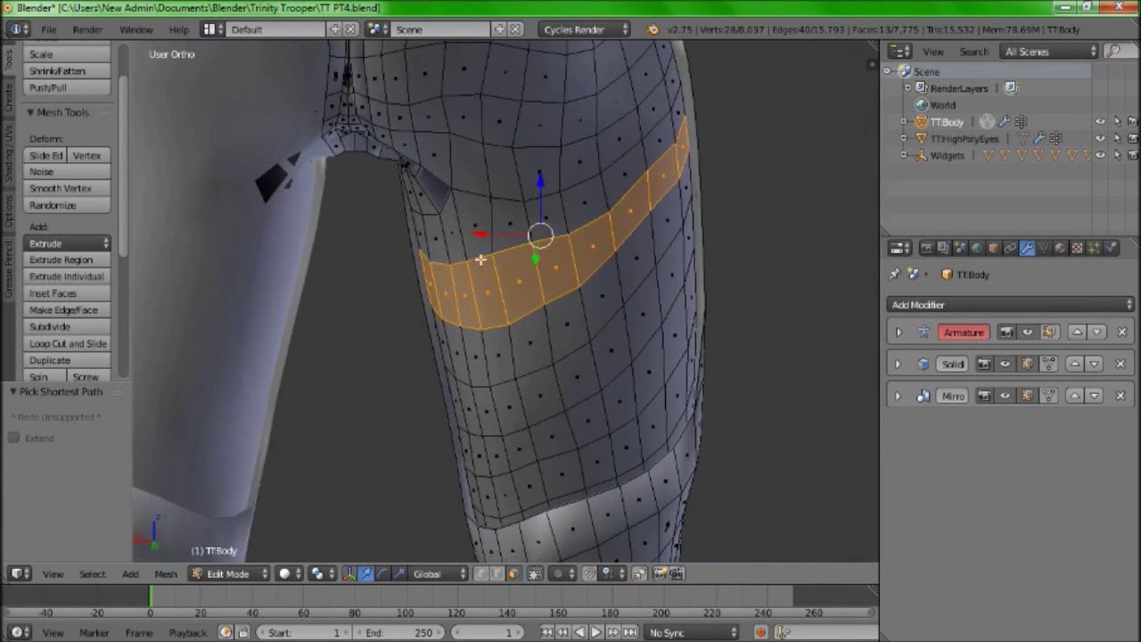
shift+middle_drag(481, 260, 434, 275)
key(shift+d)
right_click(580, 239)
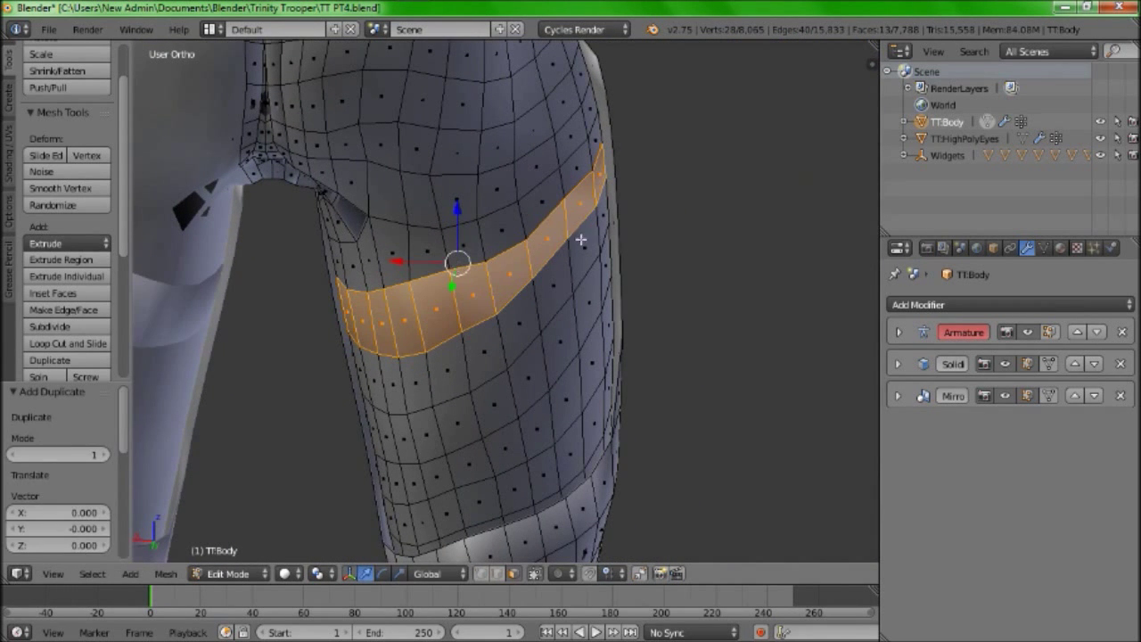
Scale the duplicated upper-thigh band up to 1.03 so it stands off the leg, and clear the selection
key(s)
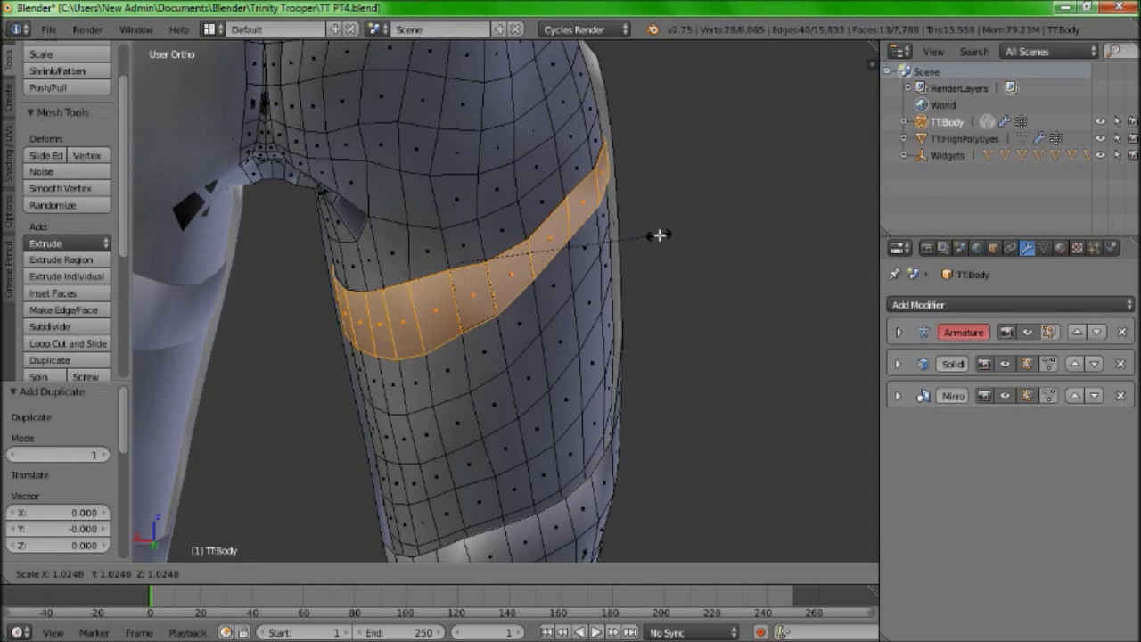
click(665, 237)
middle_drag(665, 237, 523, 117)
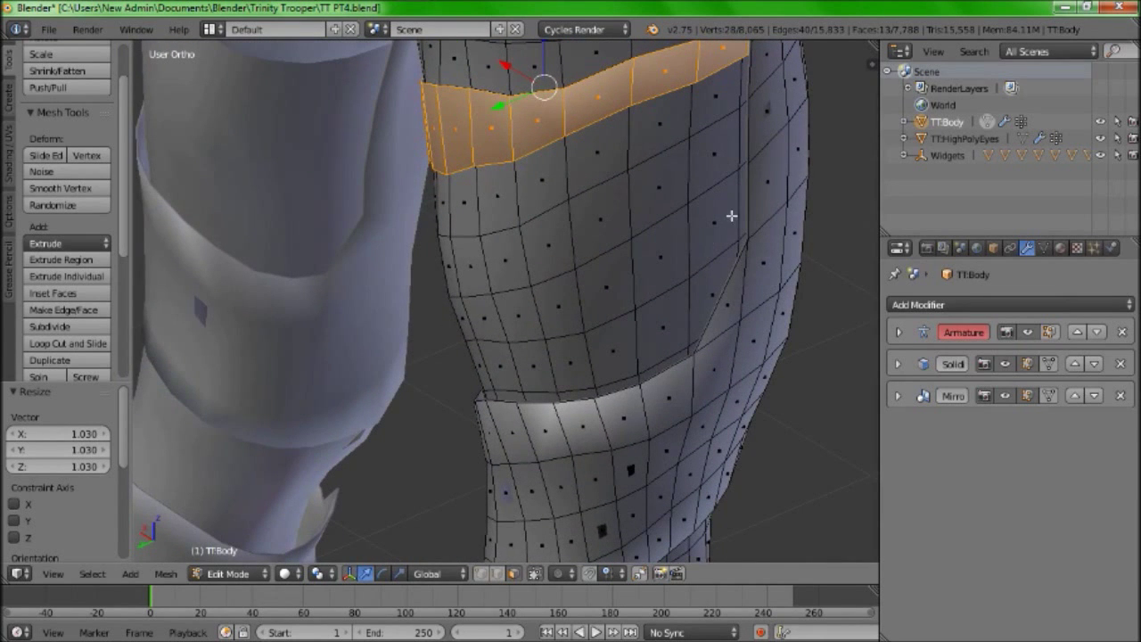
key(a)
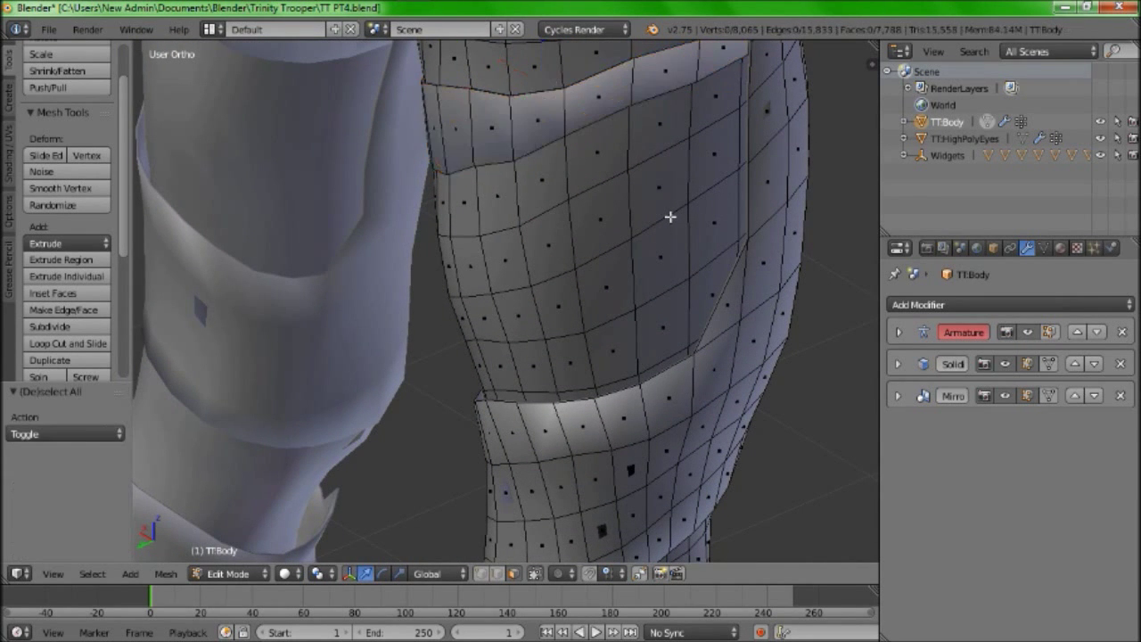
Add a single loop cut around the back of the lower thigh, above the knee-side plate edge, and return to face selection with nothing selected
key(ctrl+r)
click(684, 224)
click(687, 224)
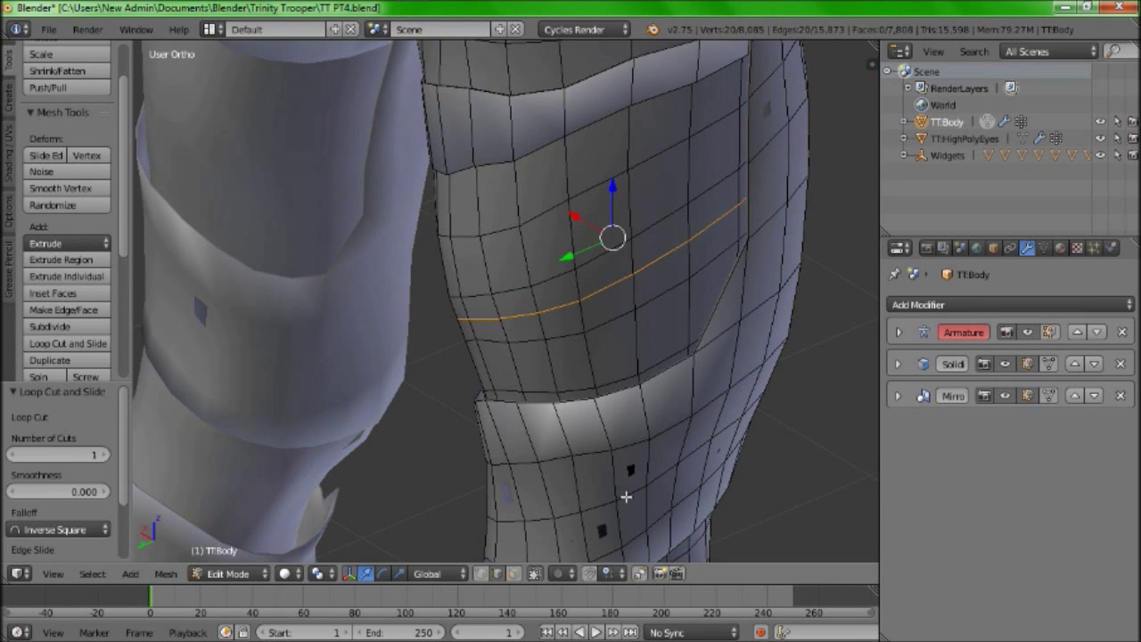
click(482, 574)
key(a)
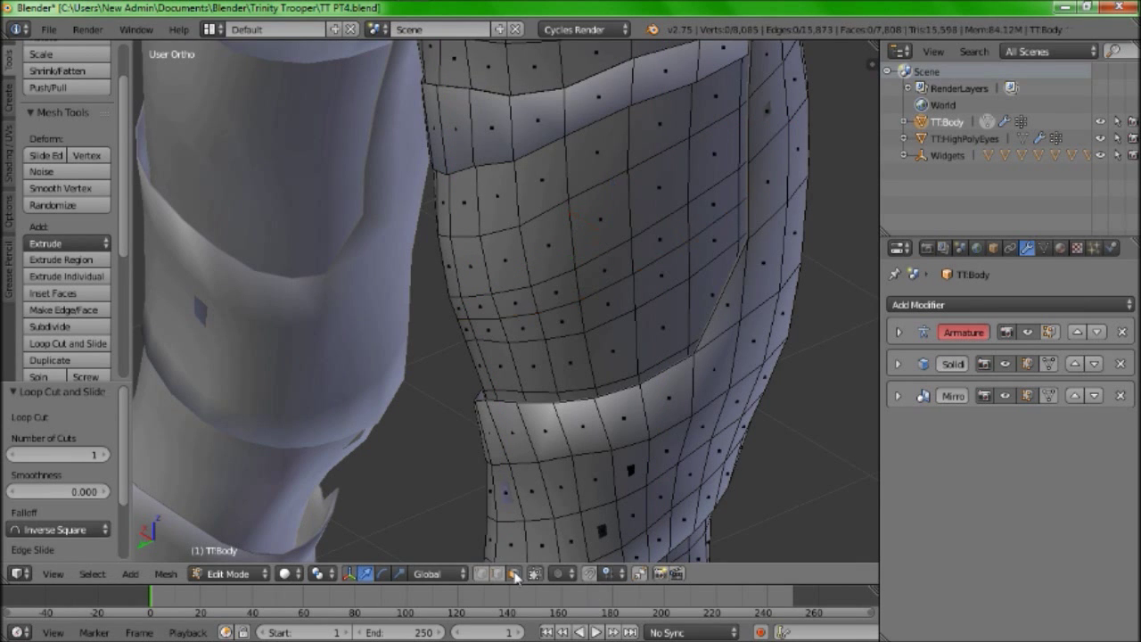
Select a narrow band of 13 faces along the new loop across the back of the lower thigh and duplicate it in place
alt+right_click(742, 219)
middle_drag(519, 313, 588, 295)
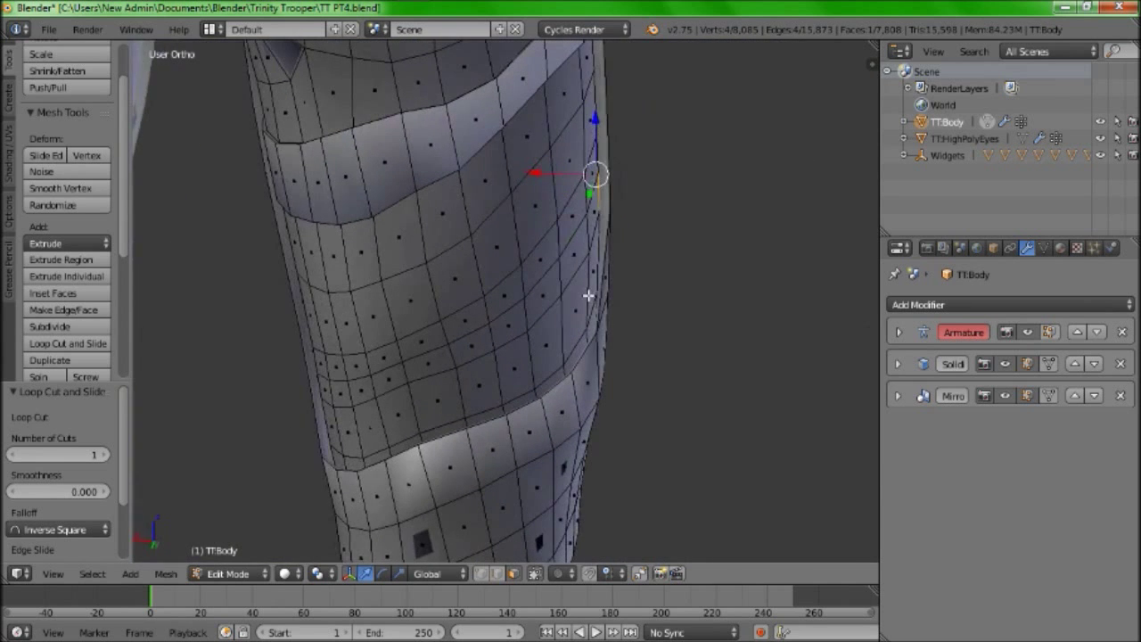
ctrl+right_click(410, 373)
middle_drag(410, 373, 374, 261)
ctrl+right_click(320, 251)
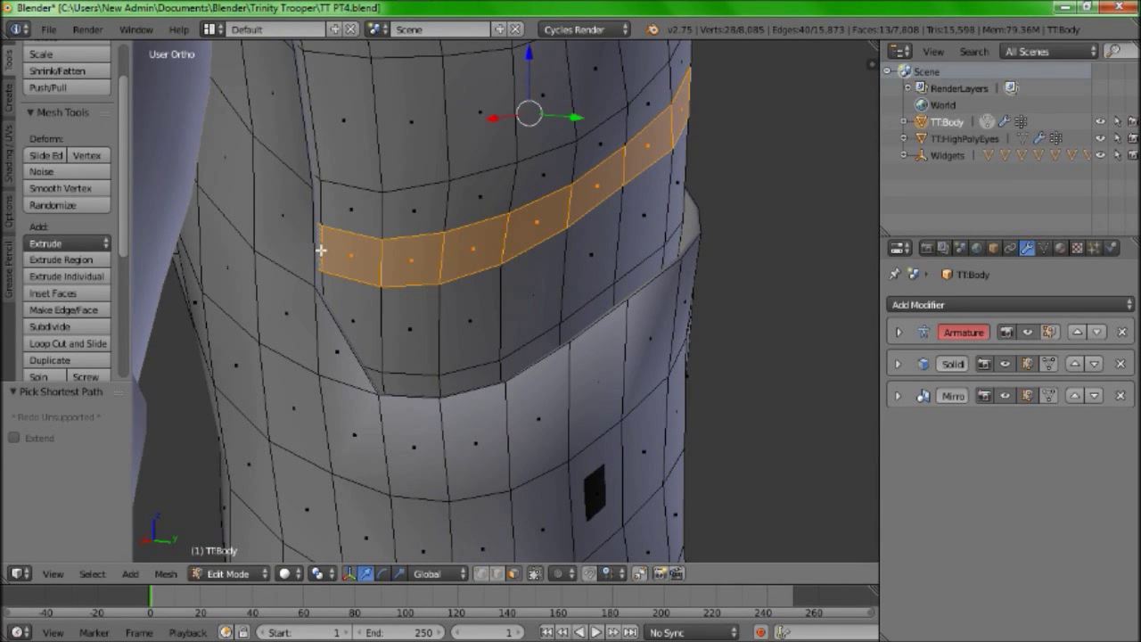
key(shift+d)
right_click(502, 211)
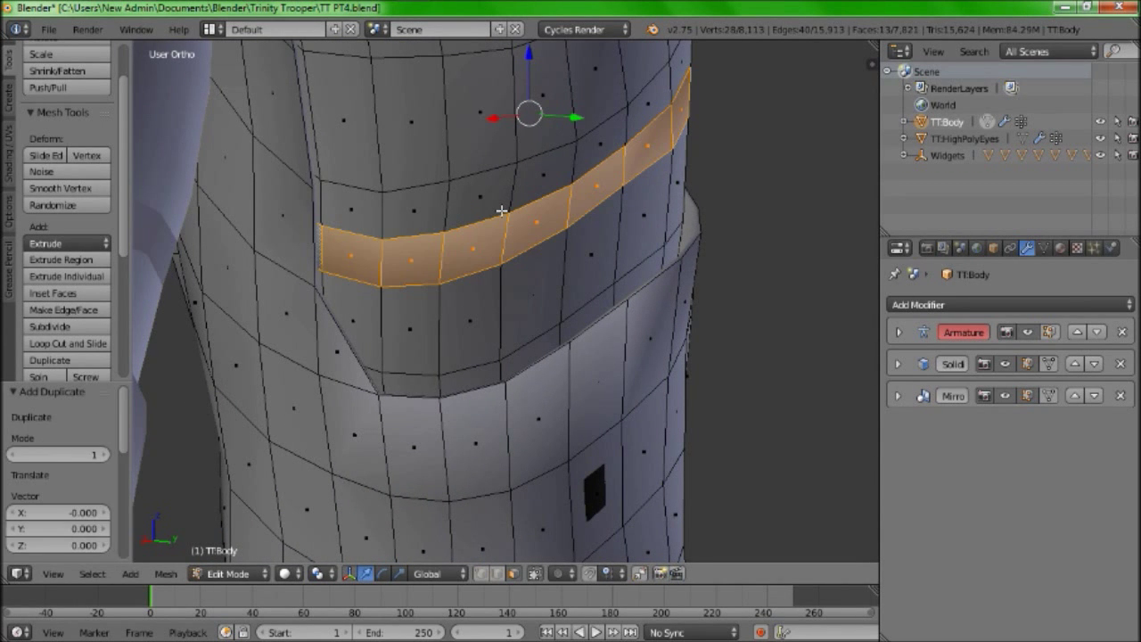
Scale the duplicated lower-thigh band up to about 1.05 and clear the selection
key(s)
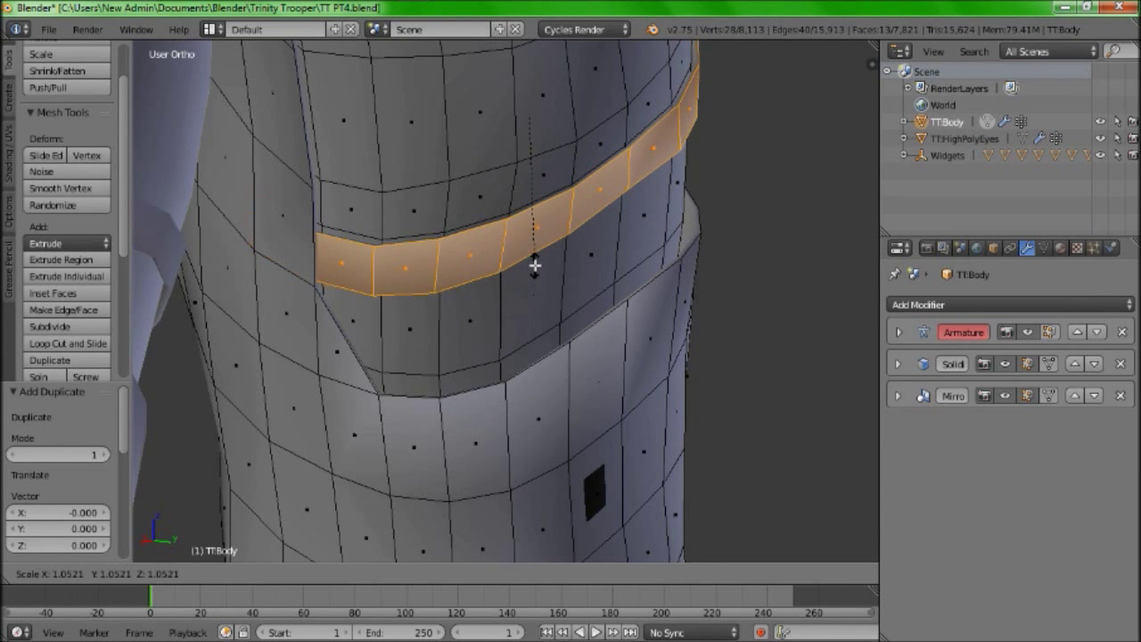
click(534, 263)
middle_drag(535, 263, 625, 229)
scroll(524, 233, down, 4)
middle_drag(524, 234, 214, 297)
key(a)
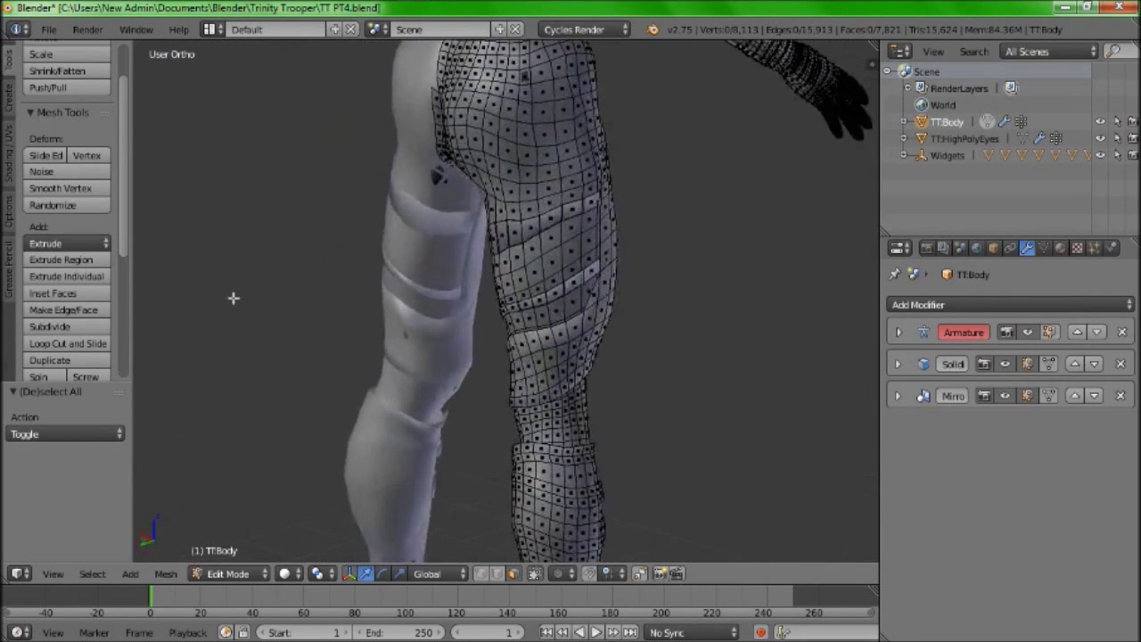
Inspect the leg armour from the front, return to Object Mode and examine the whole figure
middle_drag(502, 288, 526, 255)
key(a)
key(a)
key(KP_1)
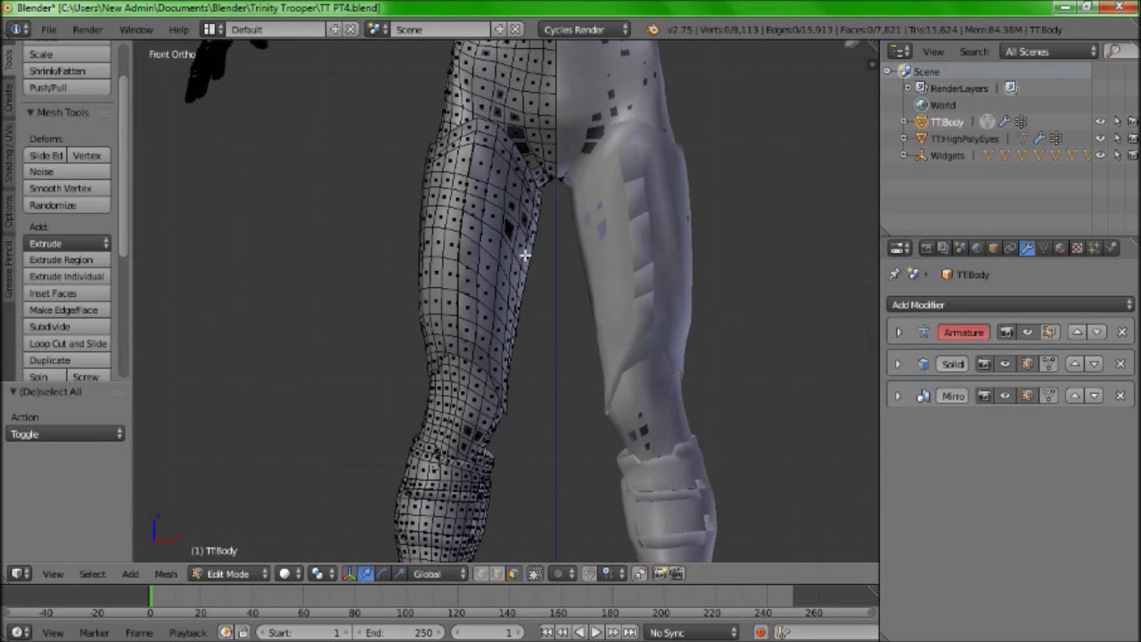
scroll(516, 255, down, 2)
key(Tab)
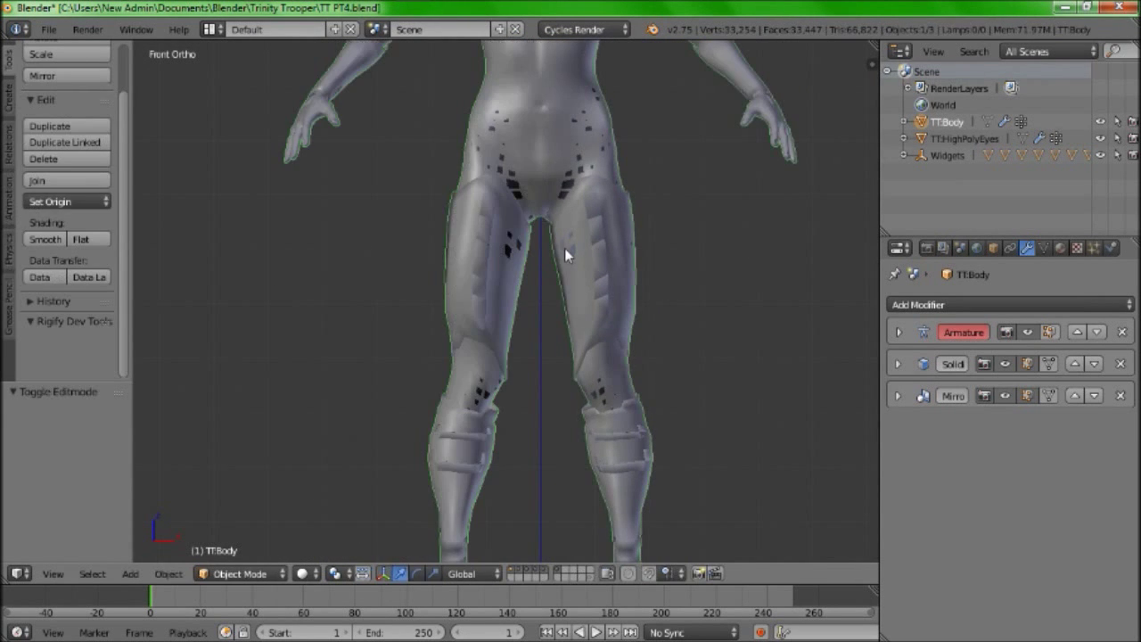
scroll(536, 329, down, 5)
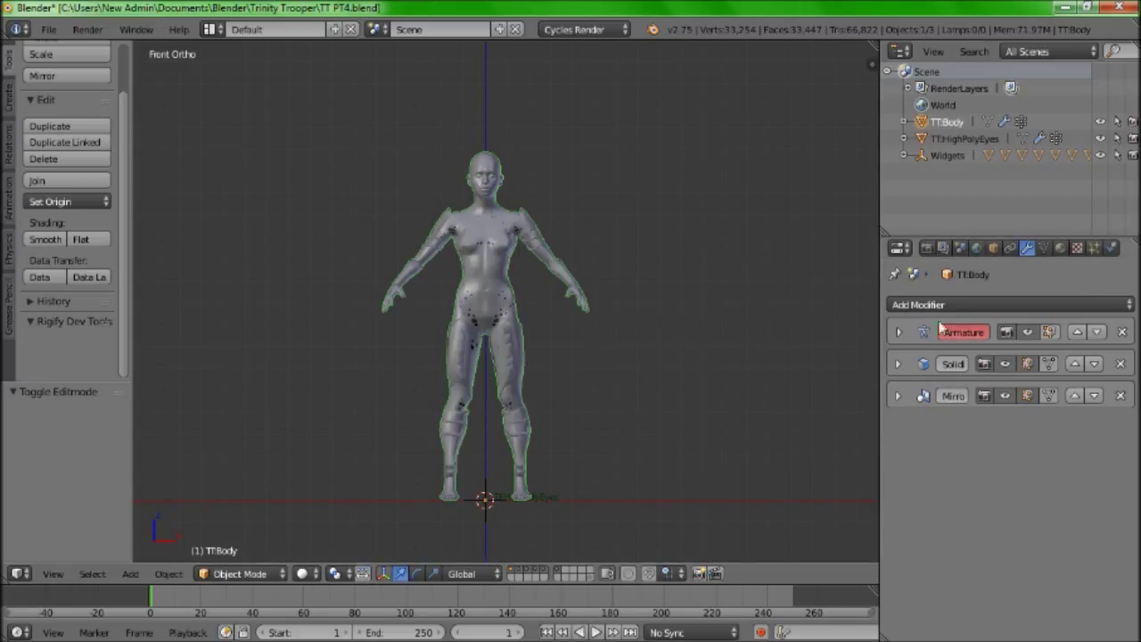
Remove the Armature modifier from the body and save the project as a new file named TT PT5.blend
click(1122, 332)
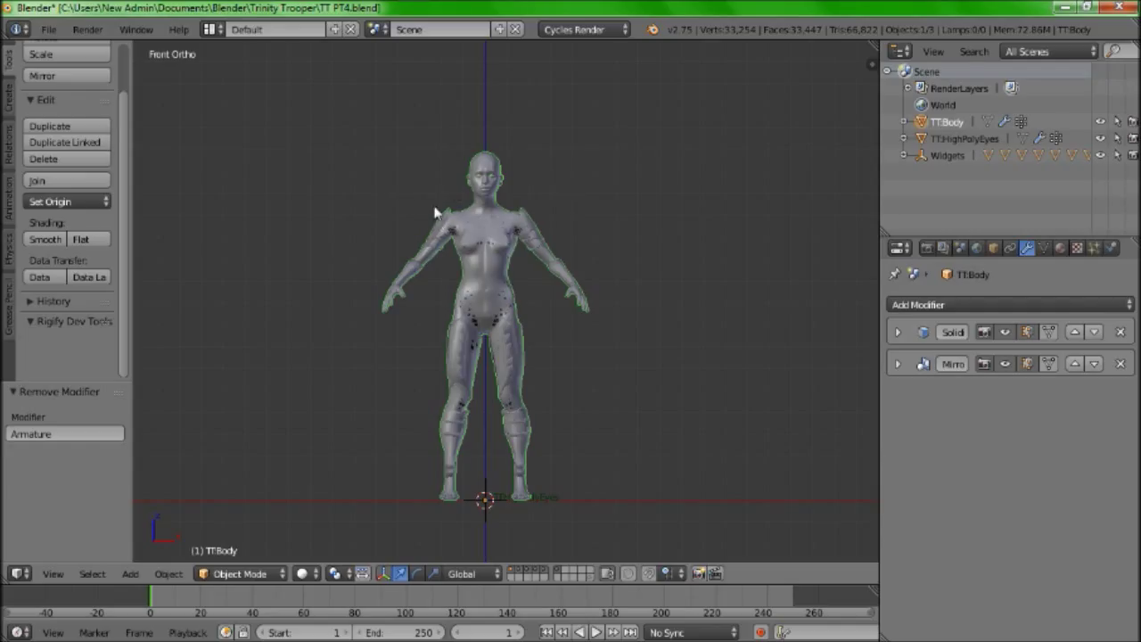
click(48, 29)
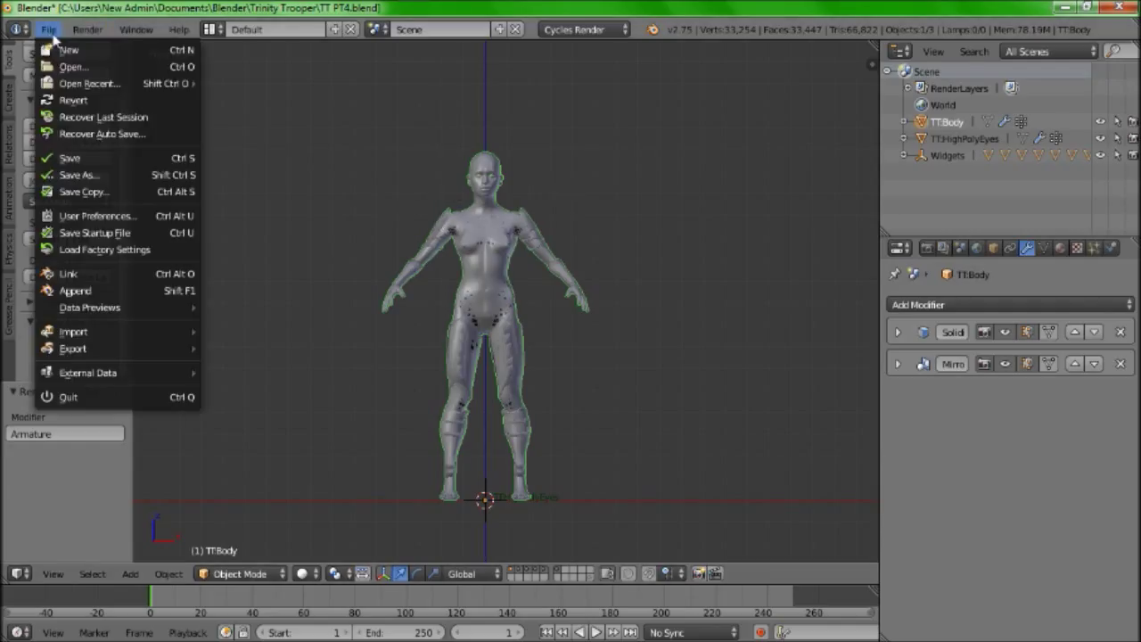
click(86, 176)
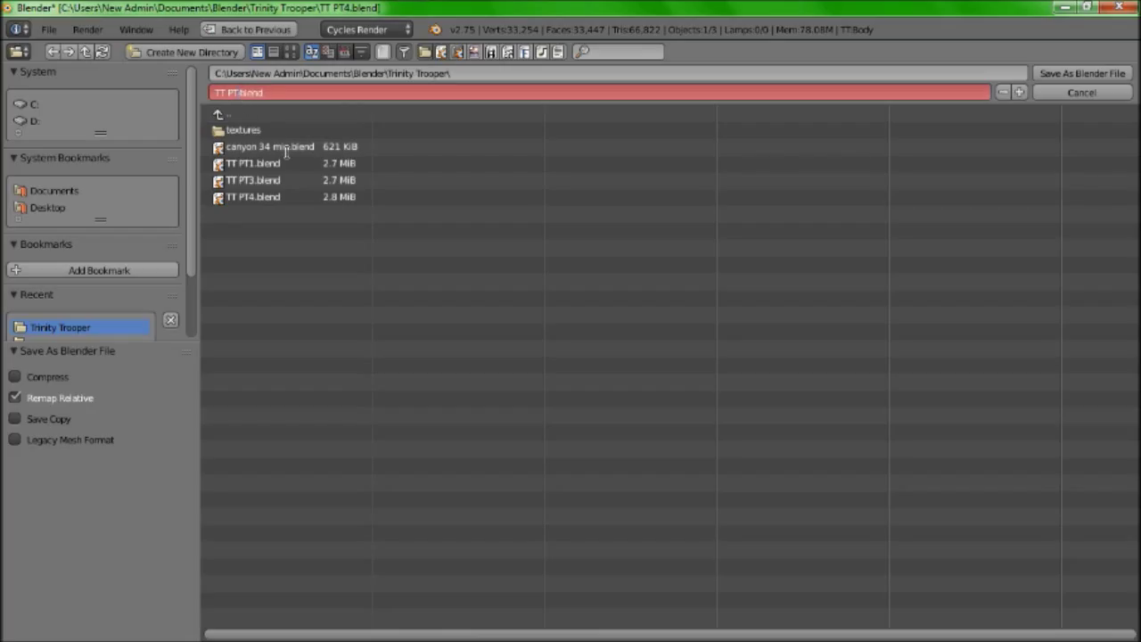
text(5)
key(Return)
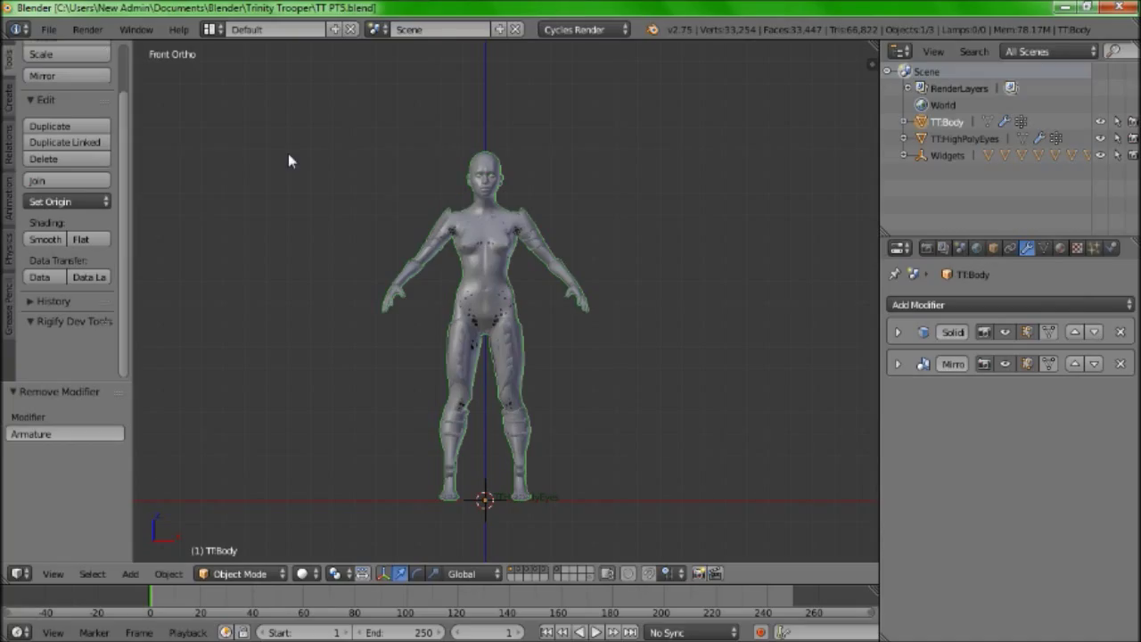